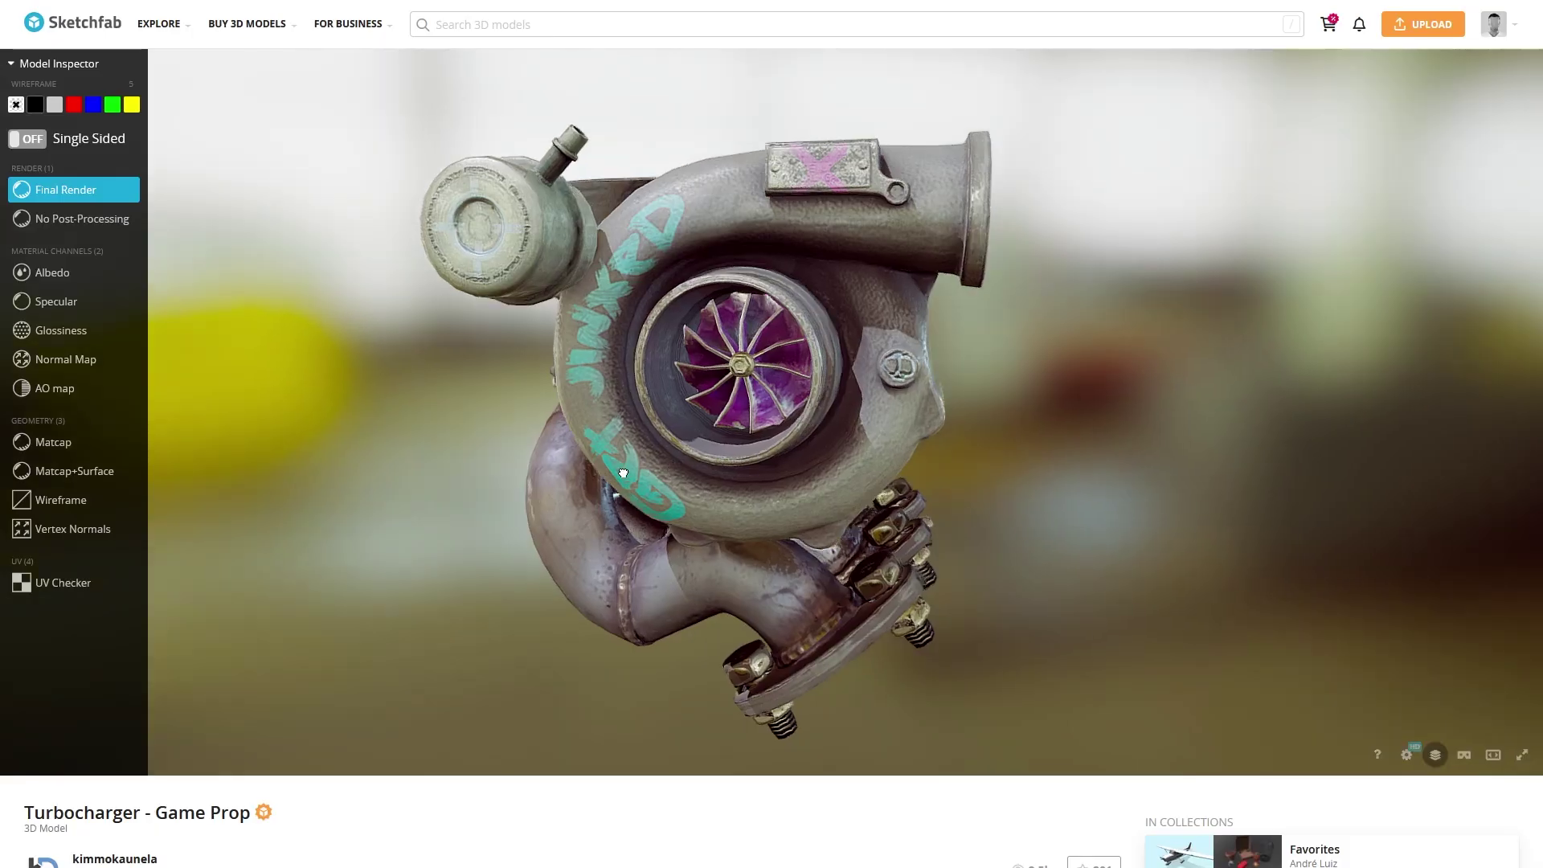
- Switch the Turbocharger prop to Wireframe in the Model Inspector and orbit it from several angles
{"action": "left_click_drag", "start_coordinate": [623, 473], "coordinate": [510, 483]}
{"action": "left_click", "coordinate": [107, 500]}
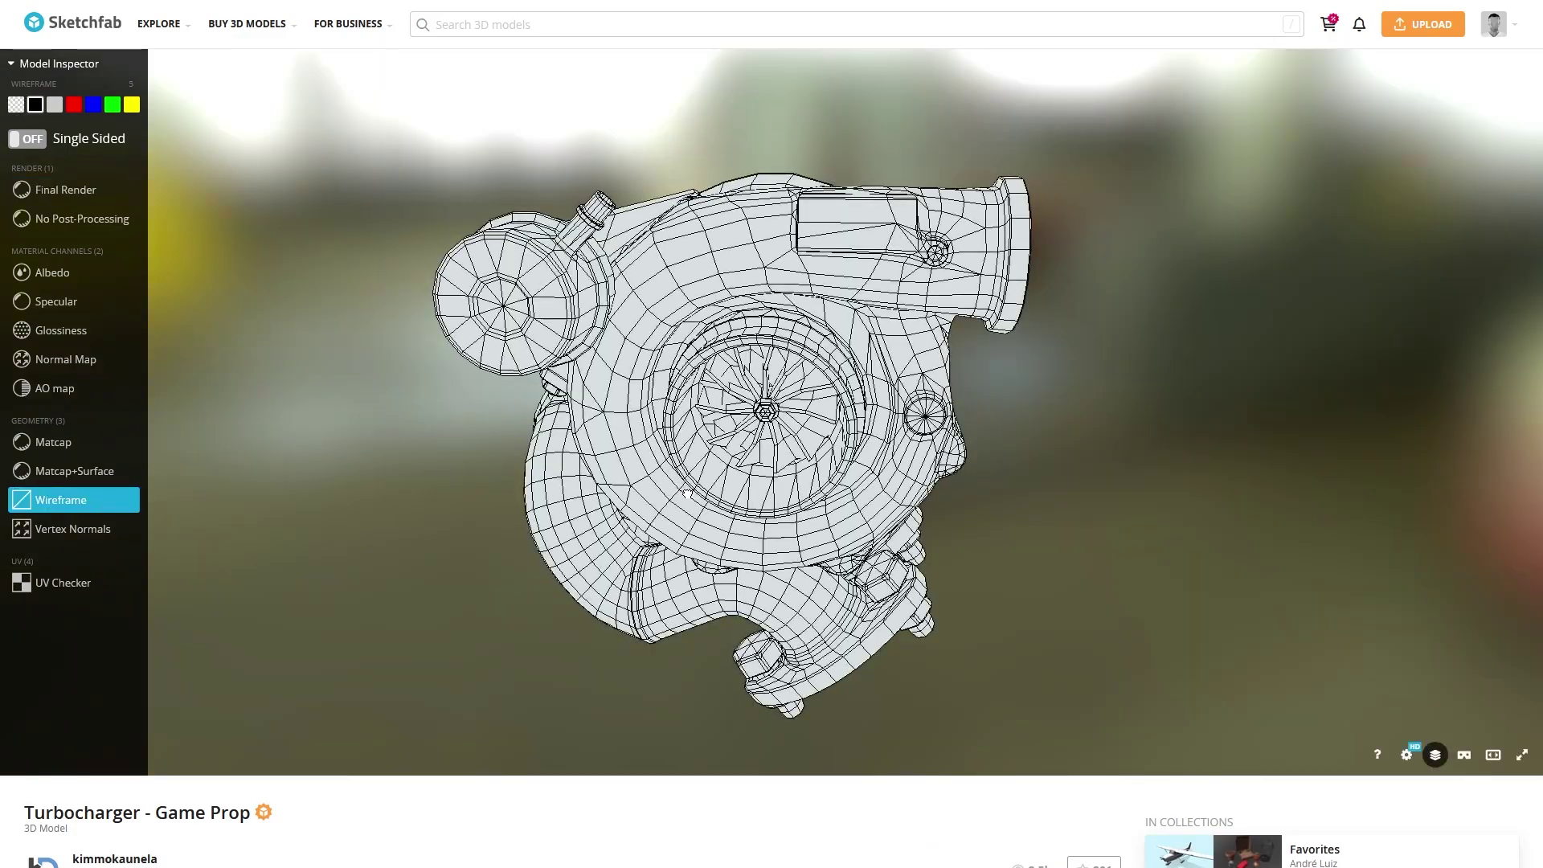
{"action": "mouse_move", "coordinate": [687, 492]}
{"action": "left_mouse_down"}
{"action": "mouse_move", "coordinate": [699, 434]}
{"action": "mouse_move", "coordinate": [687, 495]}
{"action": "mouse_move", "coordinate": [744, 505]}
{"action": "left_mouse_up"}
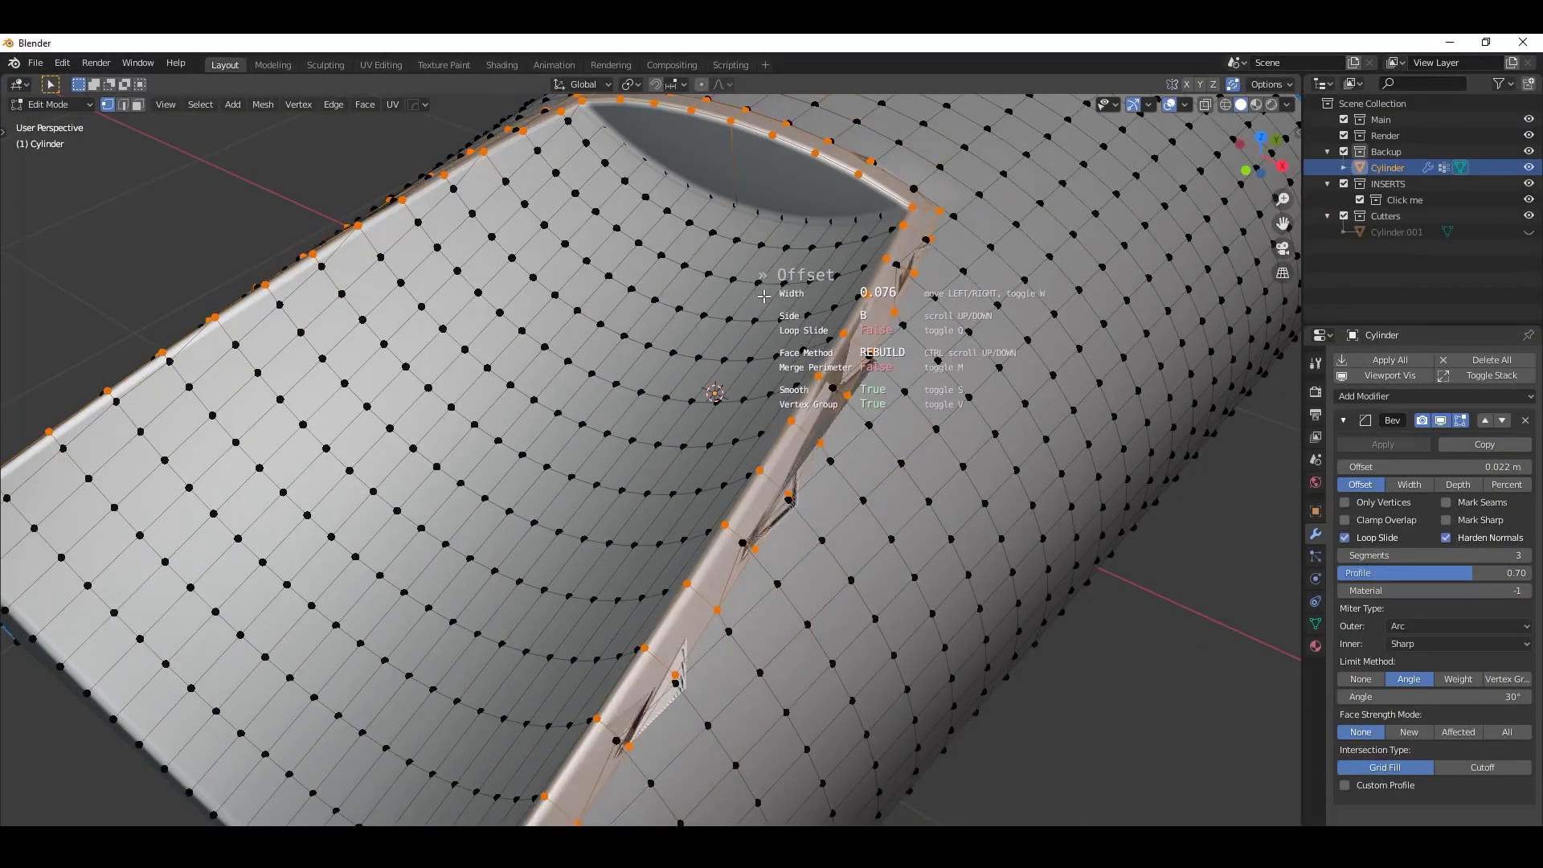
- Confirm the 0.076 edge bevel on the cylinder and inspect the bevelled corner
{"action": "left_click", "coordinate": [764, 295]}
{"action": "key", "text": "Tab"}
{"action": "middle_click_drag", "start_coordinate": [764, 296], "coordinate": [852, 514]}
{"action": "key", "text": "Tab"}
{"action": "scroll", "coordinate": [900, 491], "scroll_direction": "up", "scroll_amount": 2}
{"action": "scroll", "coordinate": [852, 514], "scroll_direction": "up", "scroll_amount": 2}
{"action": "middle_click_drag", "start_coordinate": [852, 514], "coordinate": [788, 515], "text": "shift"}
{"action": "scroll", "coordinate": [788, 514], "scroll_direction": "up", "scroll_amount": 2}
- Move a vertex on the bevelled edge to a new position with G
{"action": "left_click", "coordinate": [758, 509]}
{"action": "middle_click_drag", "start_coordinate": [758, 510], "coordinate": [717, 613], "text": "shift"}
{"action": "key", "text": "g"}
{"action": "left_click", "coordinate": [723, 517]}
{"action": "key", "text": "g"}
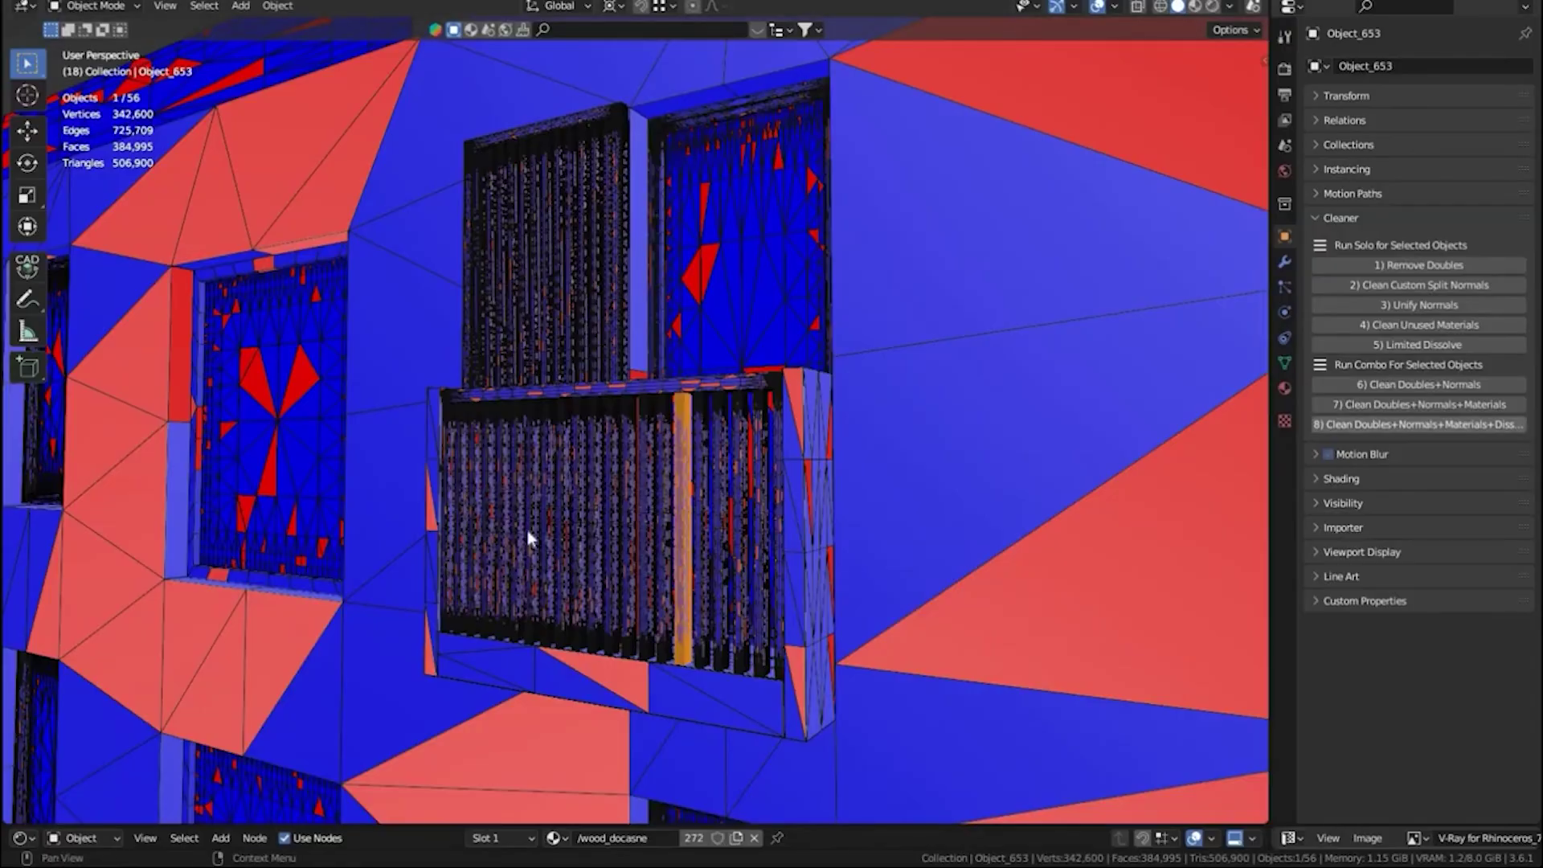
- Run Cleaner's cleanup combos on the facade's window and wall objects one by one
{"action": "left_click", "coordinate": [1419, 425]}
{"action": "left_click", "coordinate": [533, 522]}
{"action": "left_click", "coordinate": [1419, 404]}
{"action": "left_click", "coordinate": [741, 531]}
{"action": "left_click", "coordinate": [1418, 425]}
{"action": "left_click", "coordinate": [466, 370]}
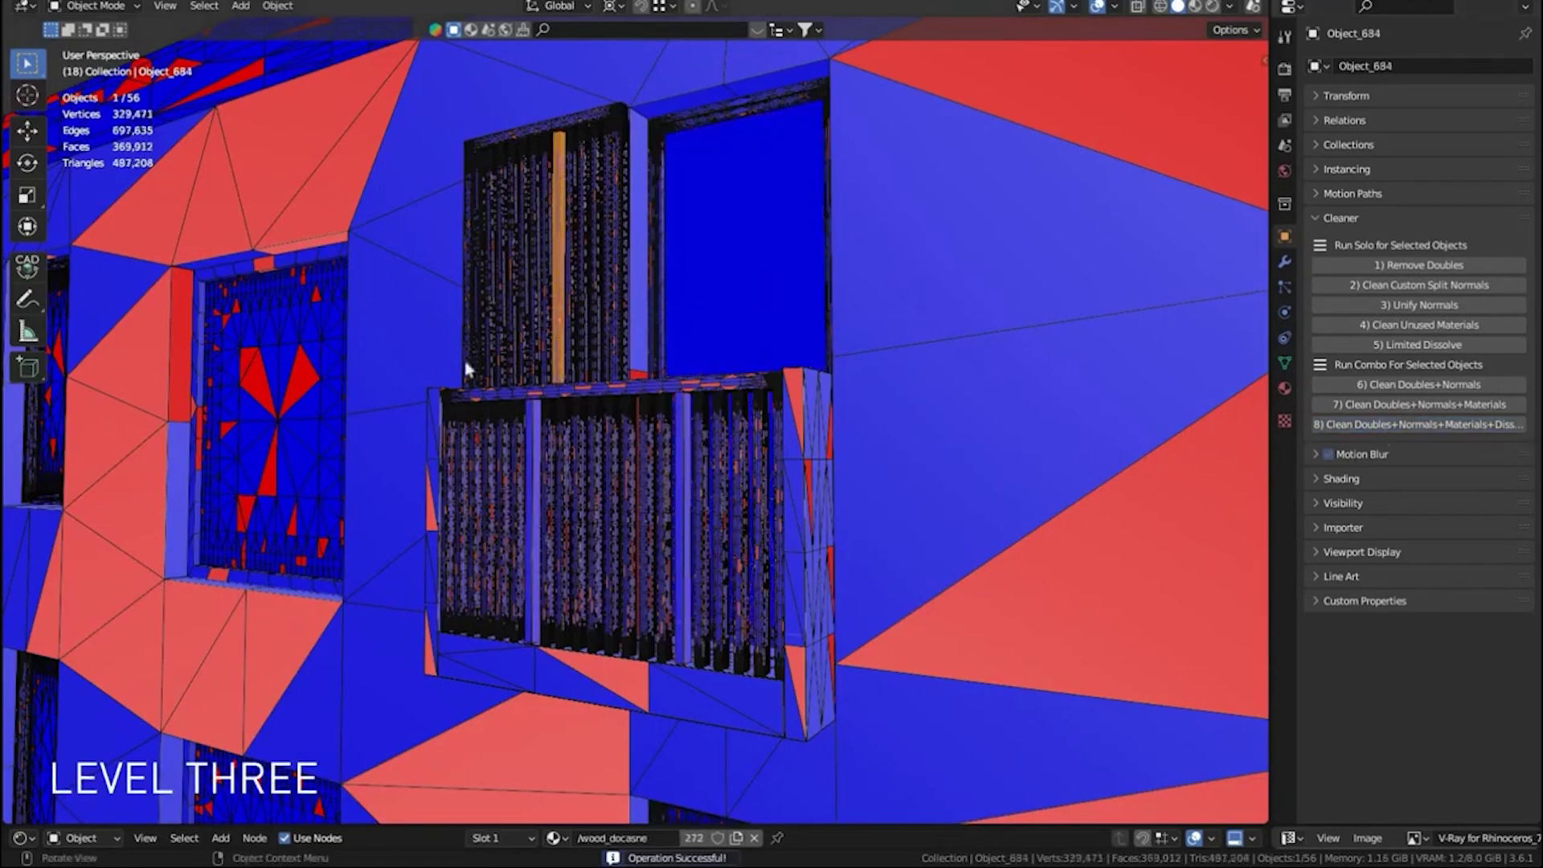
{"action": "left_click", "coordinate": [1419, 425]}
{"action": "left_click", "coordinate": [273, 442]}
{"action": "left_click", "coordinate": [1370, 424]}
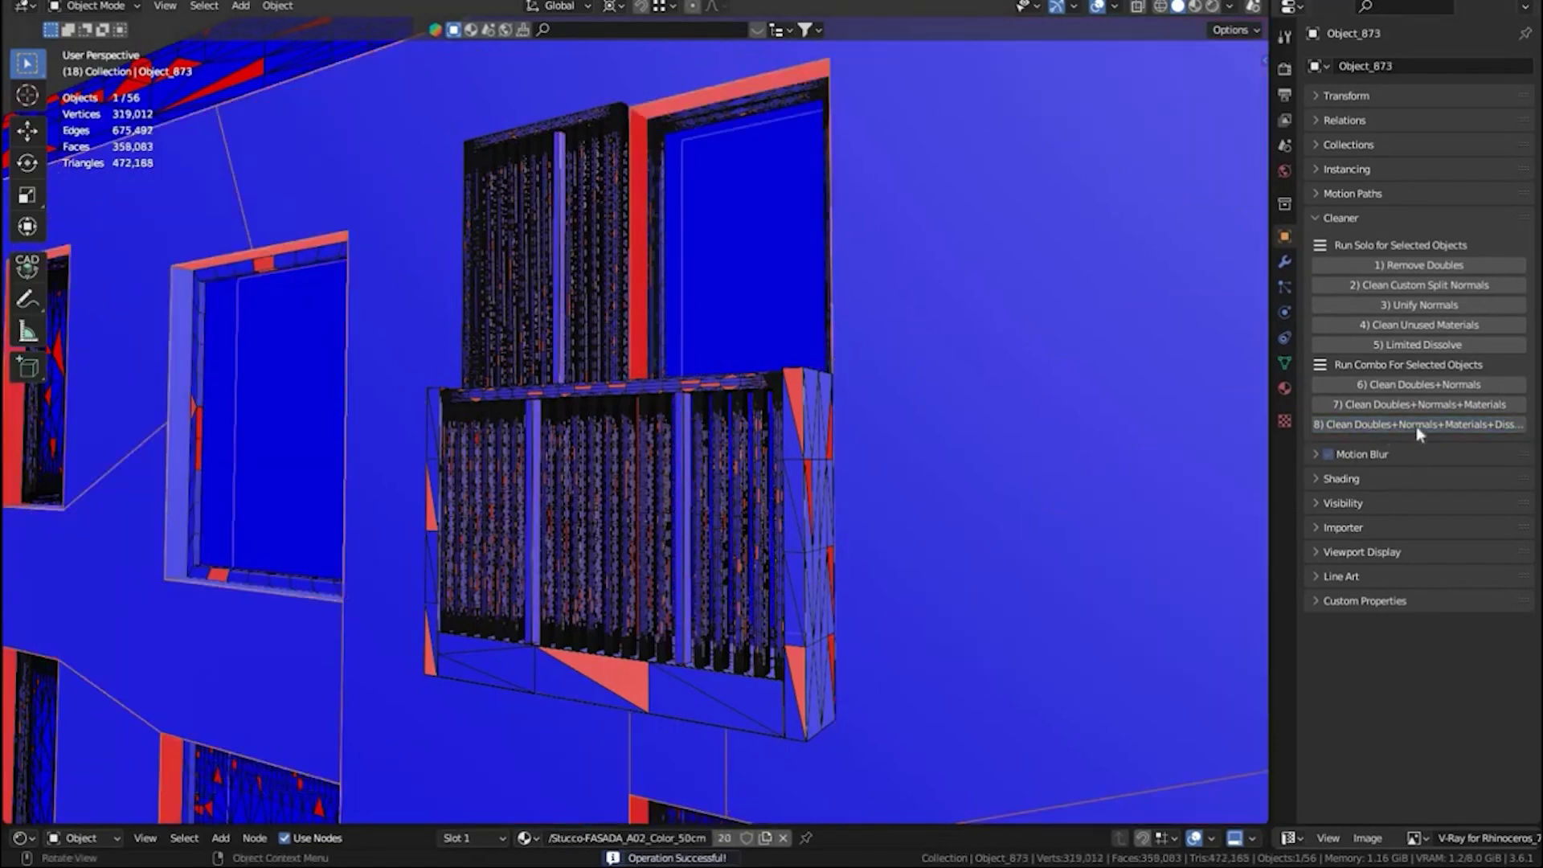
{"action": "left_click", "coordinate": [1416, 425]}
- Clean the five selected balcony bars, then trim the rock scan with larger X and Y cuts
{"action": "left_click", "coordinate": [490, 519]}
{"action": "left_click", "coordinate": [567, 522], "text": "shift"}
{"action": "left_click", "coordinate": [743, 531], "text": "shift"}
{"action": "left_click", "coordinate": [647, 523], "text": "shift"}
{"action": "left_click", "coordinate": [524, 188], "text": "shift"}
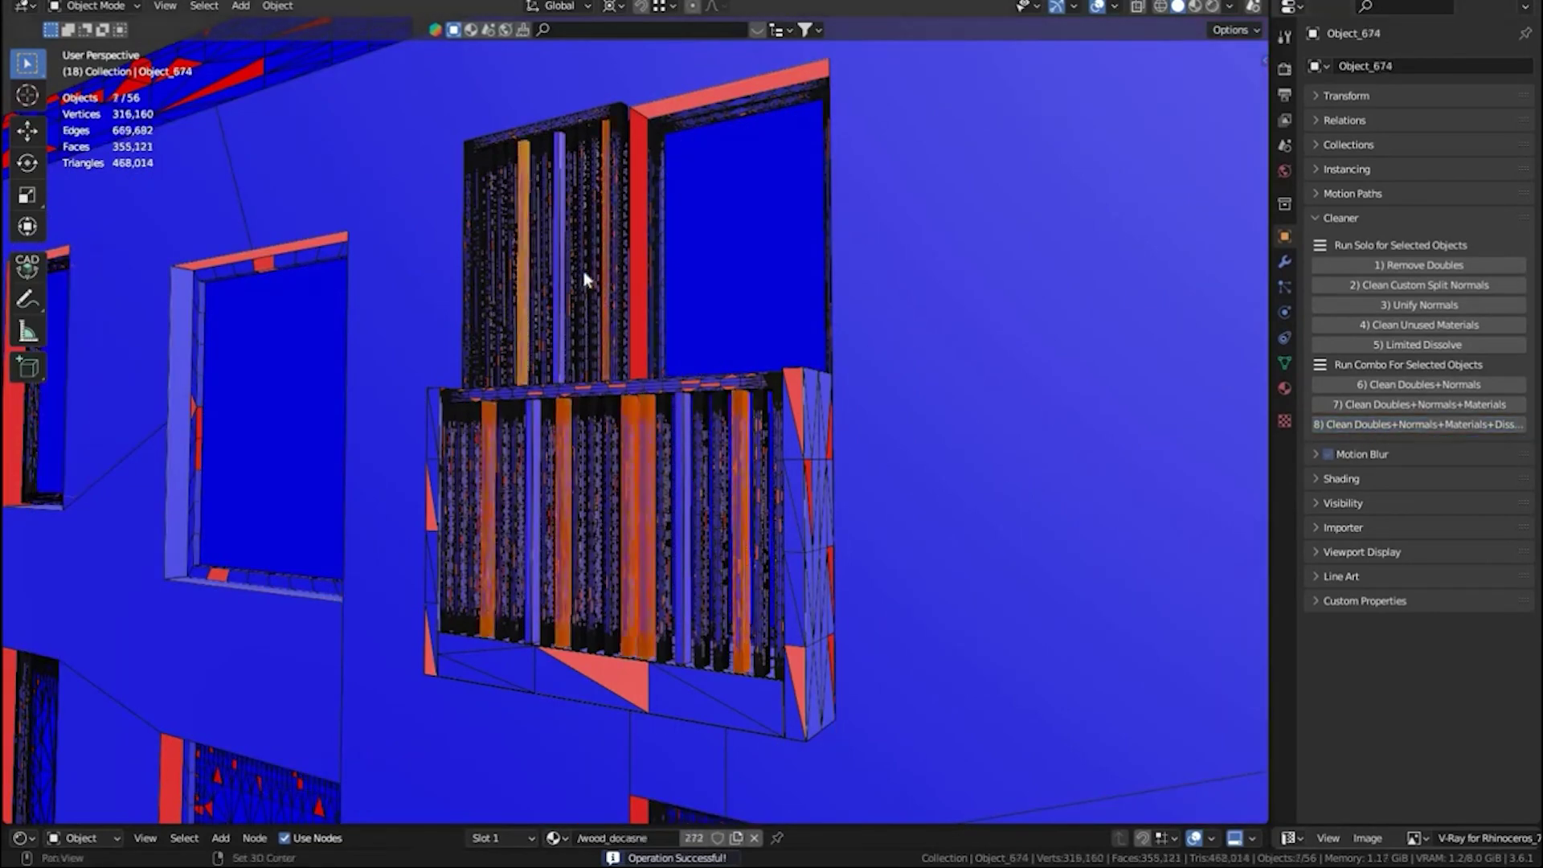
{"action": "left_click", "coordinate": [1419, 424]}
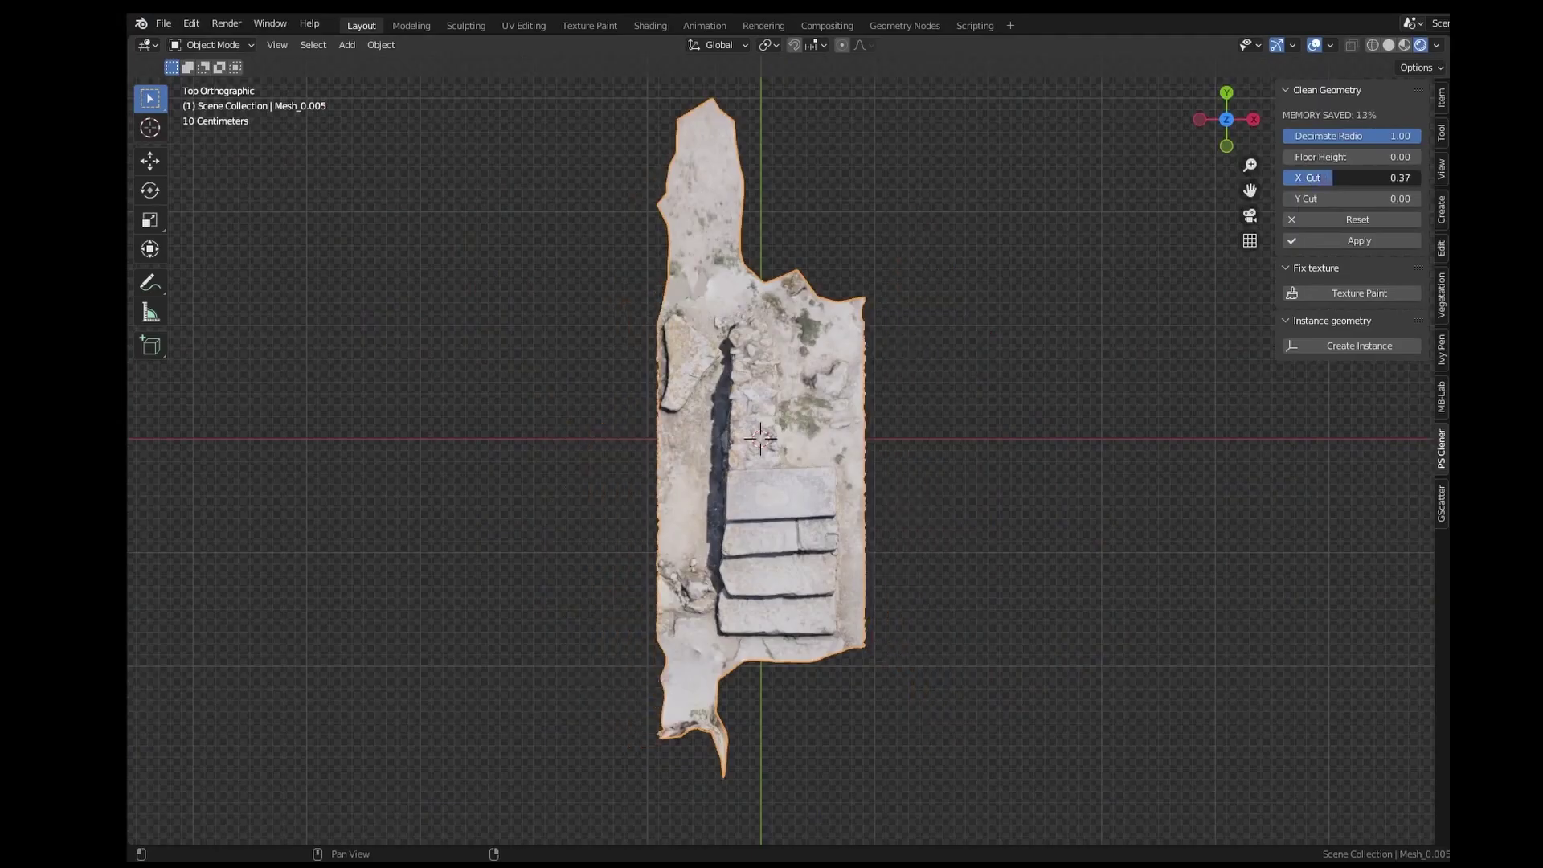
{"action": "left_click_drag", "start_coordinate": [1350, 177], "coordinate": [1360, 178]}
{"action": "left_click_drag", "start_coordinate": [1353, 199], "coordinate": [1367, 198]}
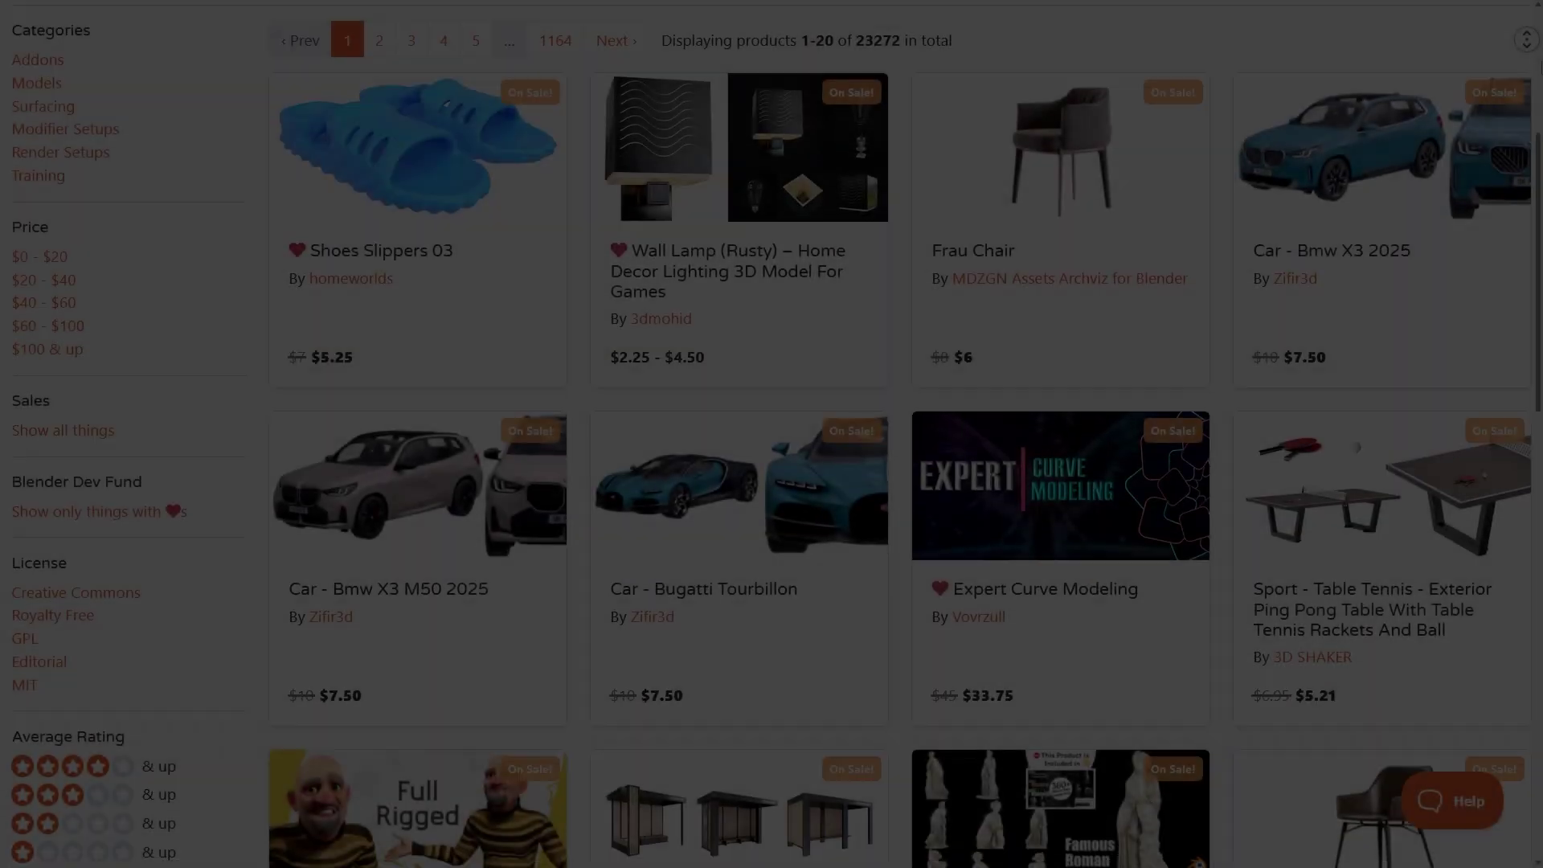
- Autoscroll down the Blender Market on-sale page to reveal more product rows
{"action": "middle_click", "coordinate": [1527, 39]}
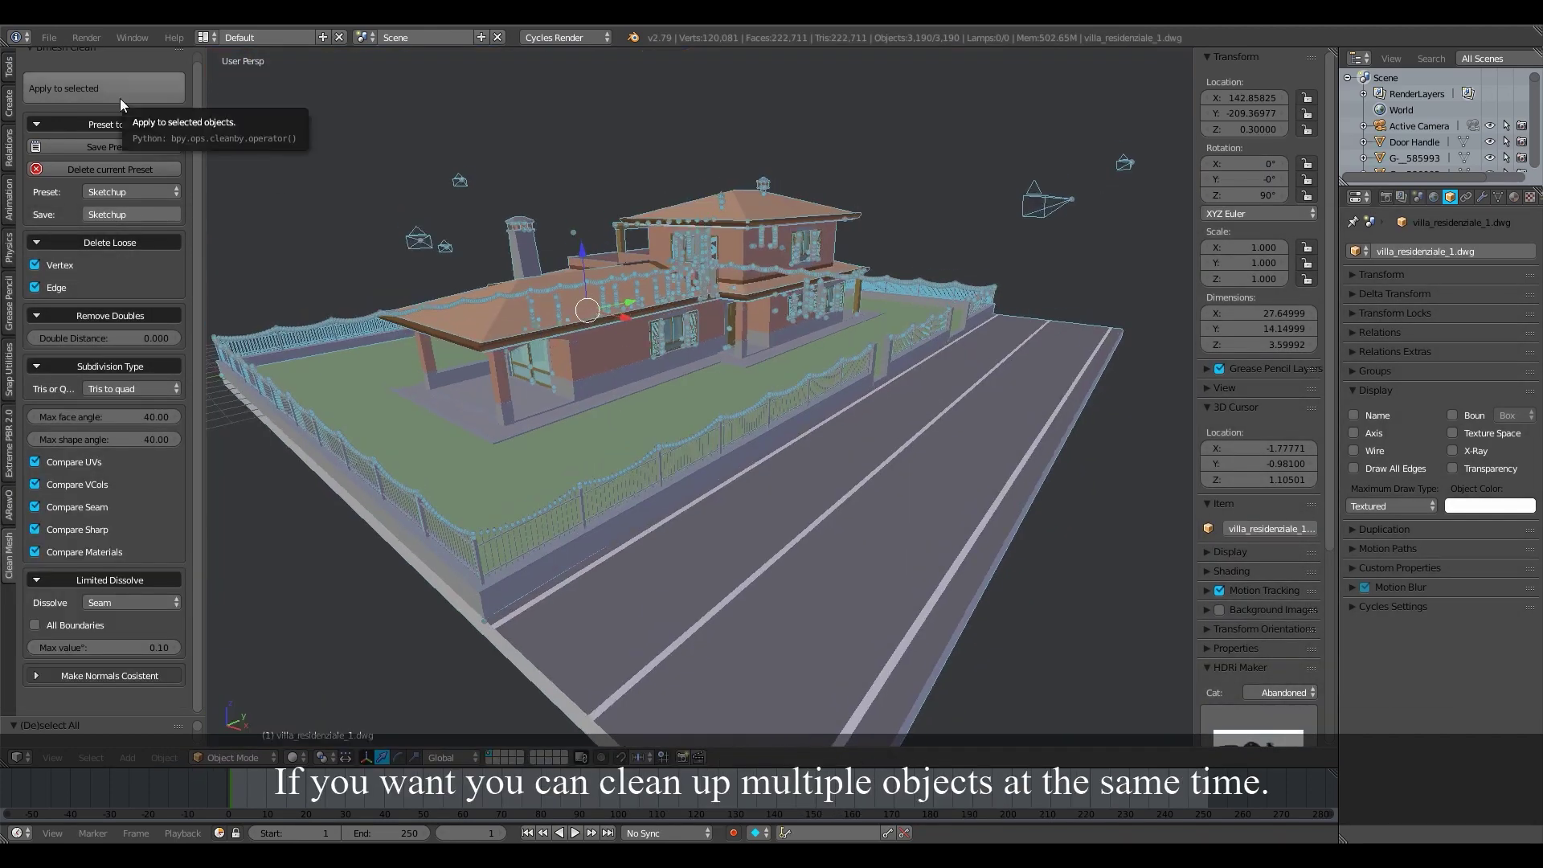
- Apply Bmesh Clean to the villa, the cube and the text objects, dismissing each summary
{"action": "left_click", "coordinate": [119, 98]}
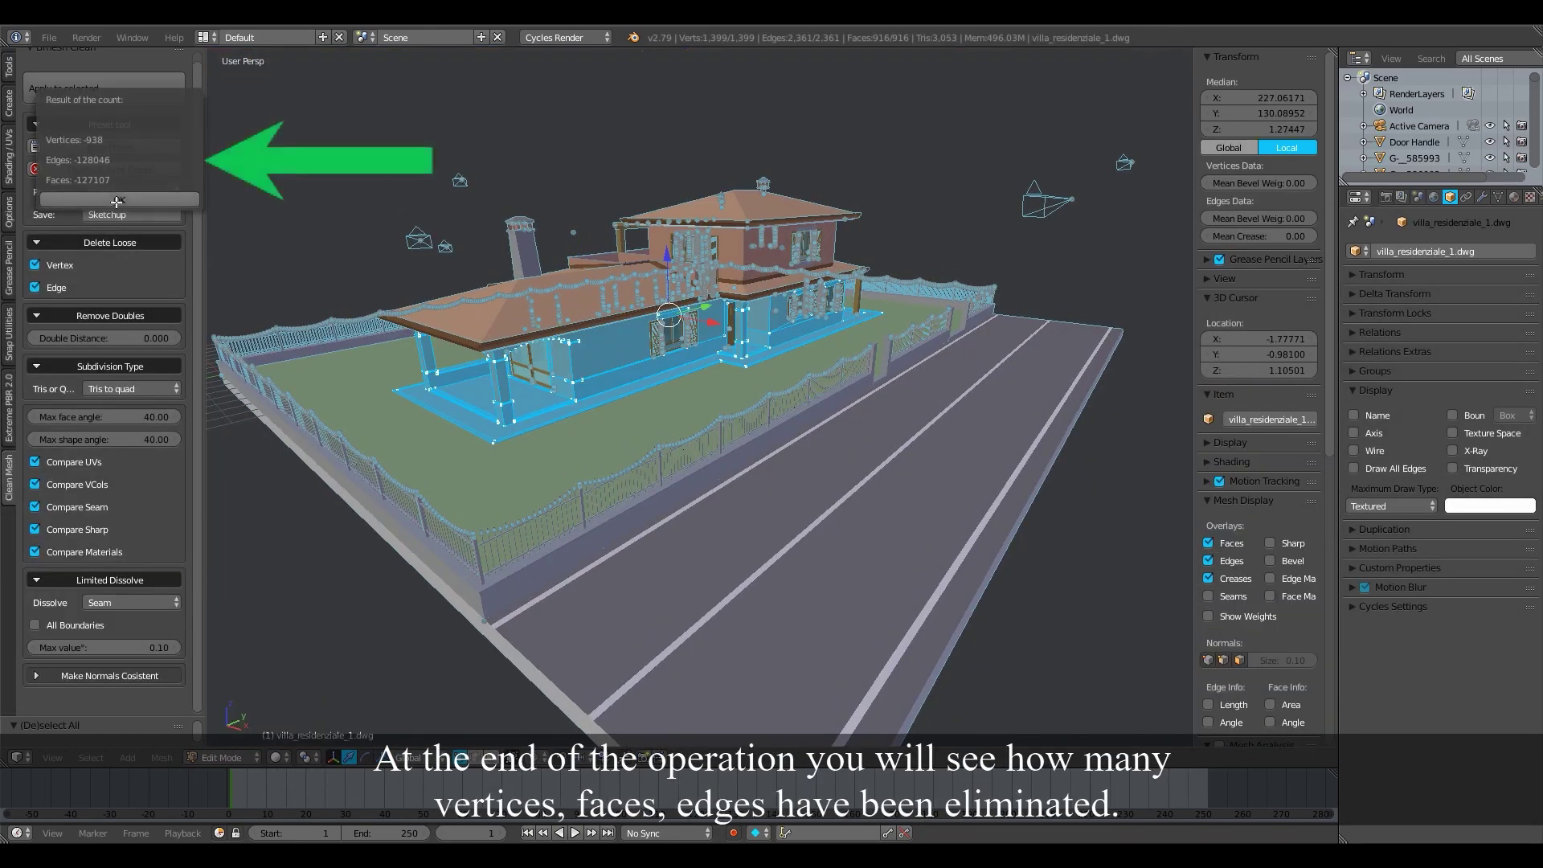
{"action": "left_click", "coordinate": [119, 199]}
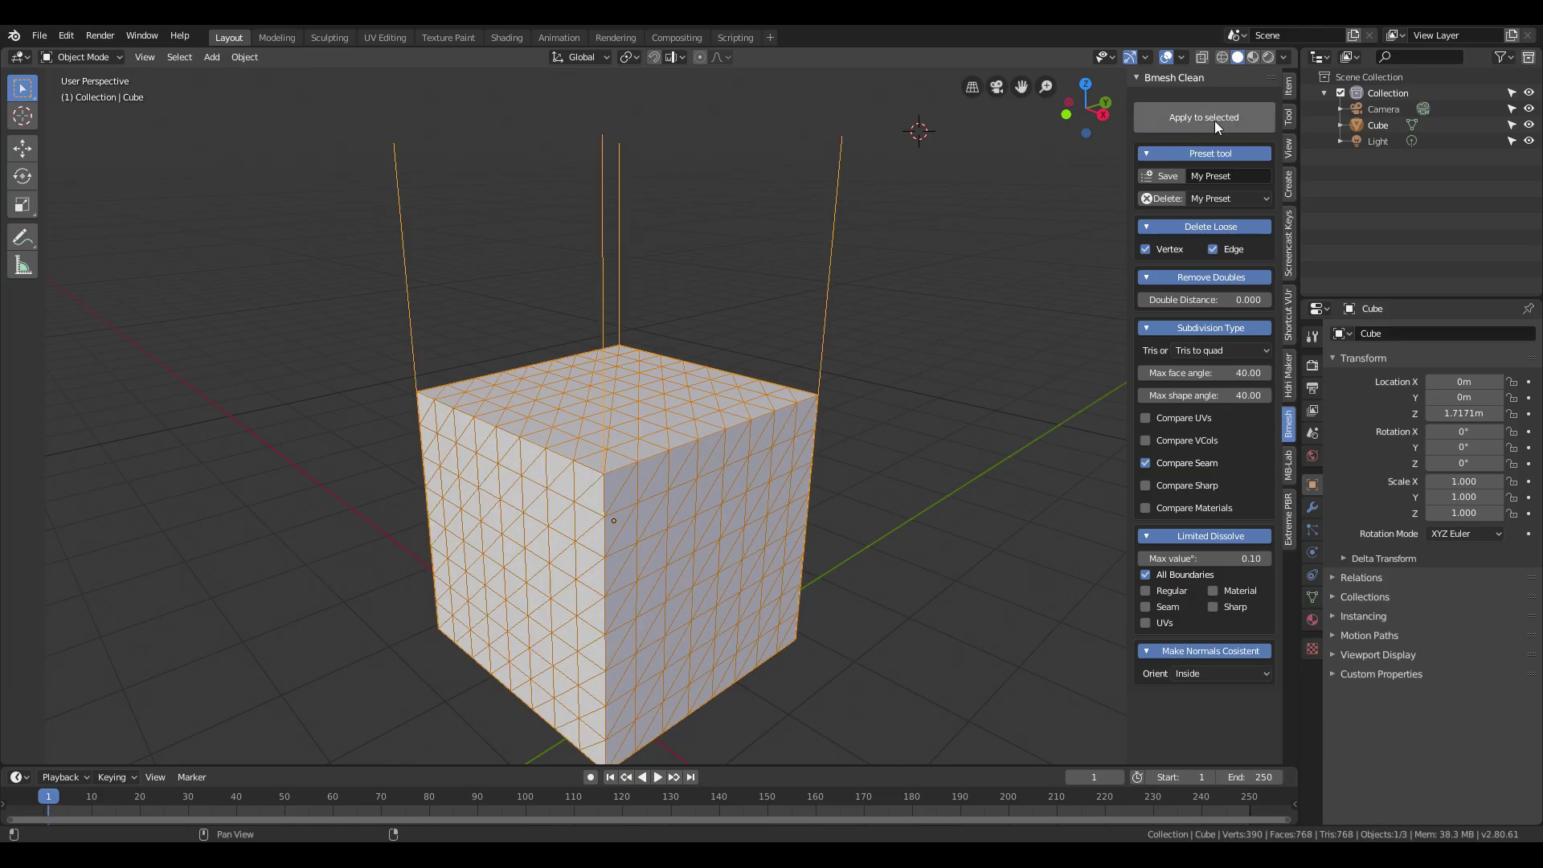
{"action": "left_click", "coordinate": [1216, 120]}
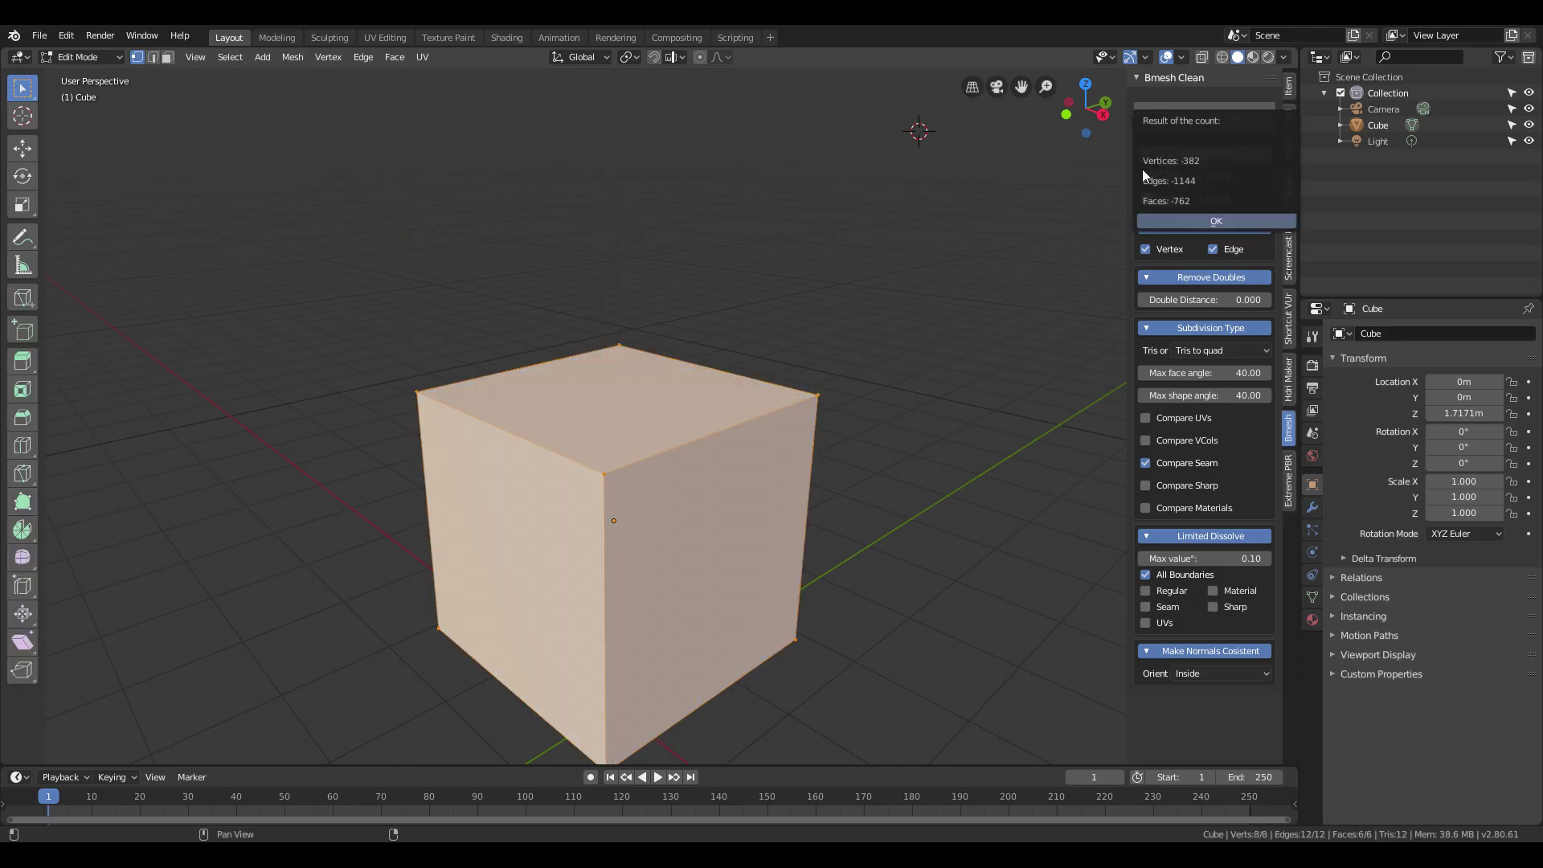
{"action": "left_click", "coordinate": [1216, 222]}
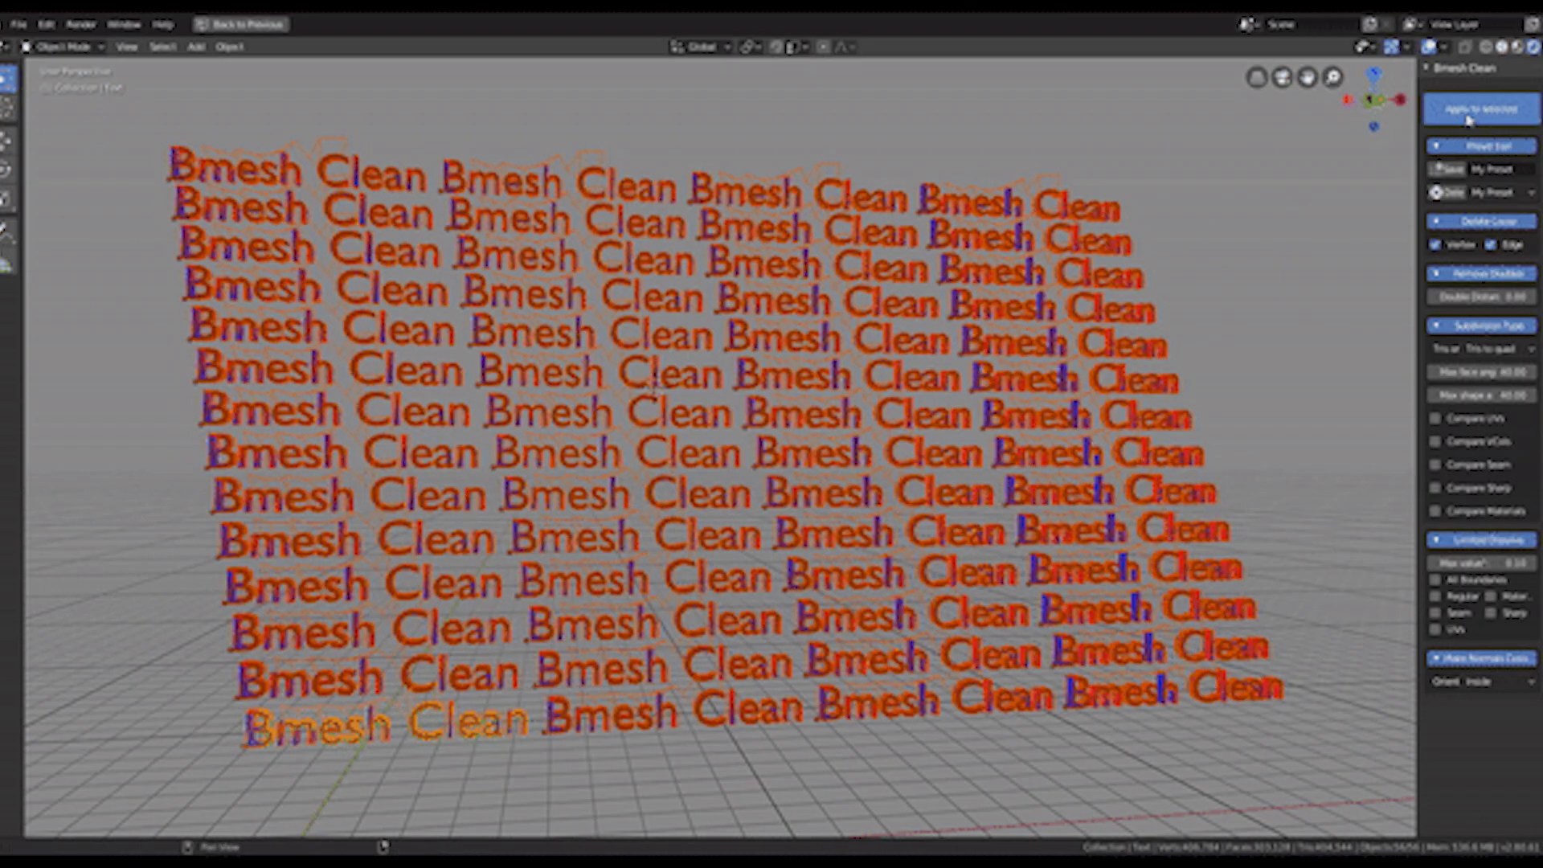
{"action": "left_click", "coordinate": [1468, 119]}
{"action": "left_click", "coordinate": [1465, 217]}
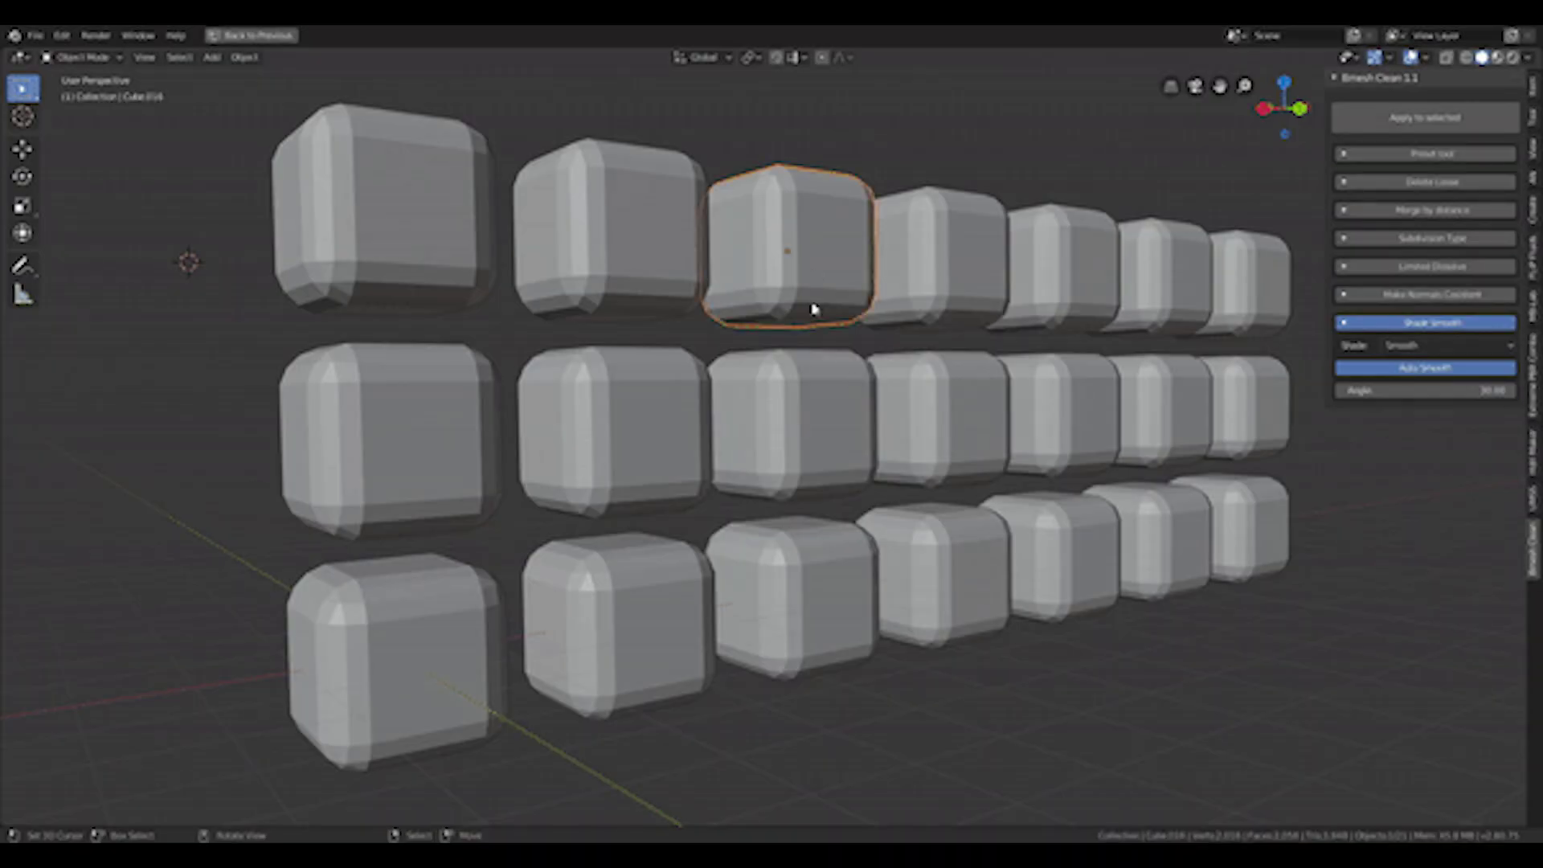
- Smooth-shade all the rounded cubes and turn Auto Smooth back on
{"action": "key", "text": "a"}
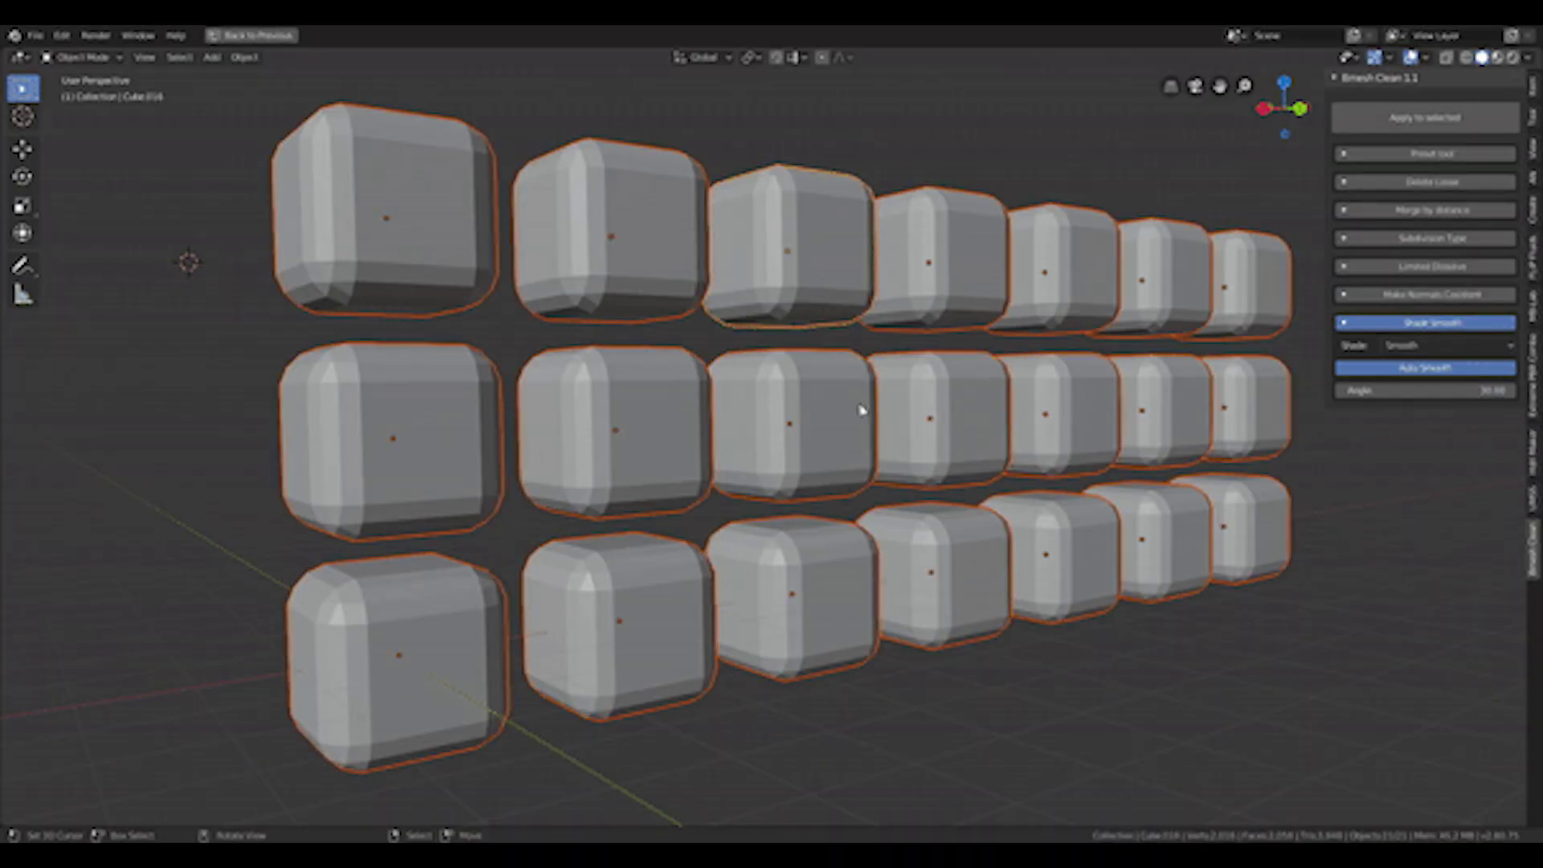
{"action": "left_click", "coordinate": [1427, 368]}
{"action": "left_click", "coordinate": [1399, 122]}
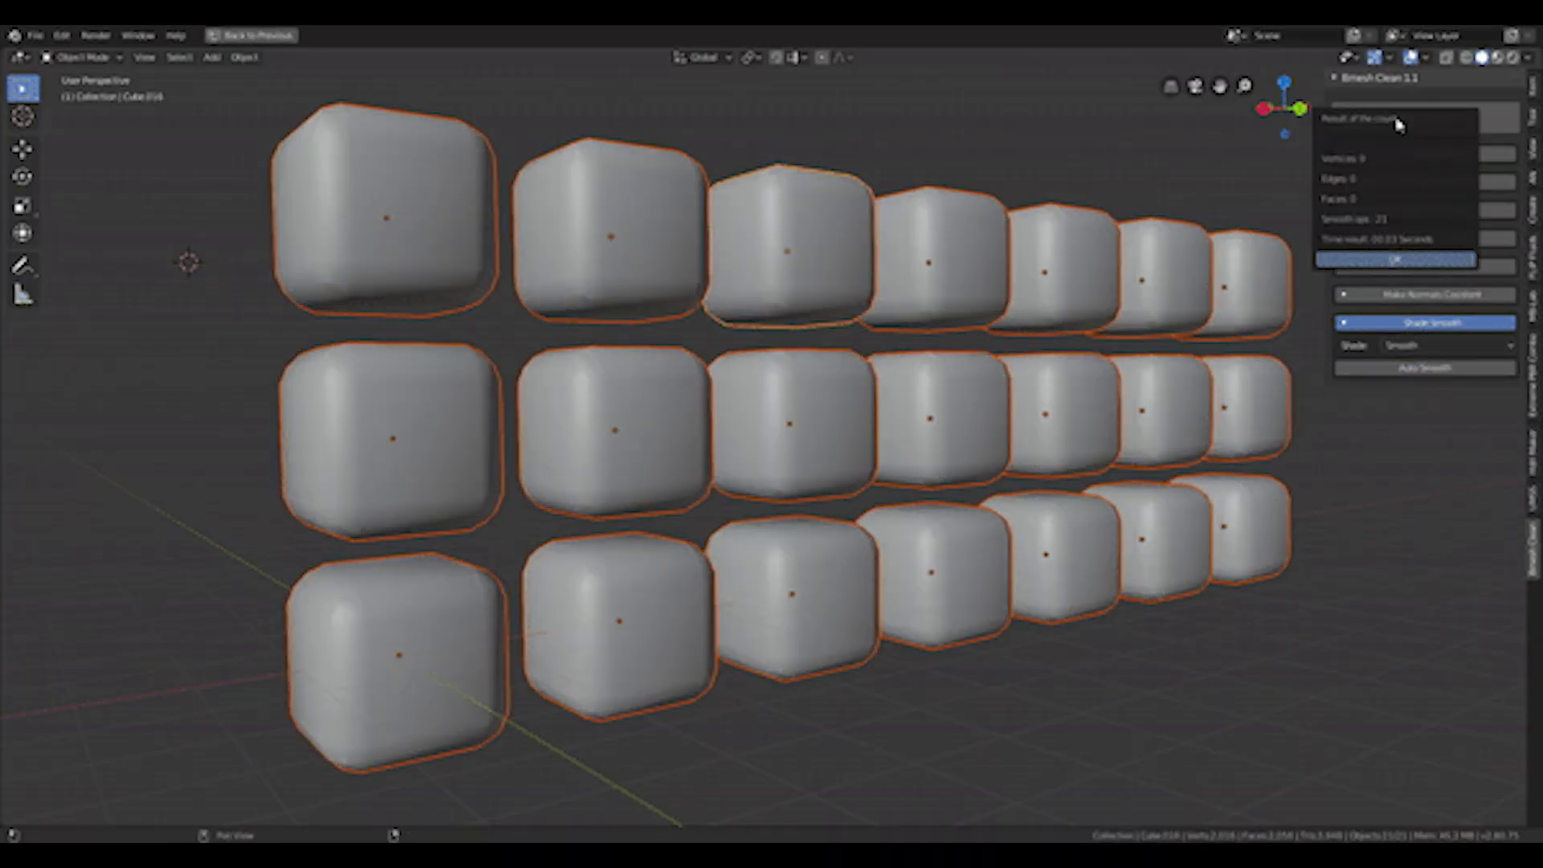
{"action": "left_click", "coordinate": [1388, 260]}
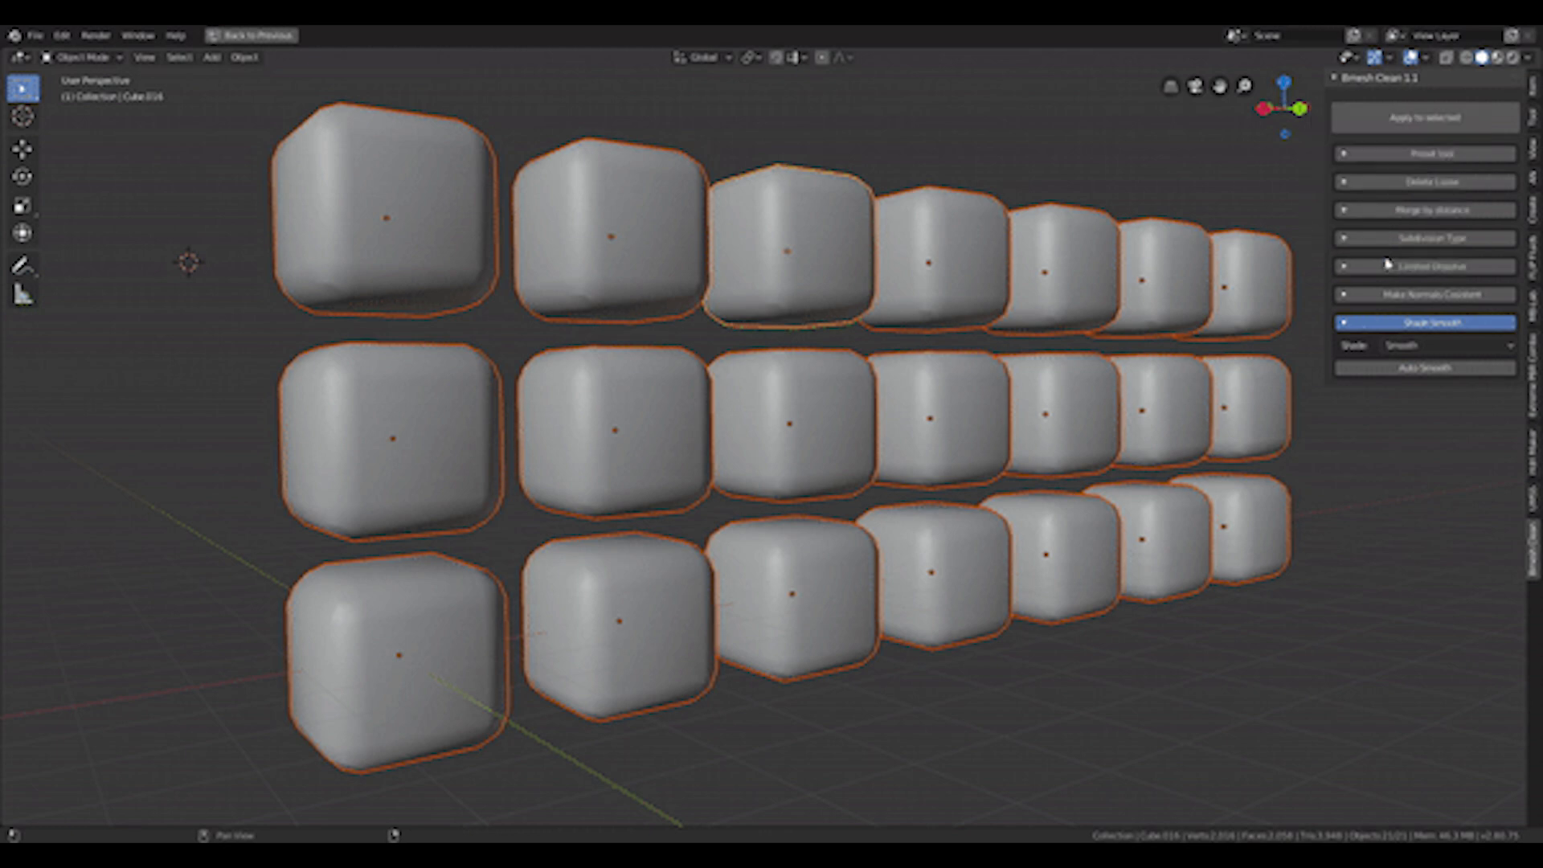
{"action": "left_click", "coordinate": [1418, 369]}
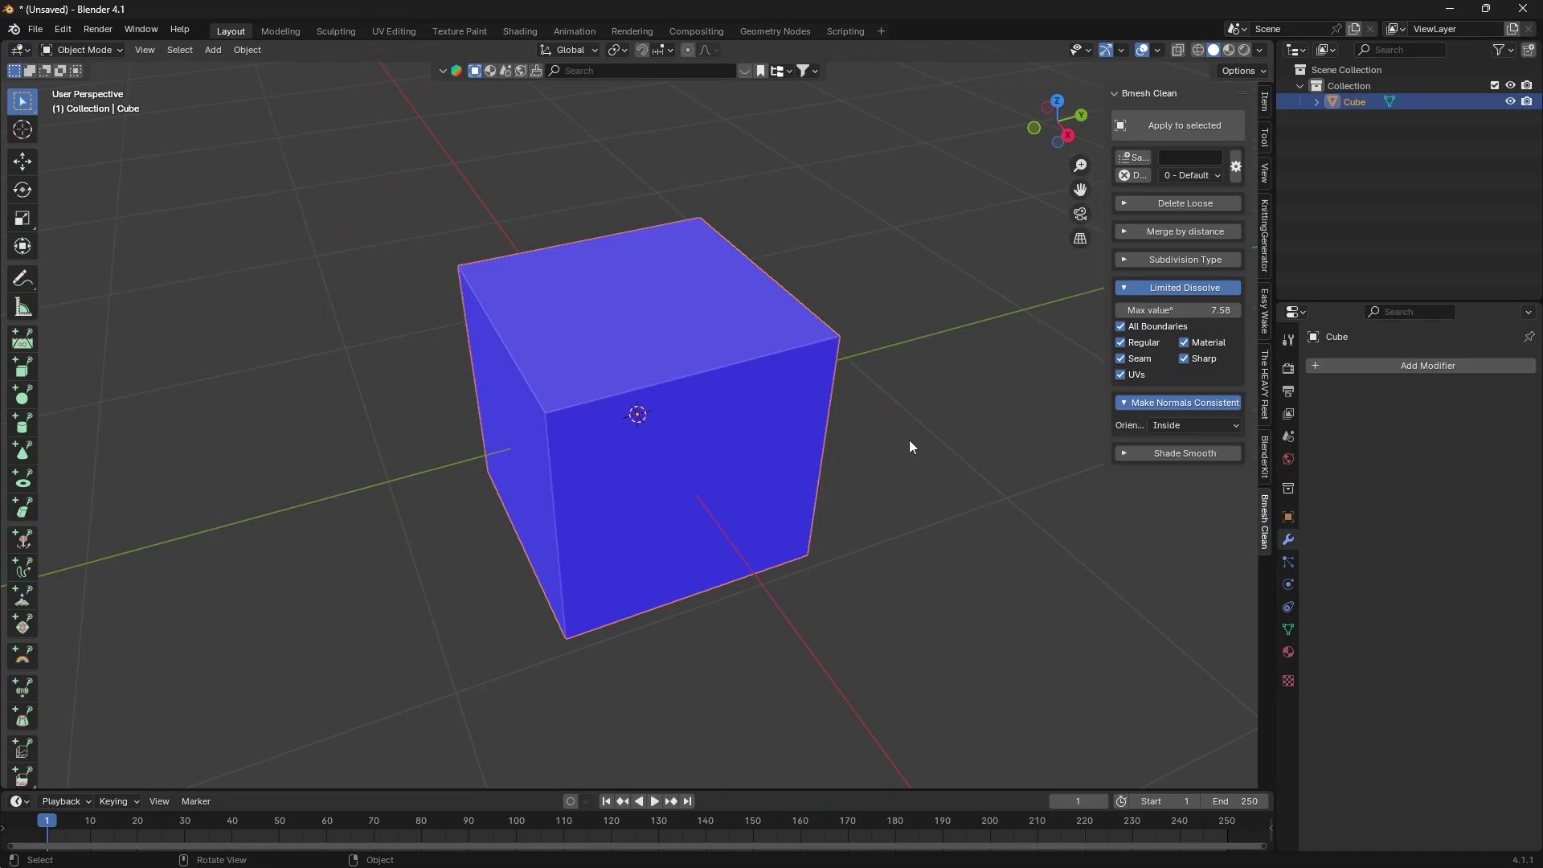
- Enable auto smoothing on the cube and tick Material and All Boundaries under Limited Dissolve
{"action": "left_click", "coordinate": [1130, 453]}
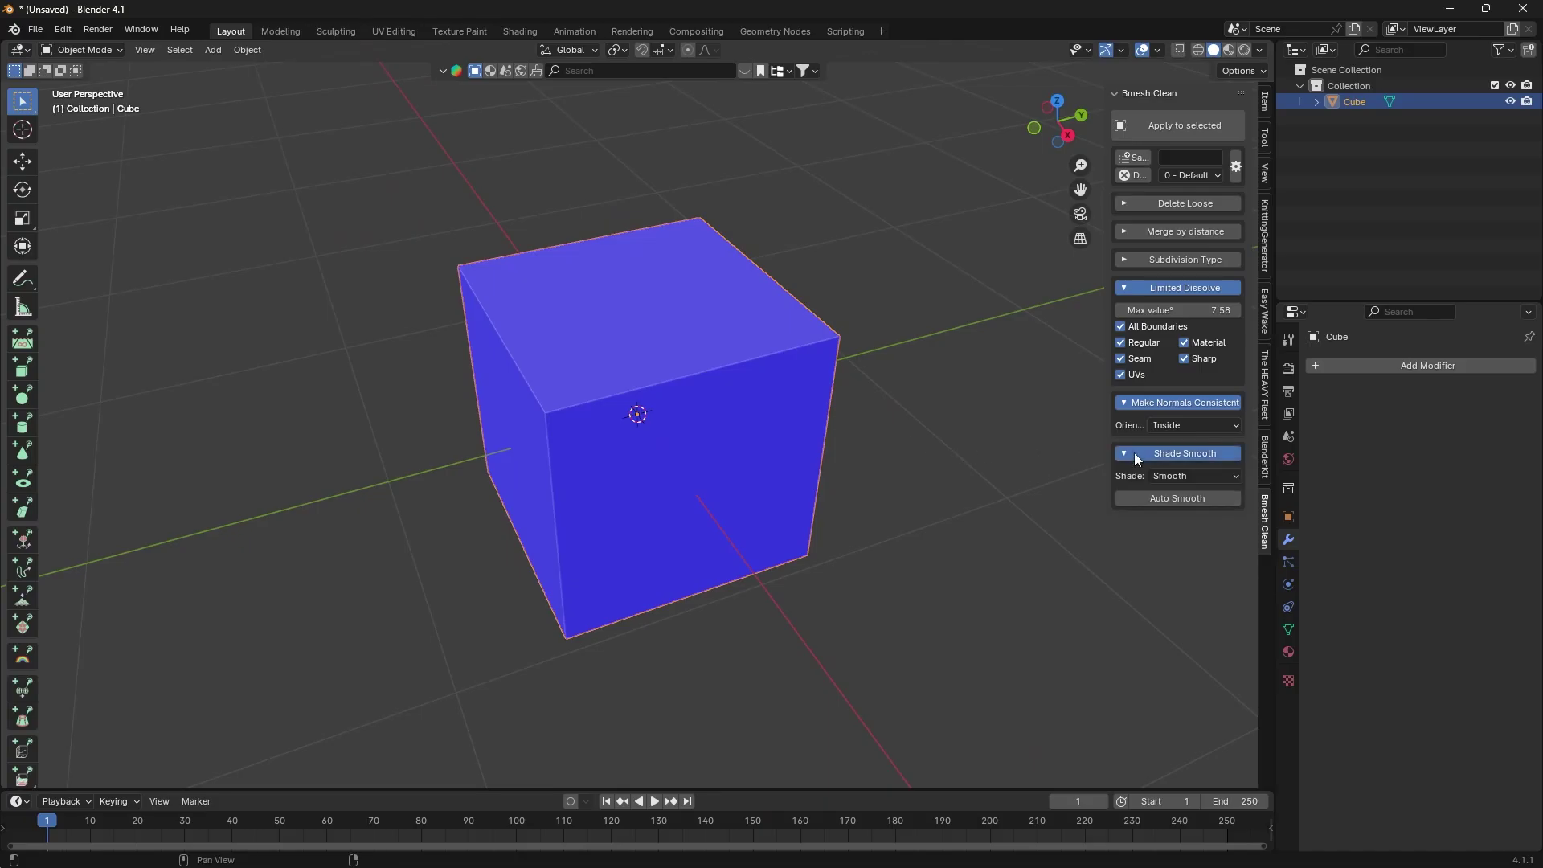
{"action": "left_click", "coordinate": [1169, 496]}
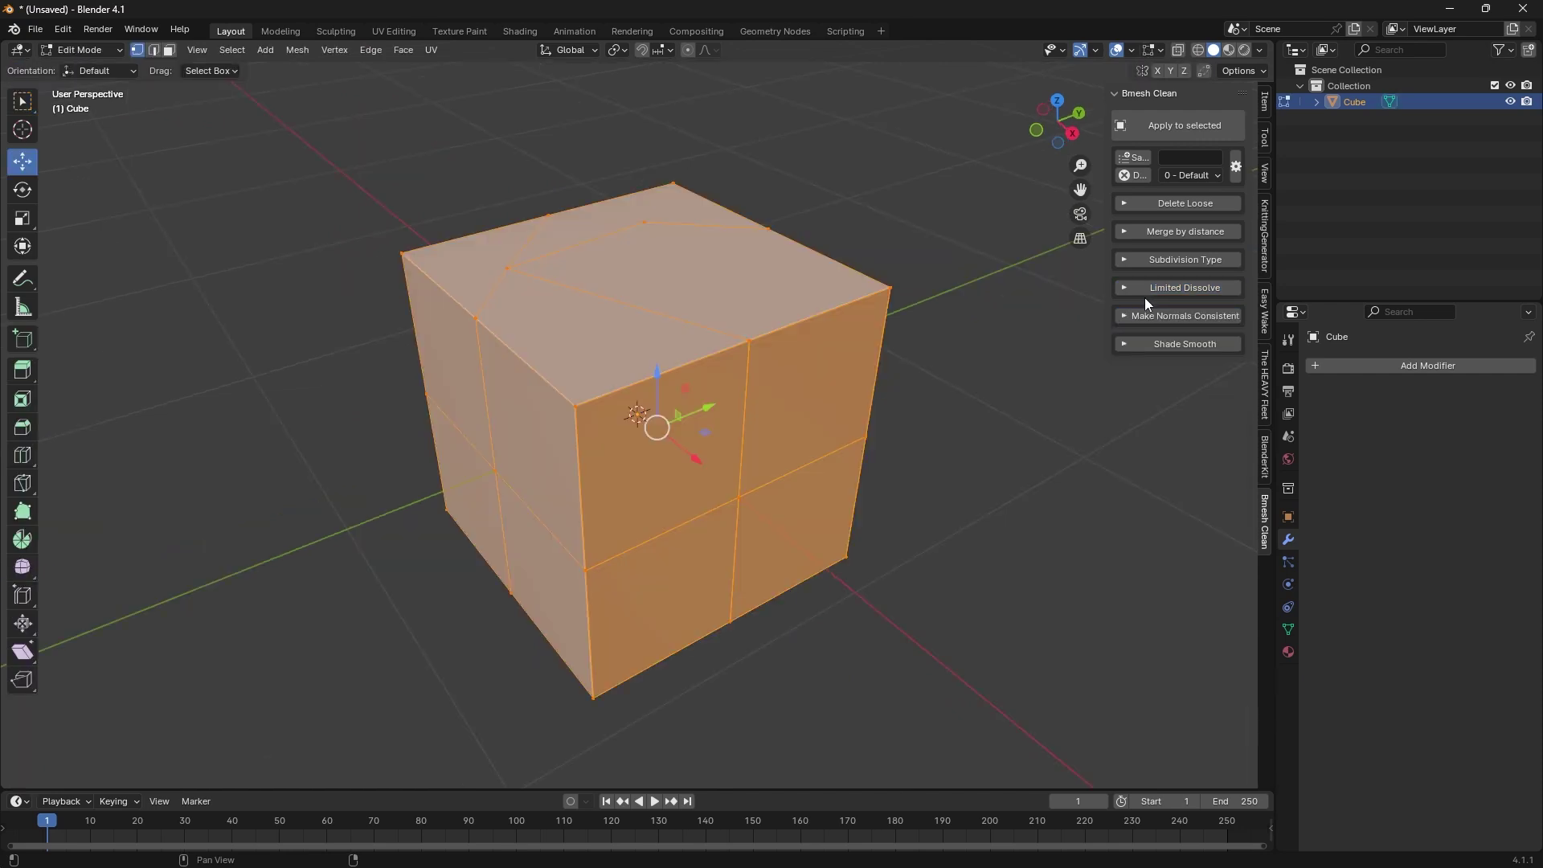
{"action": "left_click", "coordinate": [1139, 289]}
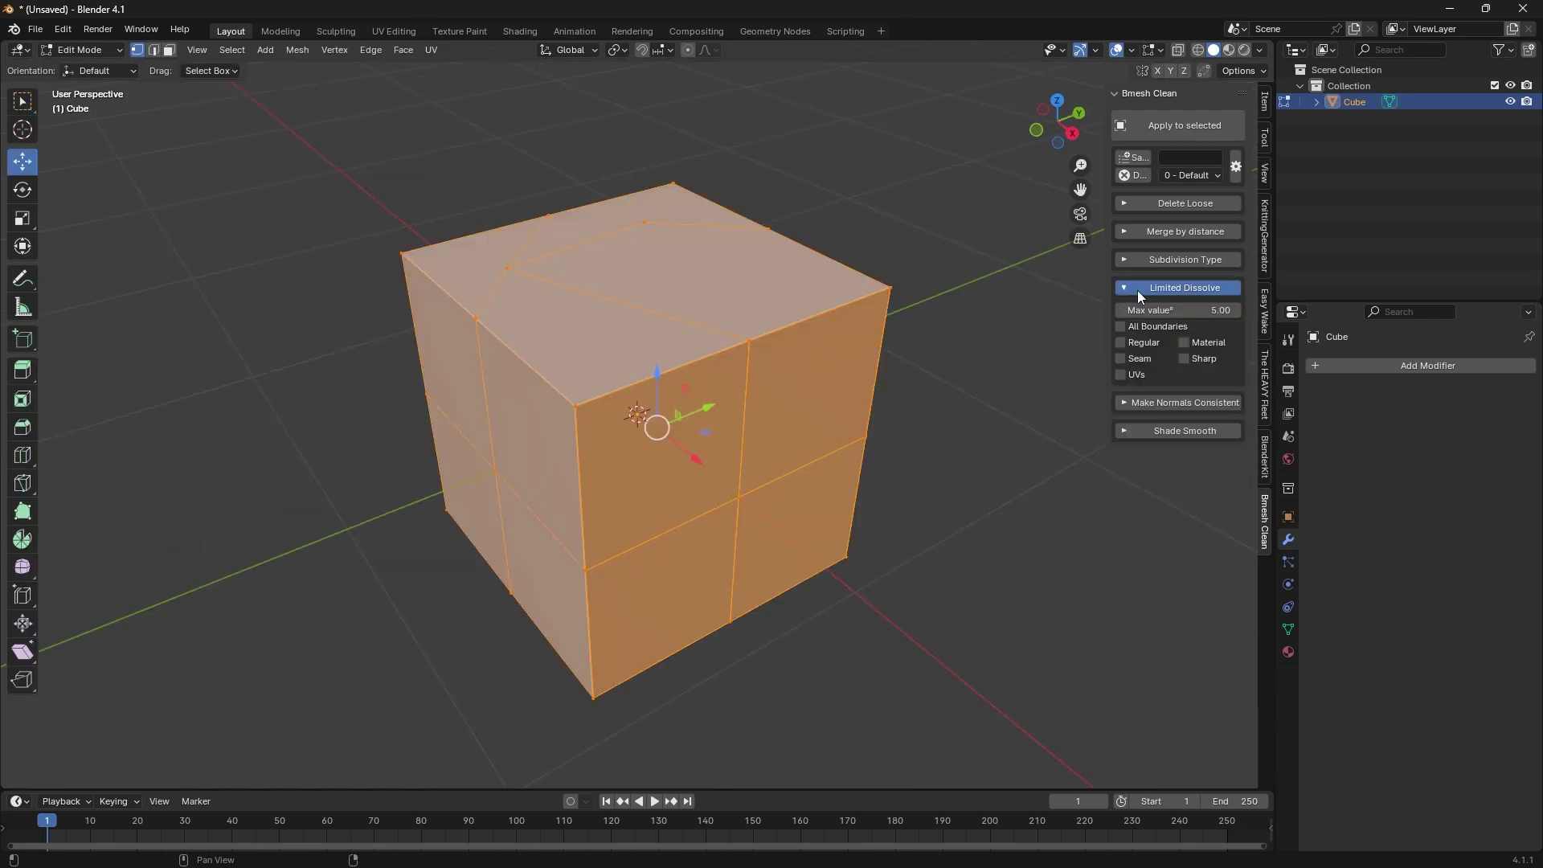
{"action": "left_click", "coordinate": [1185, 343]}
{"action": "left_click", "coordinate": [1122, 327]}
- Raise the Limited Dissolve max value and apply the confirmed cleanup to the cube
{"action": "left_click_drag", "start_coordinate": [1180, 311], "coordinate": [1190, 310]}
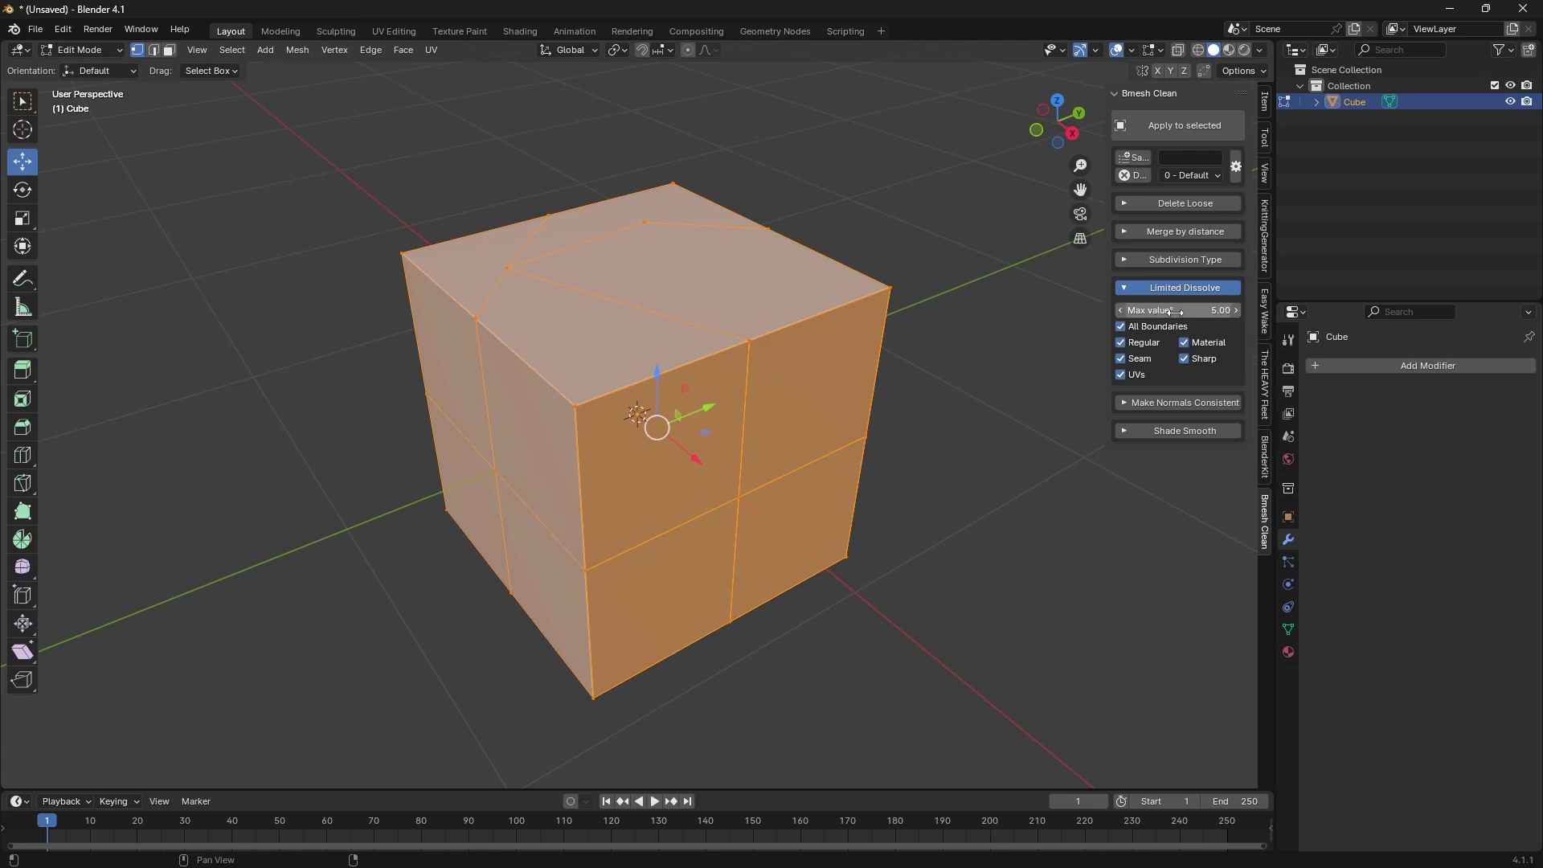
{"action": "left_click", "coordinate": [1156, 137]}
{"action": "left_click", "coordinate": [1140, 174]}
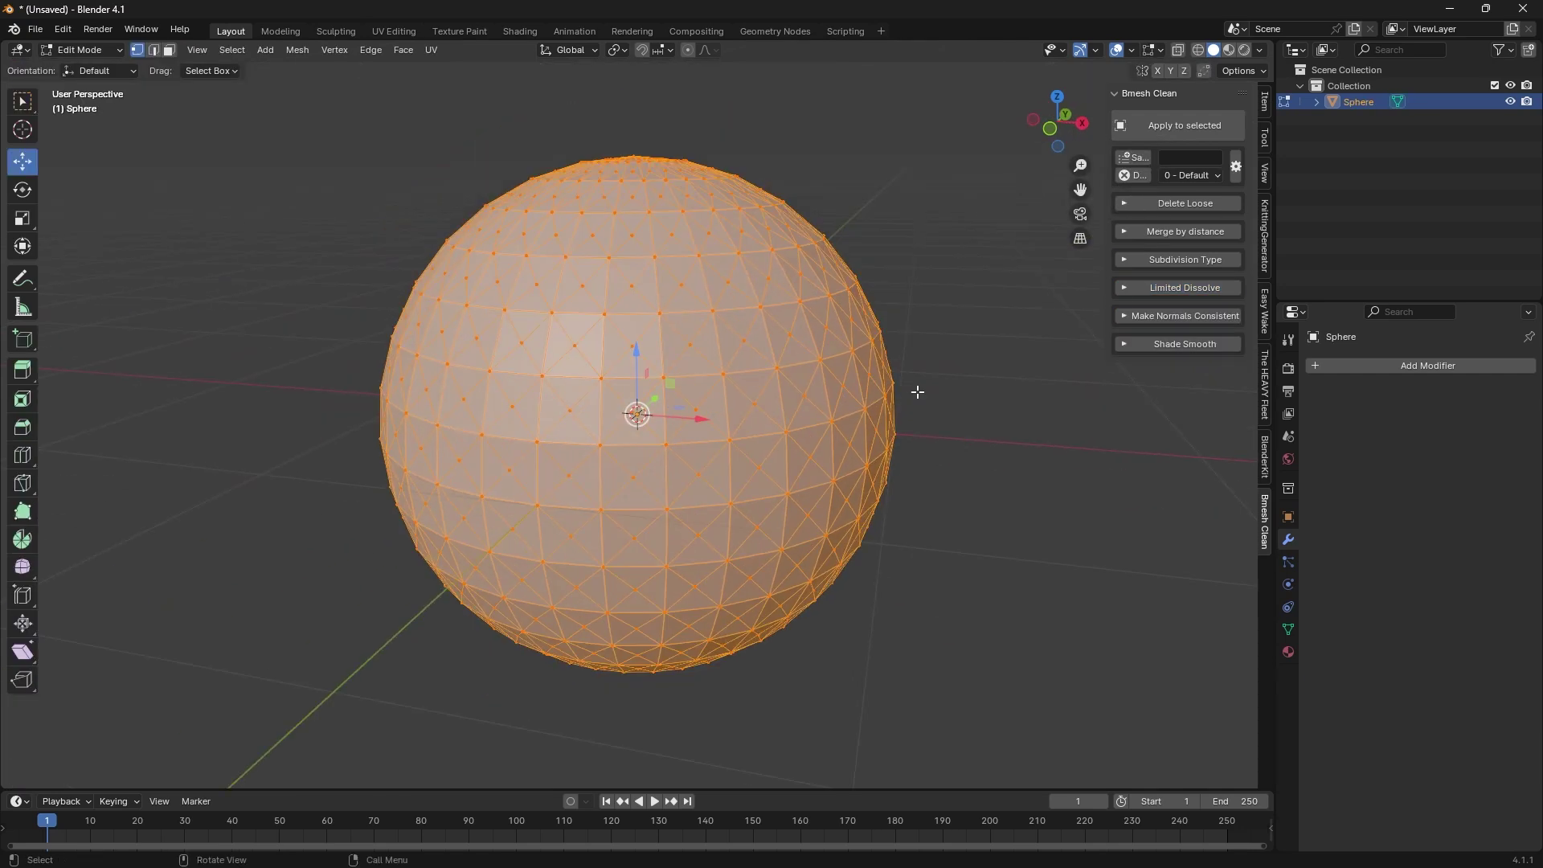
{"action": "key", "text": "Tab"}
{"action": "left_click", "coordinate": [1161, 260]}
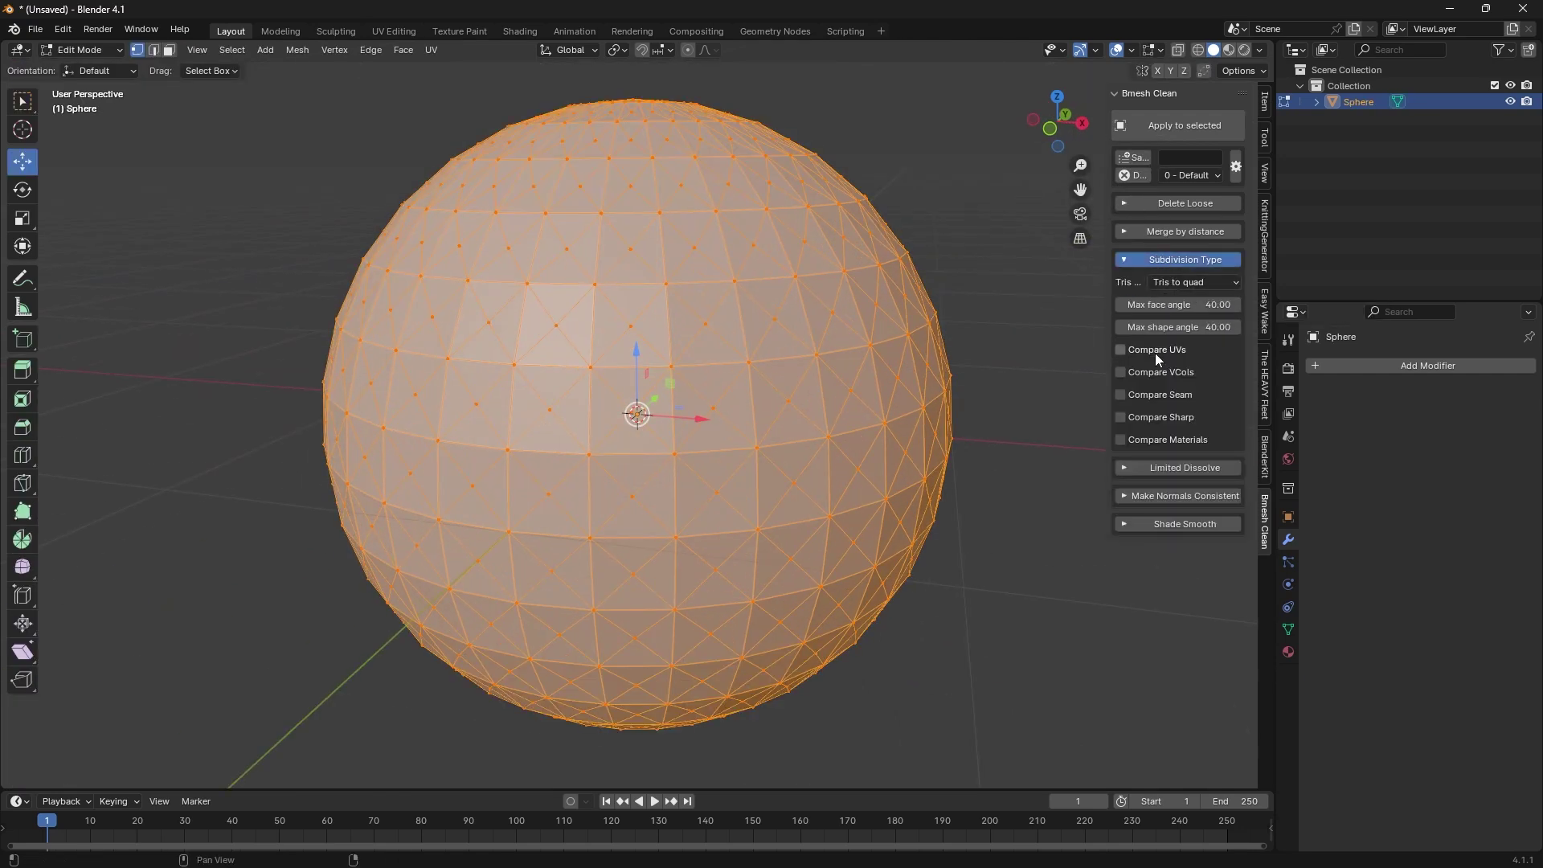
- Keep Subdivision Type at Tris to quad and apply the cleanup to the sphere
{"action": "left_click", "coordinate": [1193, 283]}
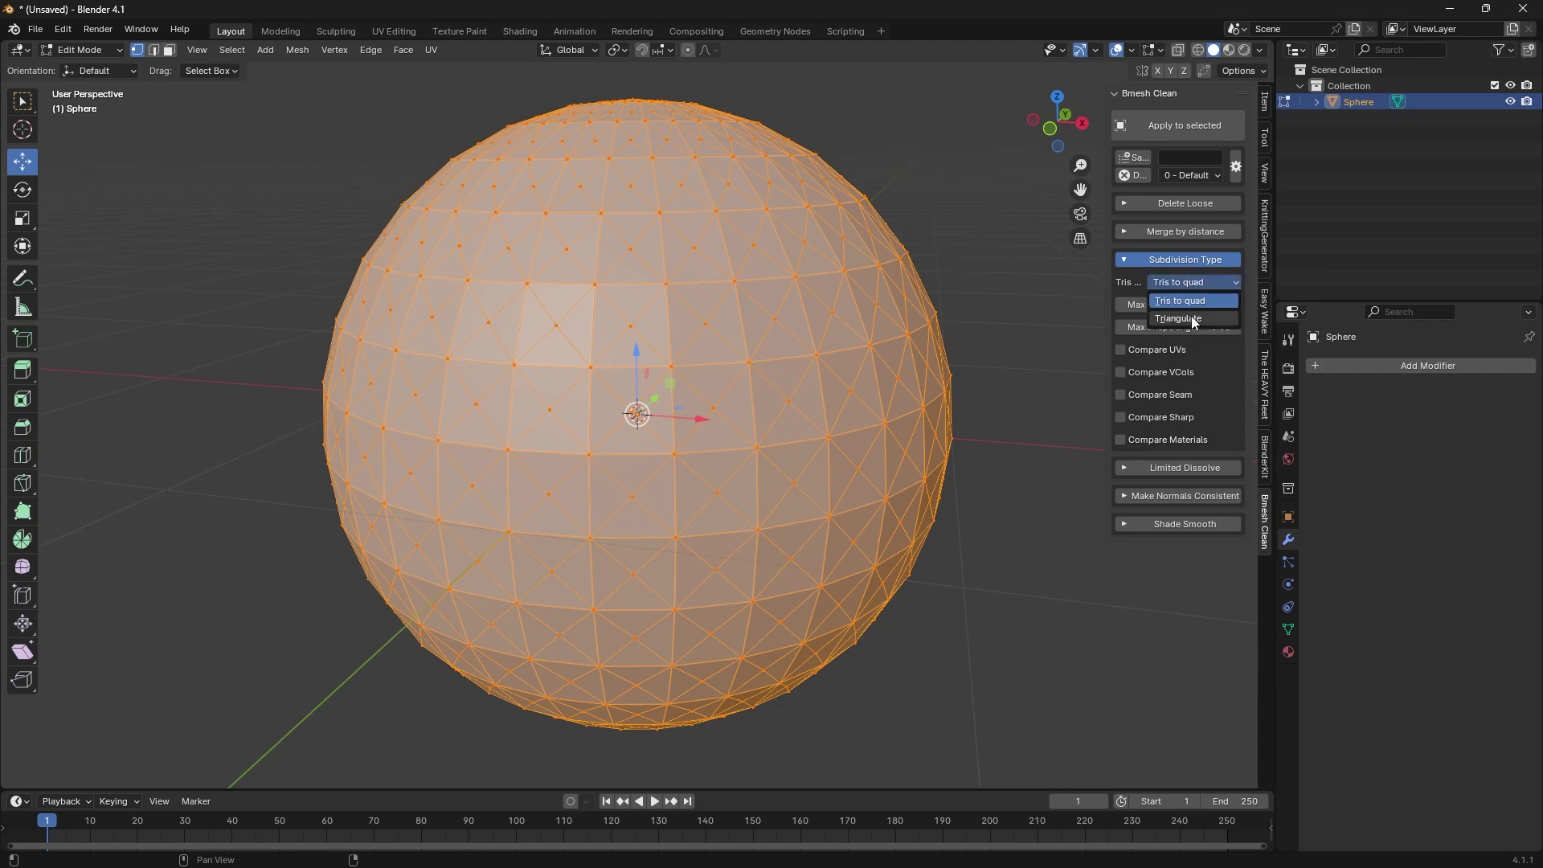
{"action": "left_click", "coordinate": [1194, 318]}
{"action": "left_click", "coordinate": [1193, 282]}
{"action": "left_click", "coordinate": [1180, 300]}
{"action": "left_click", "coordinate": [1206, 126]}
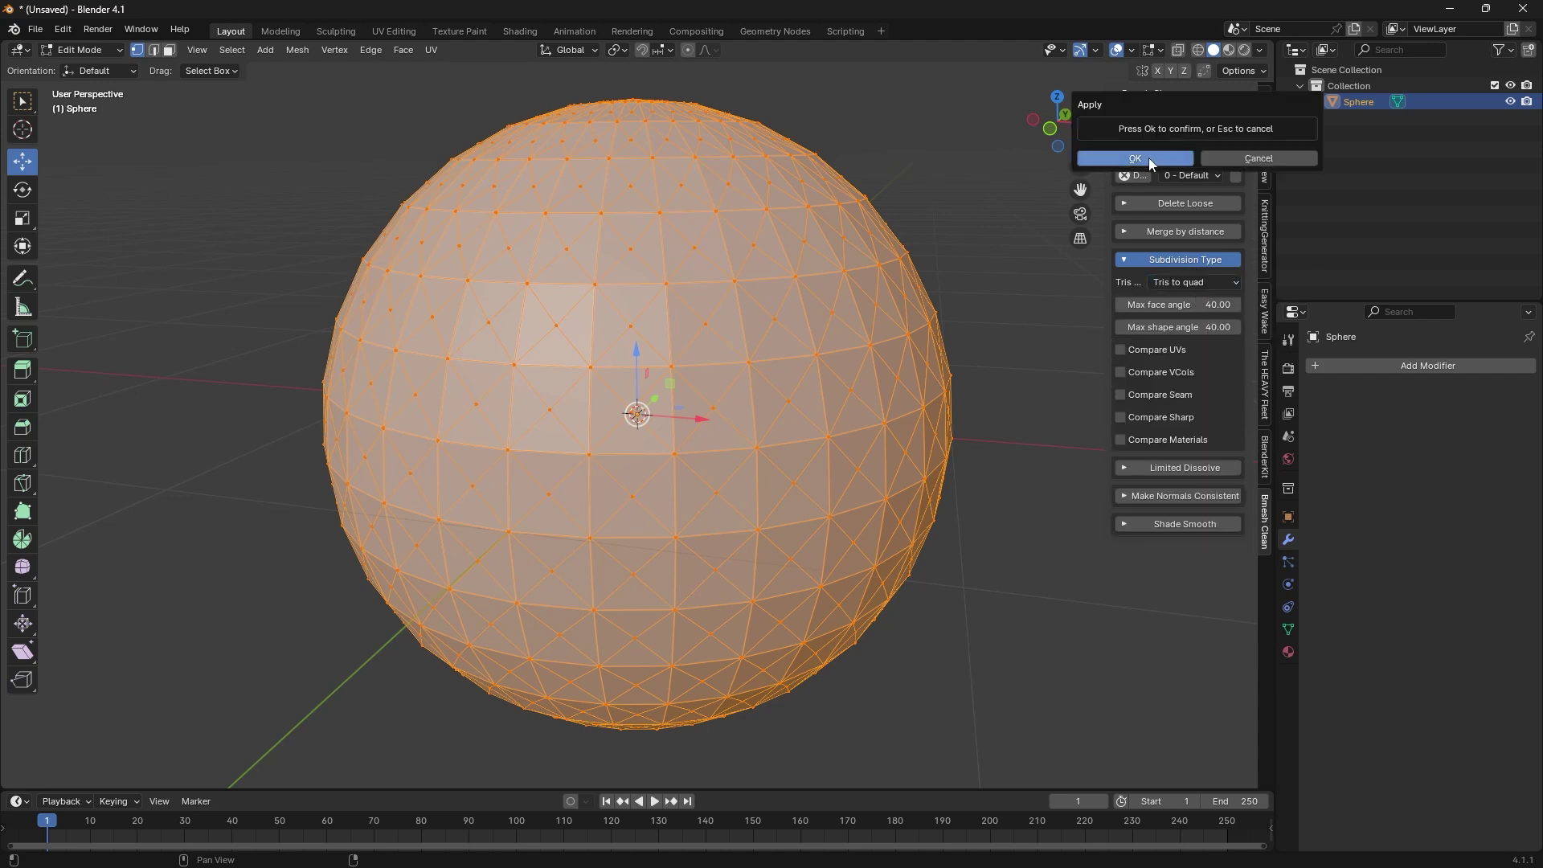
{"action": "left_click", "coordinate": [1150, 157]}
{"action": "key", "text": "Tab"}
- Switch Subdivision Type to triangulation and apply the cleanup to all the monkey heads
{"action": "scroll", "coordinate": [1102, 257], "scroll_direction": "down", "scroll_amount": 1}
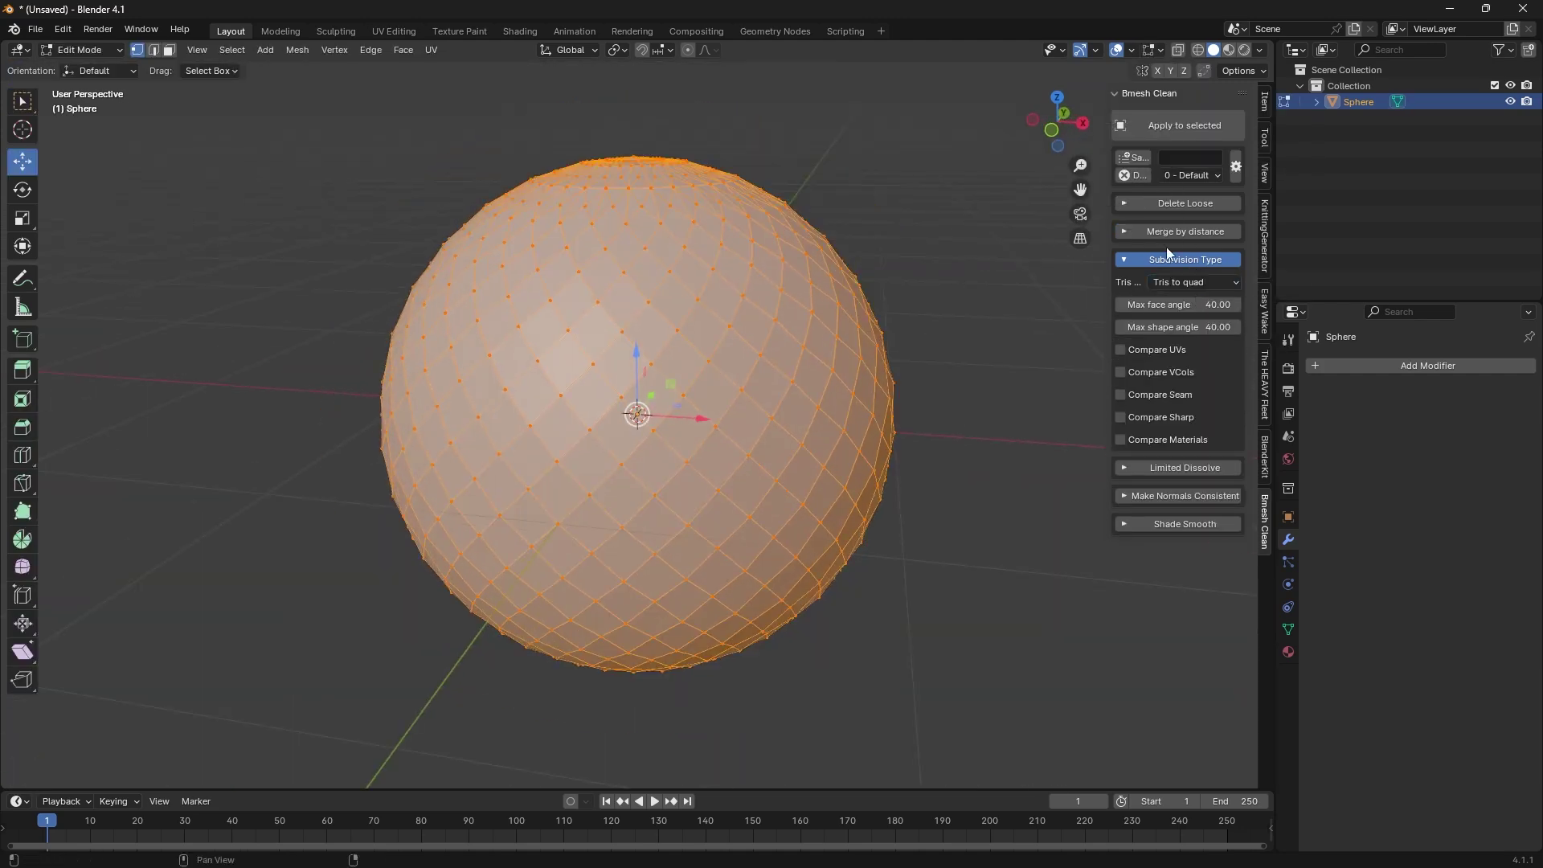
{"action": "left_click", "coordinate": [1188, 318]}
{"action": "left_click", "coordinate": [1170, 310]}
{"action": "left_click", "coordinate": [1169, 315]}
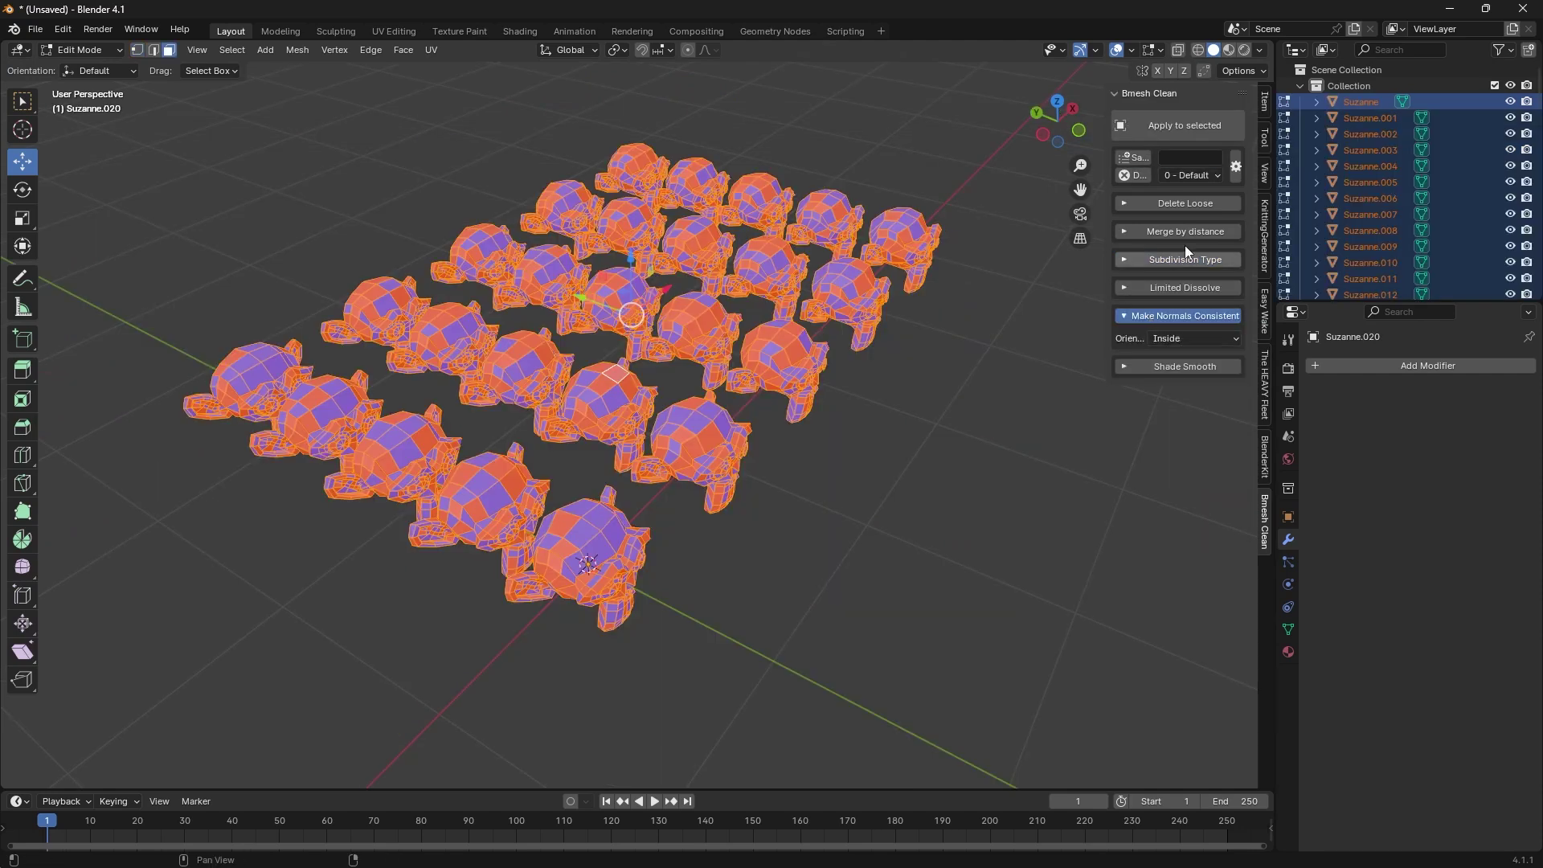
{"action": "left_click", "coordinate": [1156, 127]}
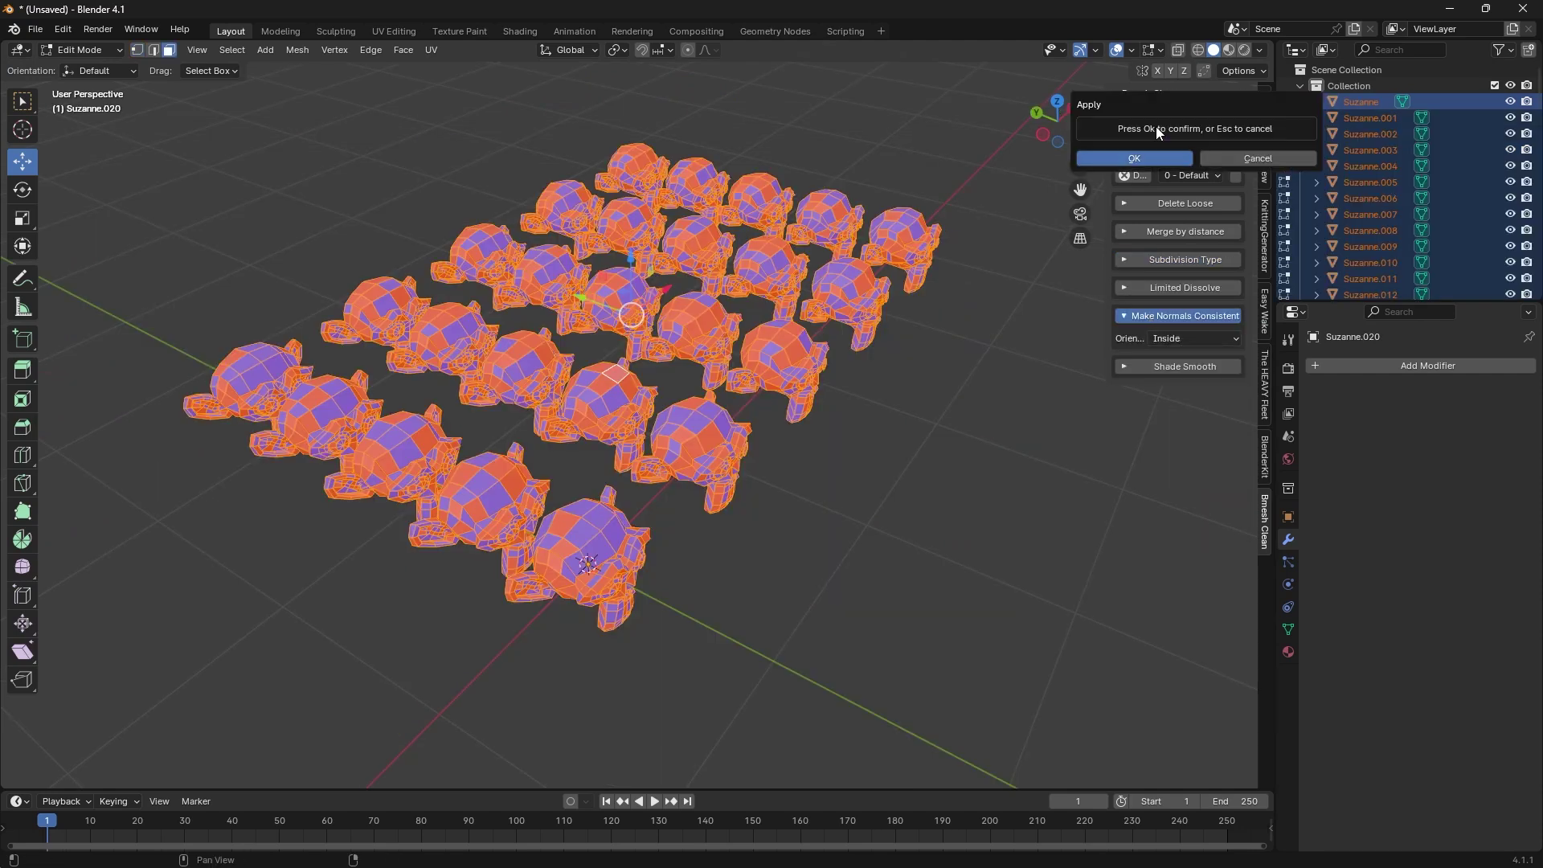
{"action": "left_click", "coordinate": [1145, 155]}
{"action": "left_click", "coordinate": [1188, 175]}
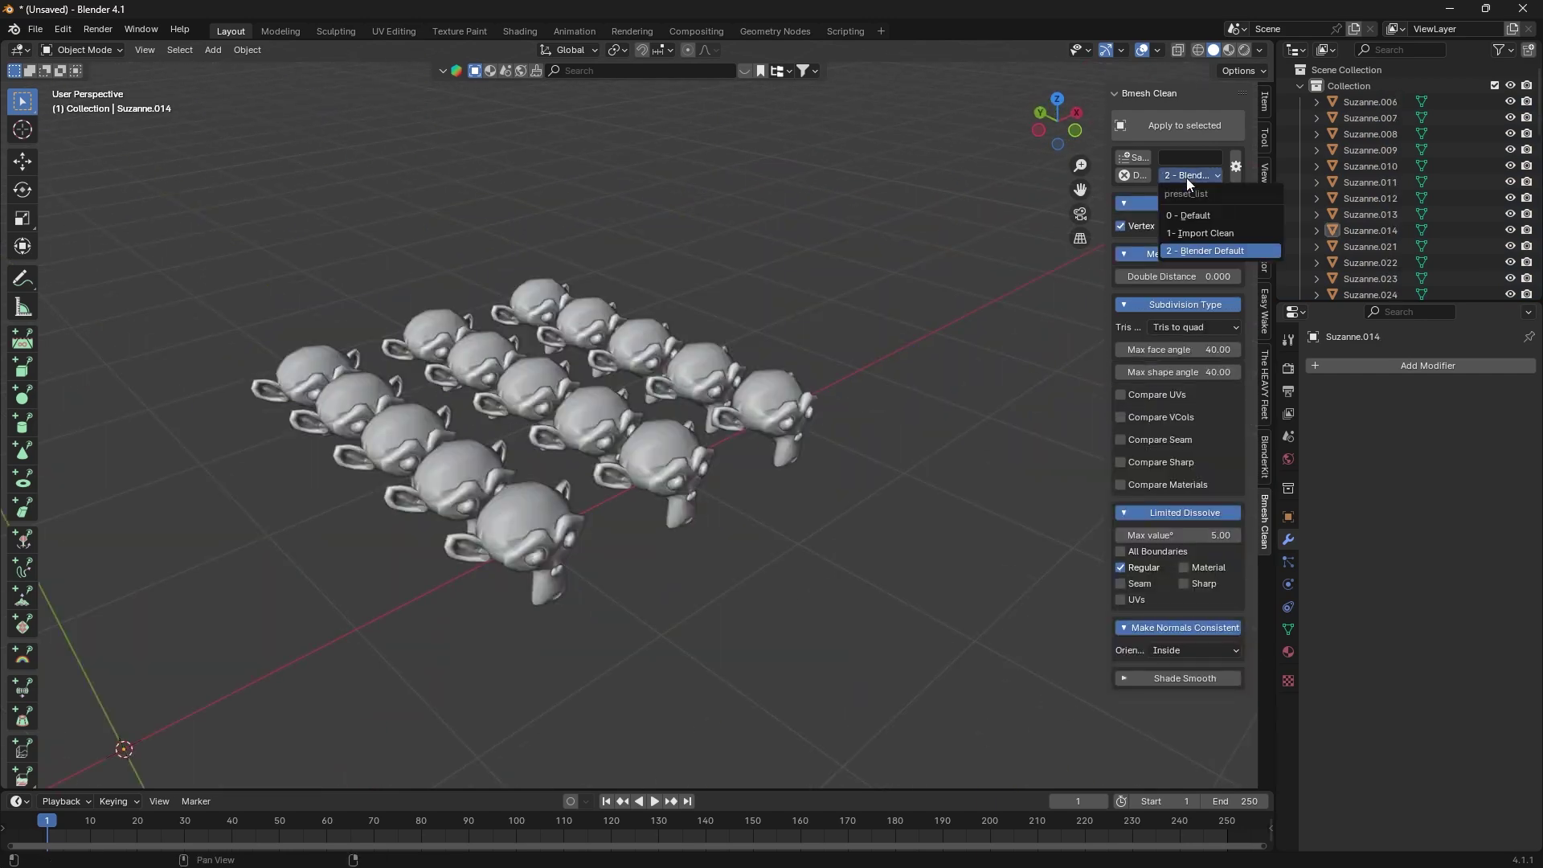
- Reset to defaults, save the settings as preset 'my preset', then load 1 - Import Clean
{"action": "left_click", "coordinate": [1202, 216]}
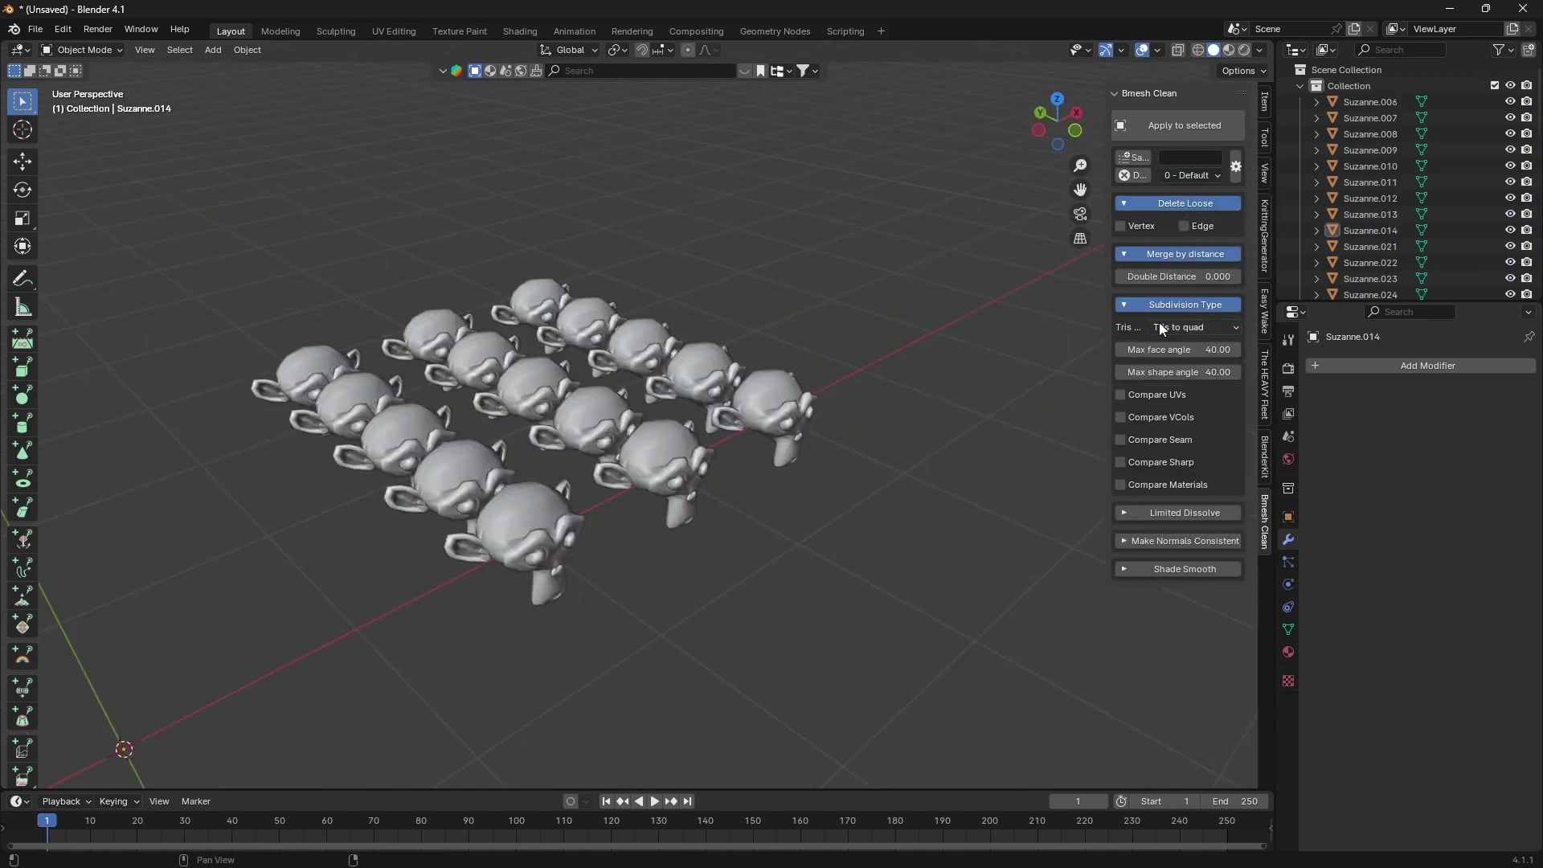
{"action": "left_click", "coordinate": [1193, 159]}
{"action": "type", "text": "my pres"}
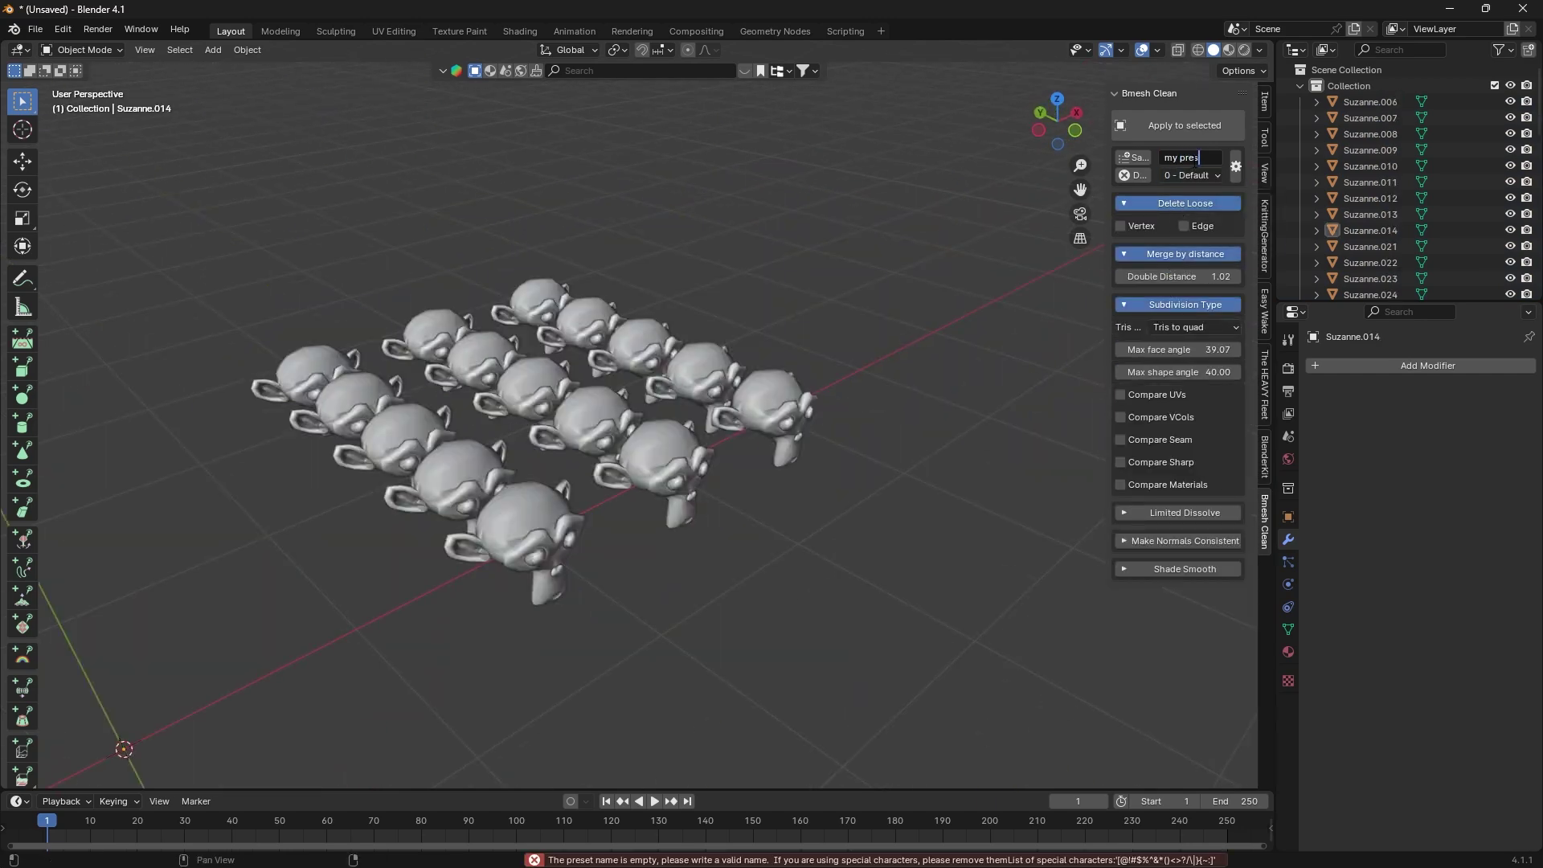
{"action": "type", "text": "et"}
{"action": "left_click", "coordinate": [1145, 159]}
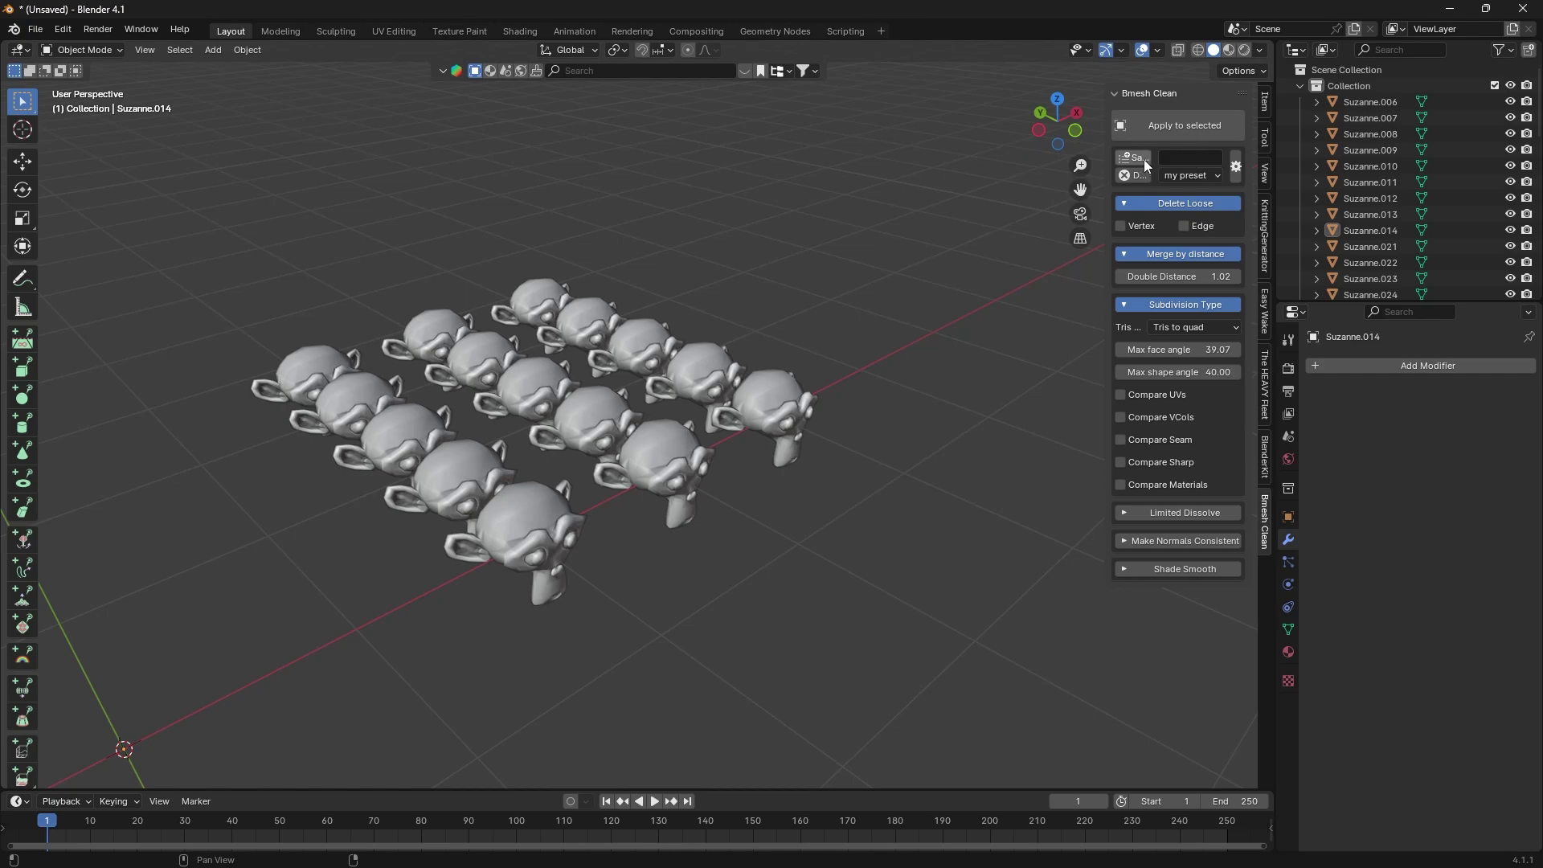
{"action": "left_click", "coordinate": [1196, 177]}
{"action": "left_click", "coordinate": [1204, 226]}
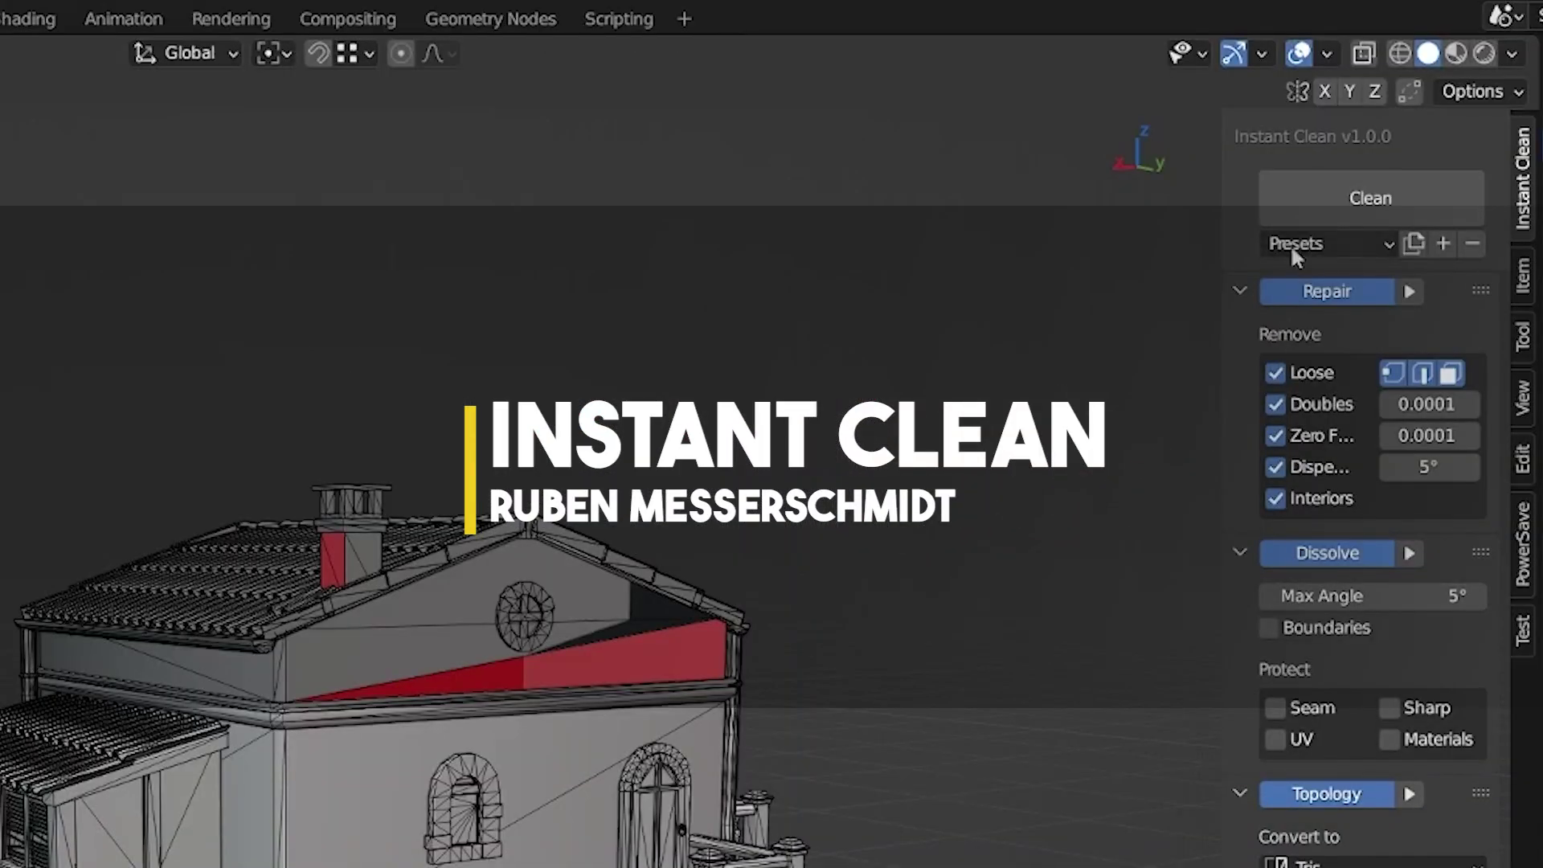
- Choose Instant Clean's Ultimate preset and clean the house mesh, then the three monkeys
{"action": "left_click", "coordinate": [1292, 248]}
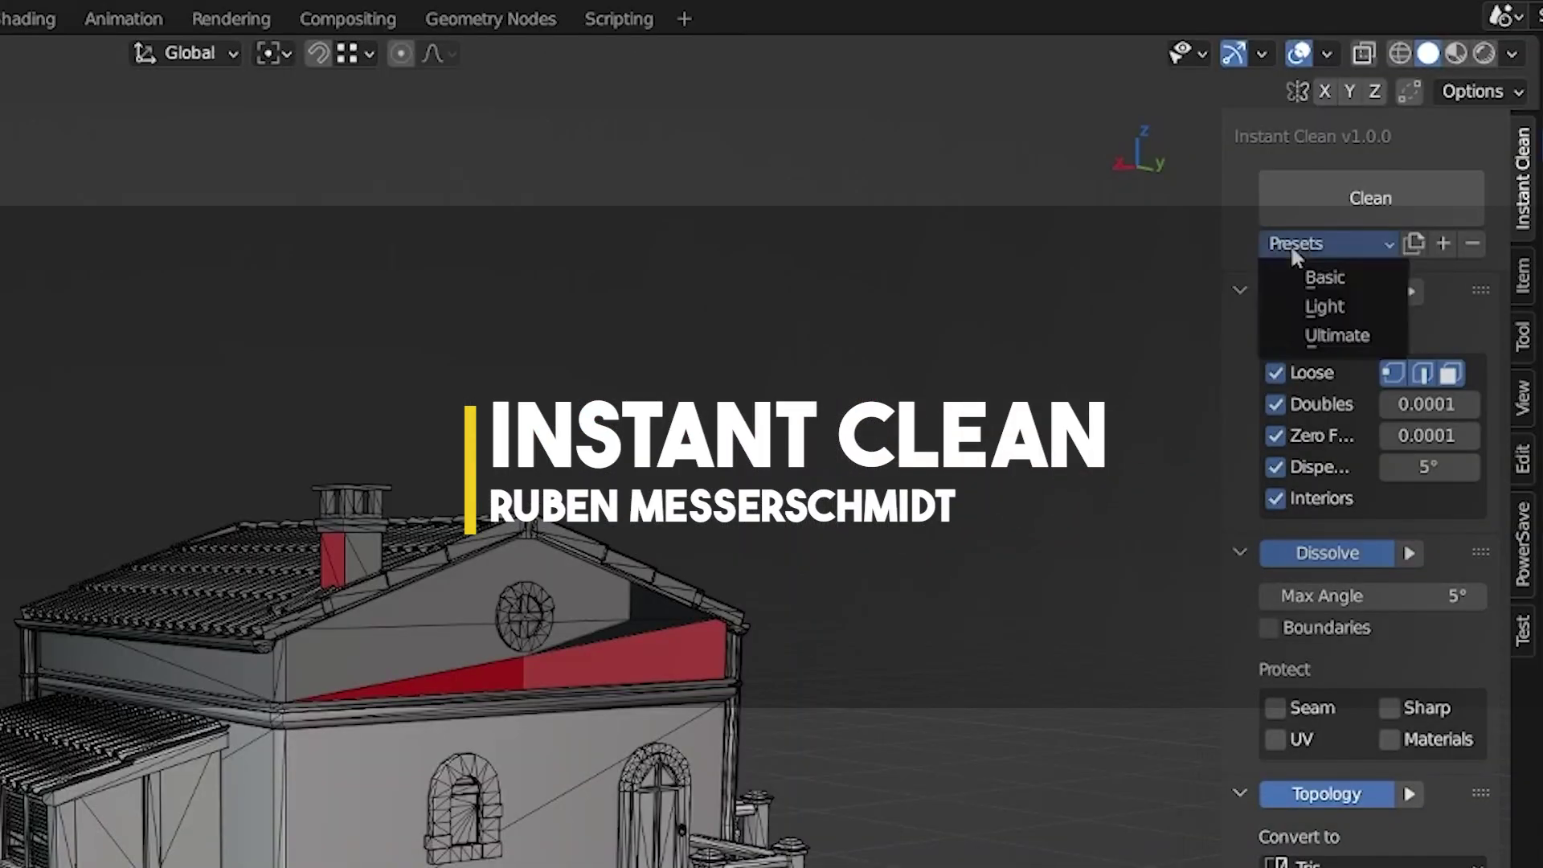
{"action": "left_click", "coordinate": [1324, 336]}
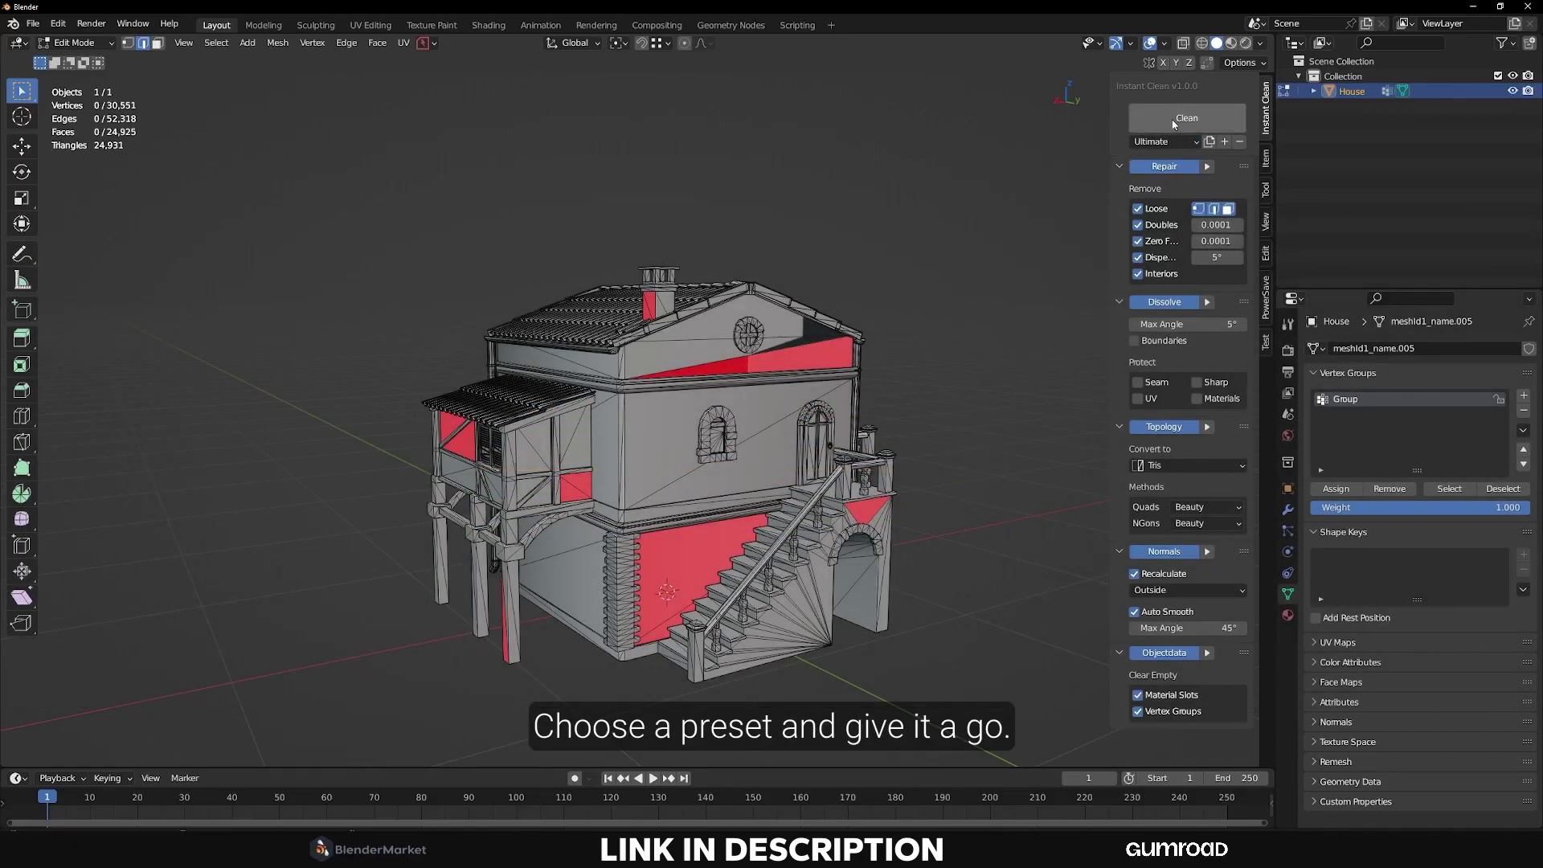
{"action": "left_click", "coordinate": [1174, 122]}
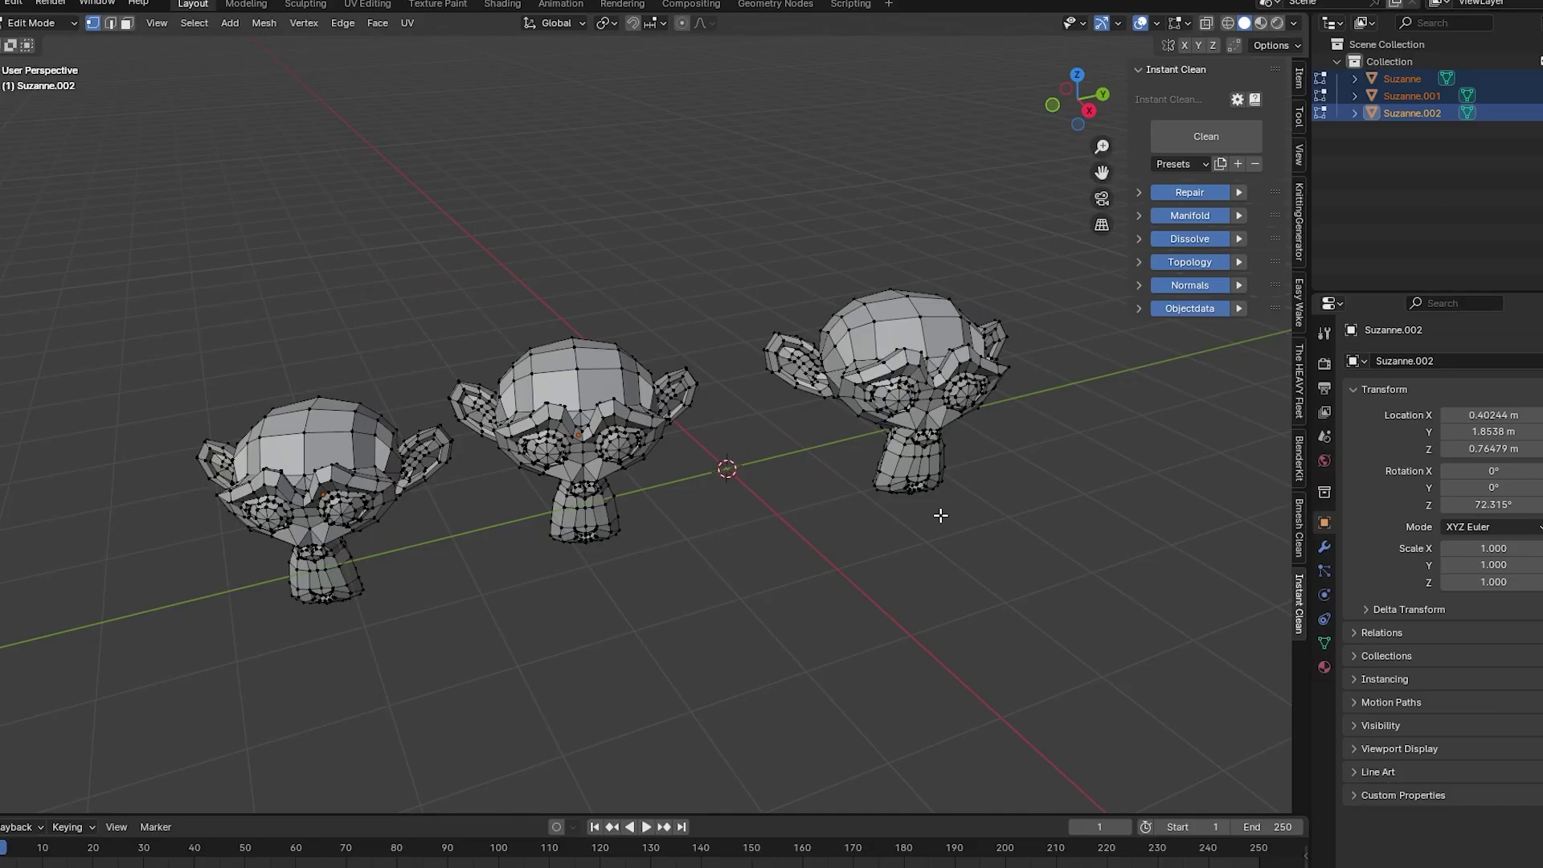
{"action": "key", "text": "a"}
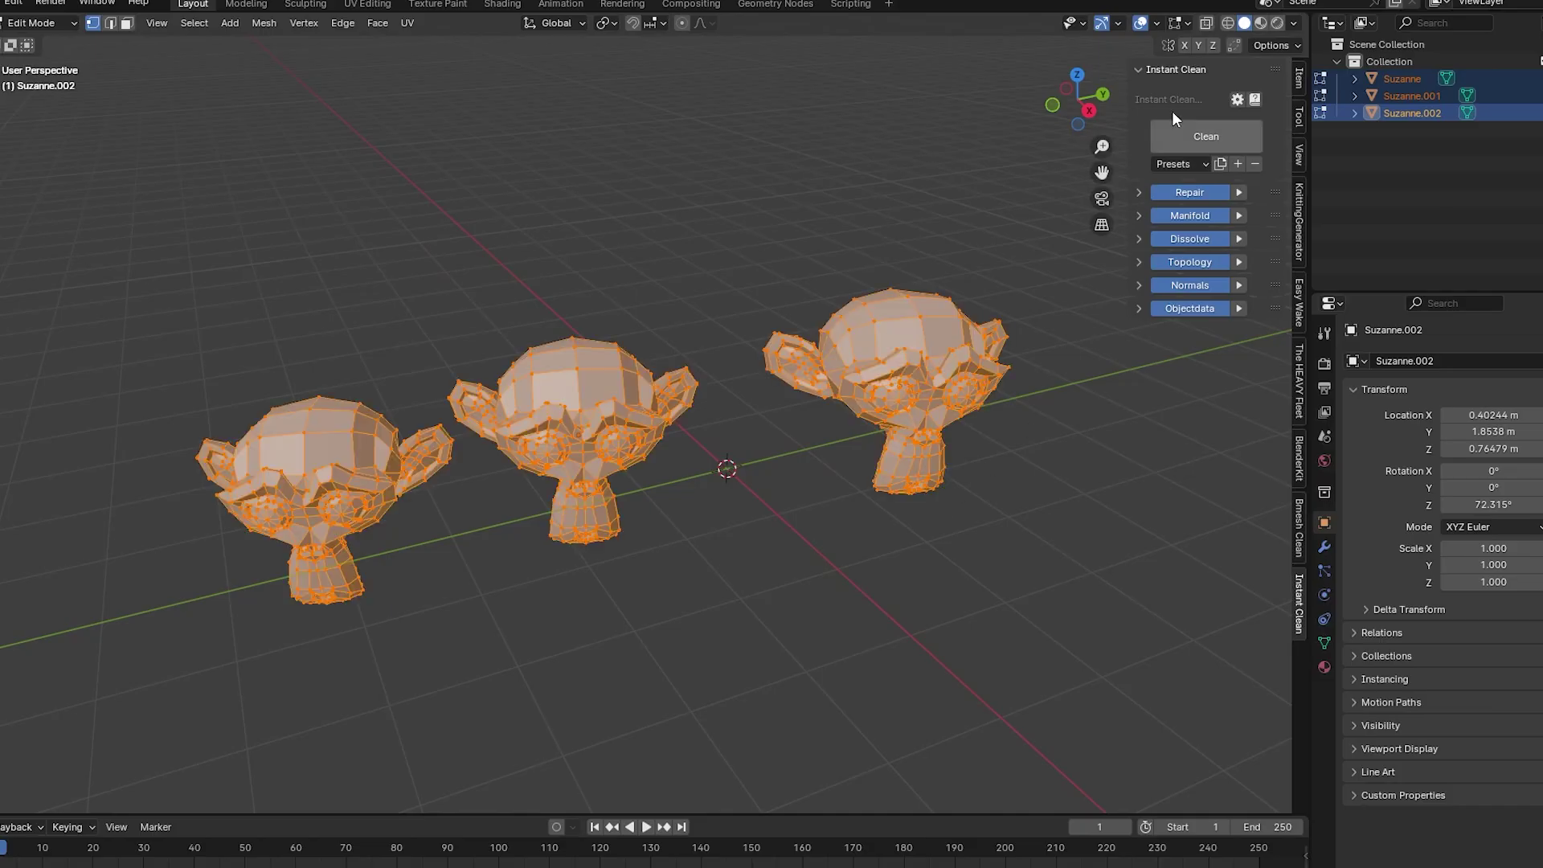
{"action": "left_click", "coordinate": [1191, 139]}
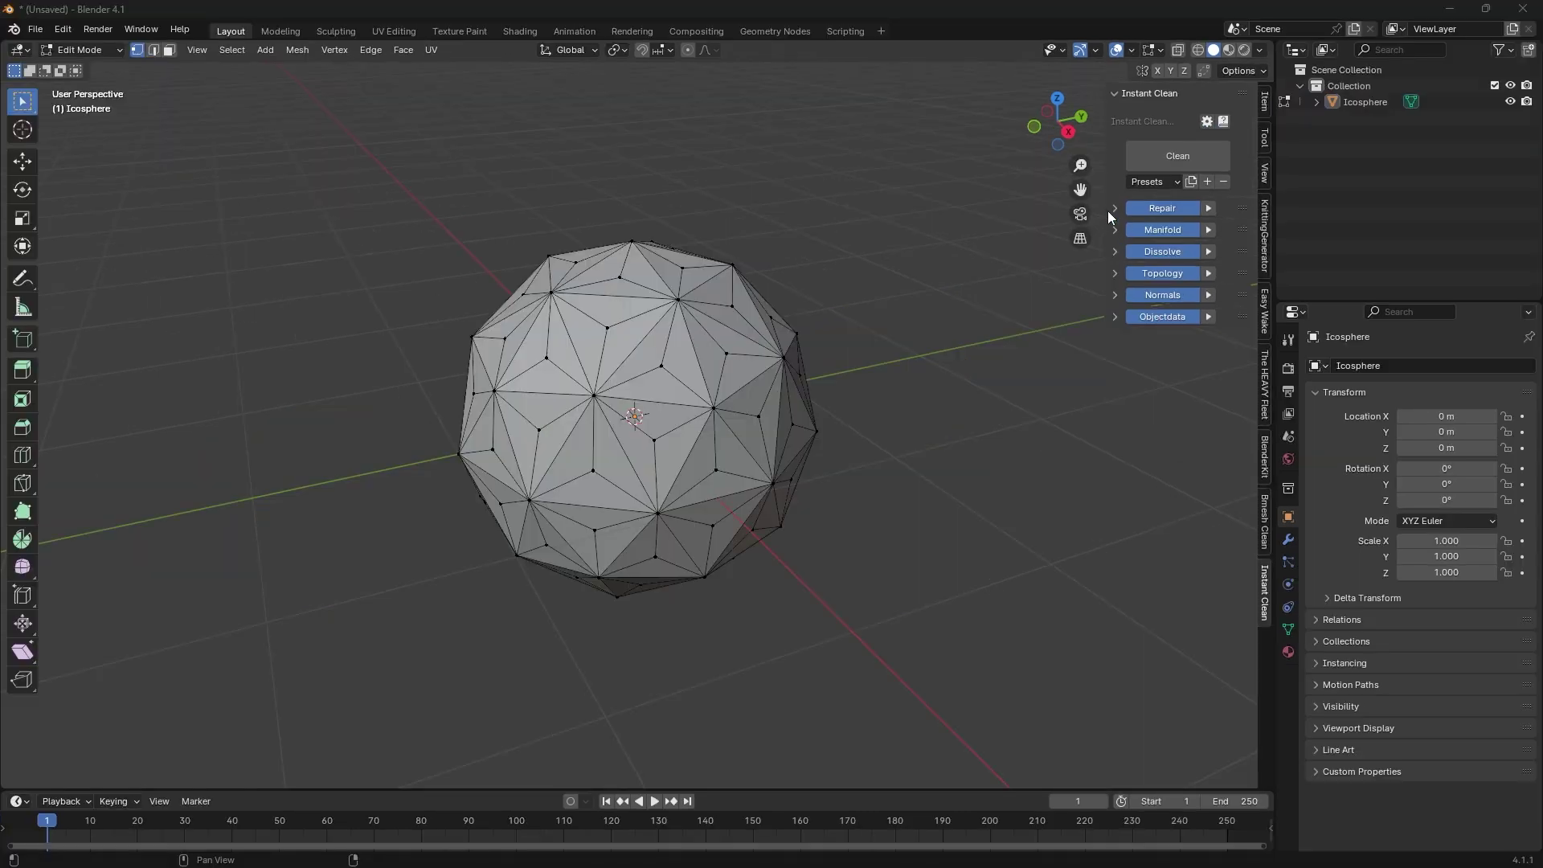
- Expand the Repair, Manifold, Dissolve, Topology and Normals subpanels to review their settings
{"action": "left_click", "coordinate": [1114, 209]}
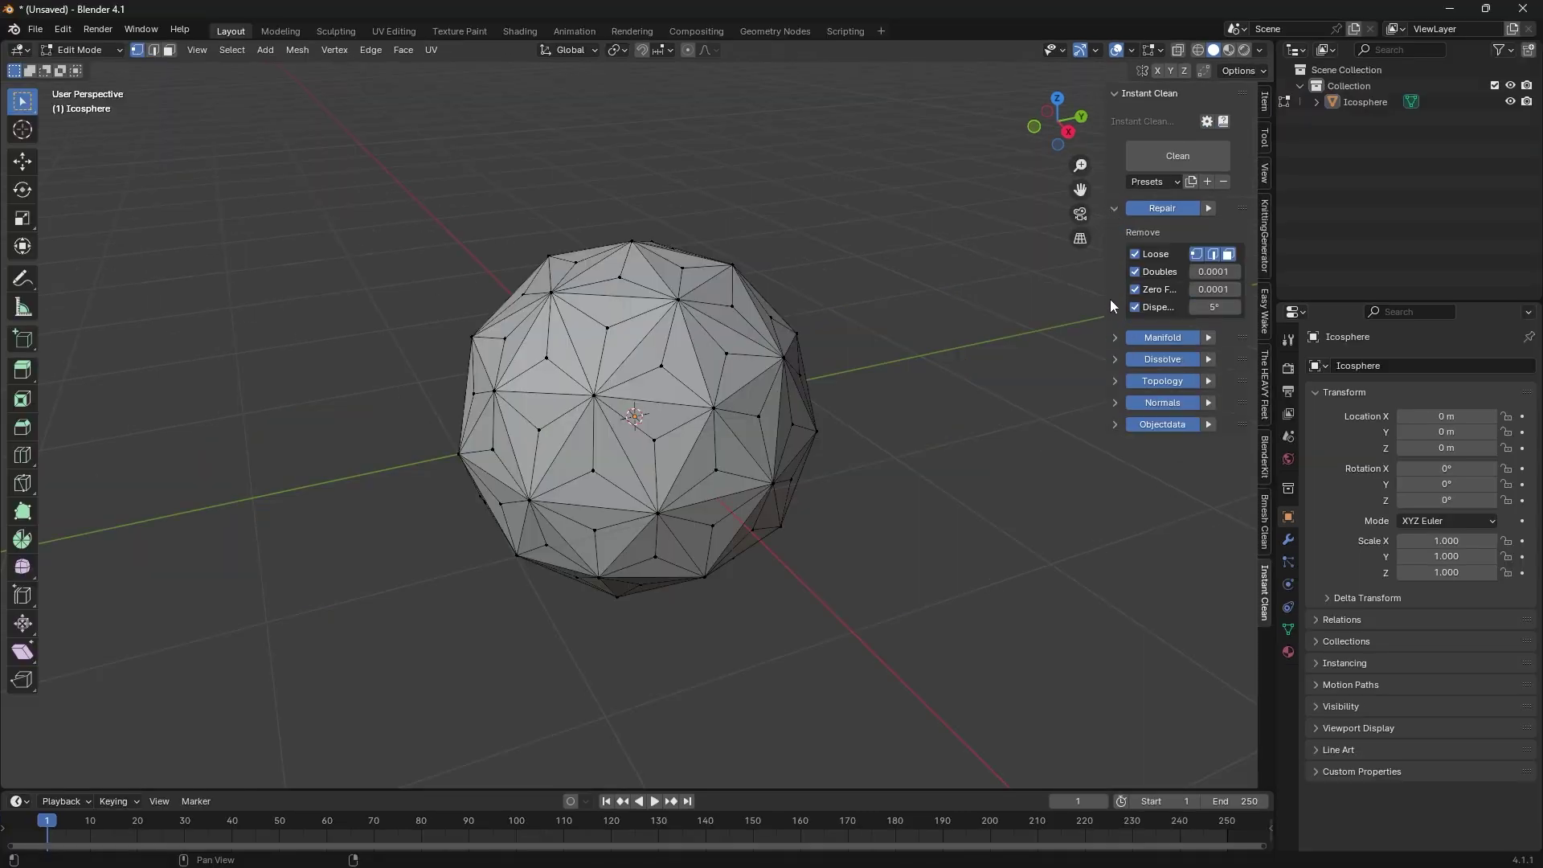
{"action": "left_click", "coordinate": [1116, 339]}
{"action": "left_click", "coordinate": [1118, 578]}
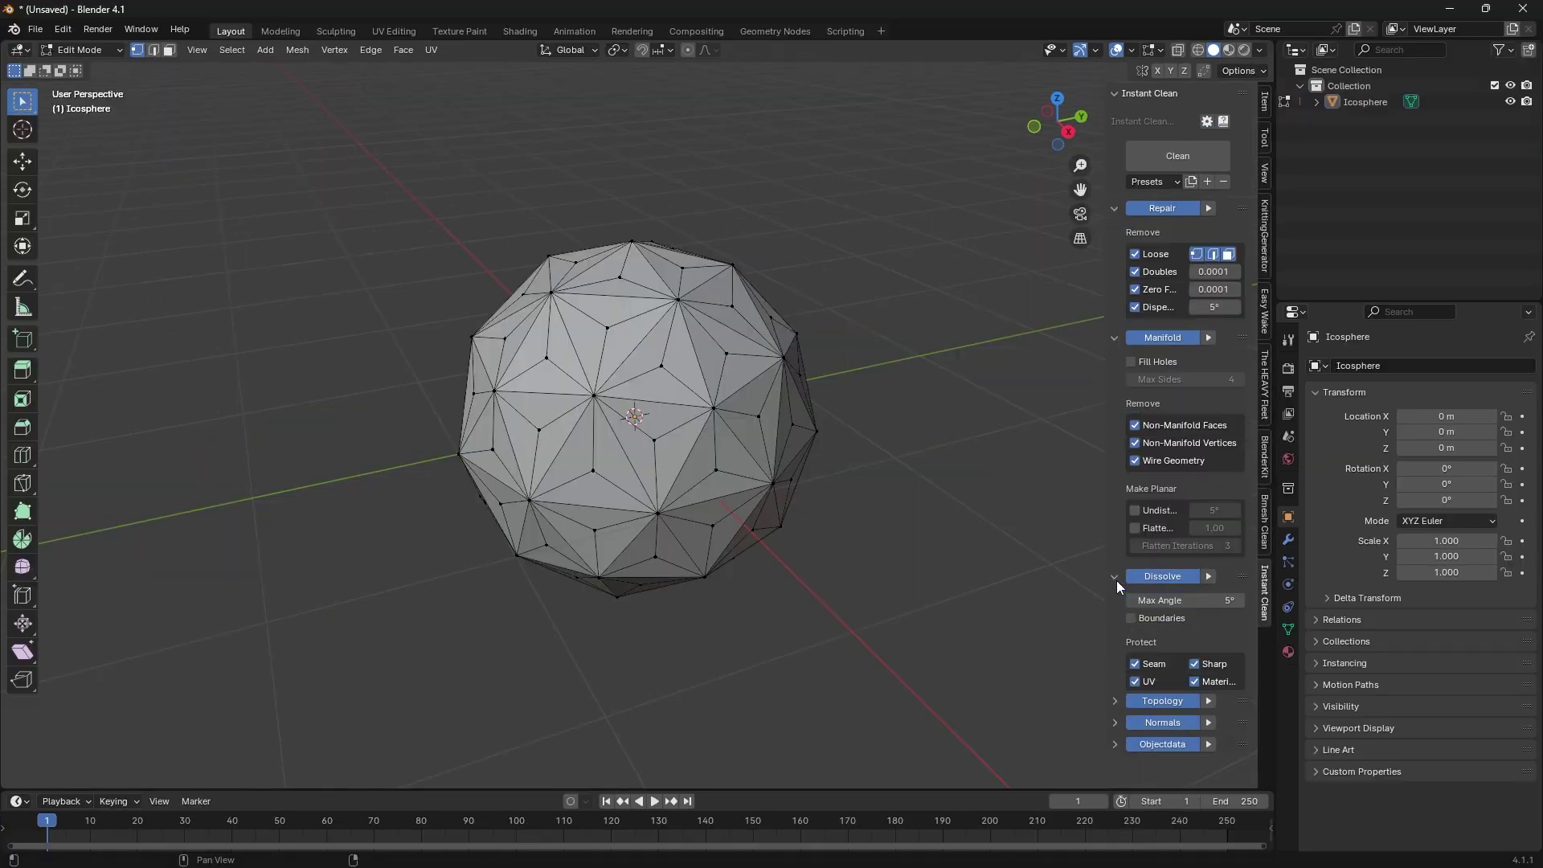
{"action": "left_click", "coordinate": [1116, 713]}
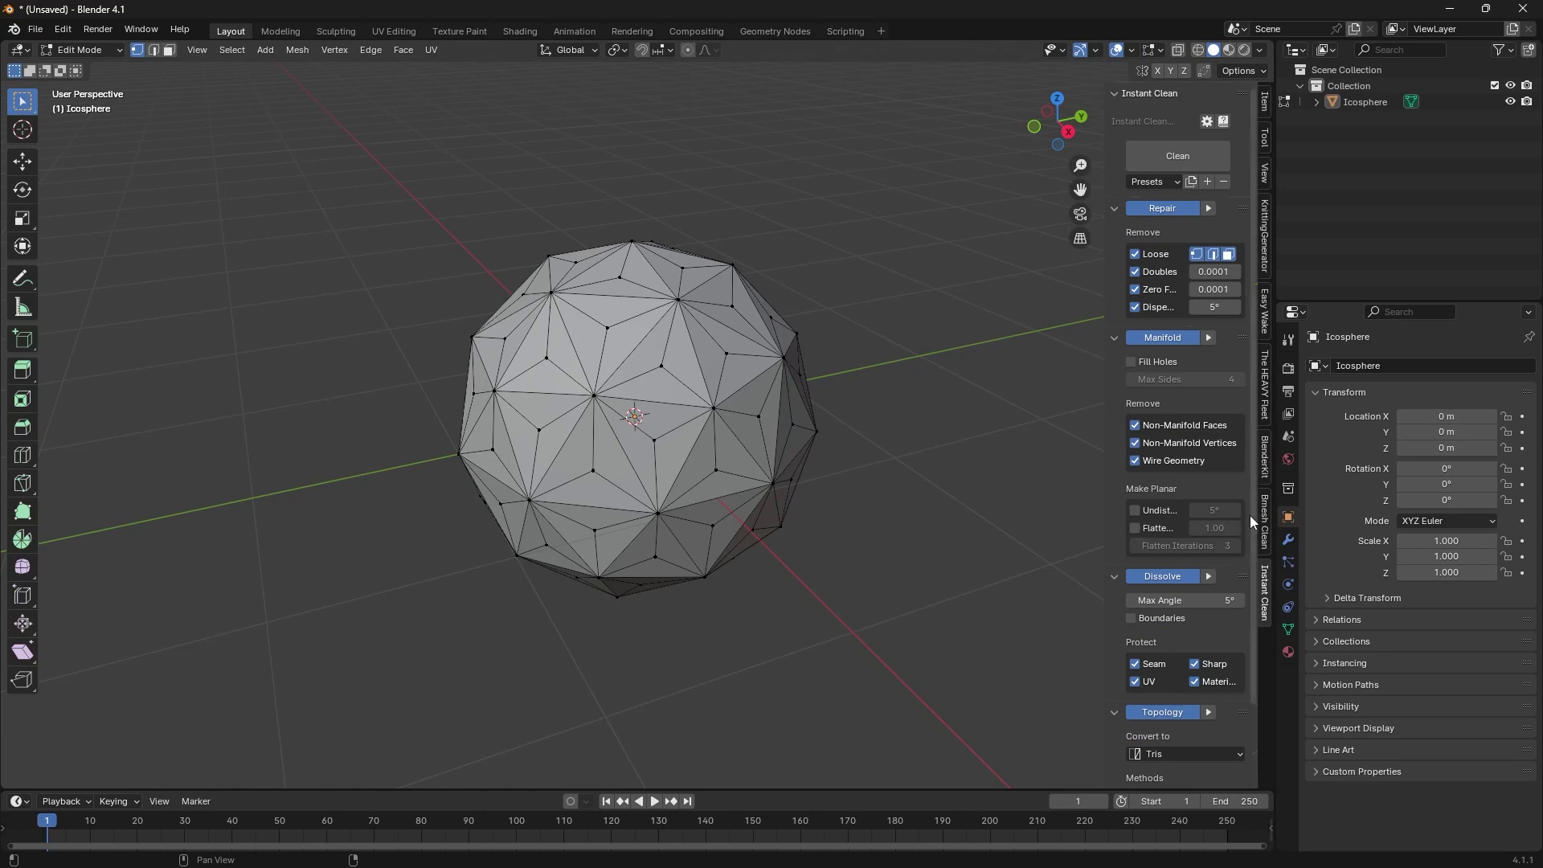
{"action": "scroll", "coordinate": [1254, 515], "scroll_direction": "down", "scroll_amount": 3}
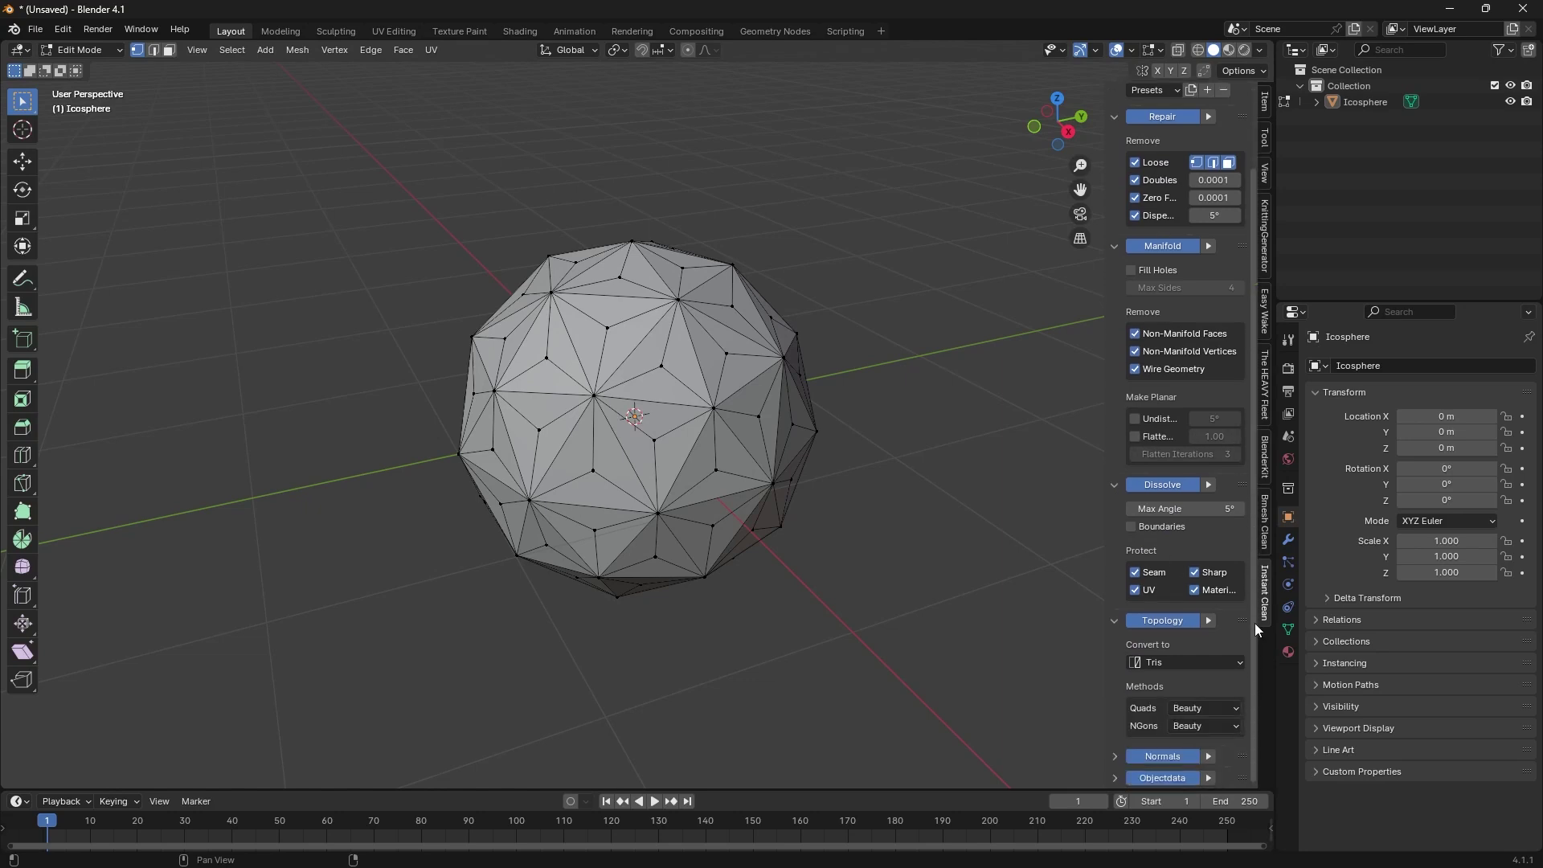
{"action": "left_click", "coordinate": [1116, 756]}
{"action": "scroll", "coordinate": [1257, 656], "scroll_direction": "down", "scroll_amount": 5}
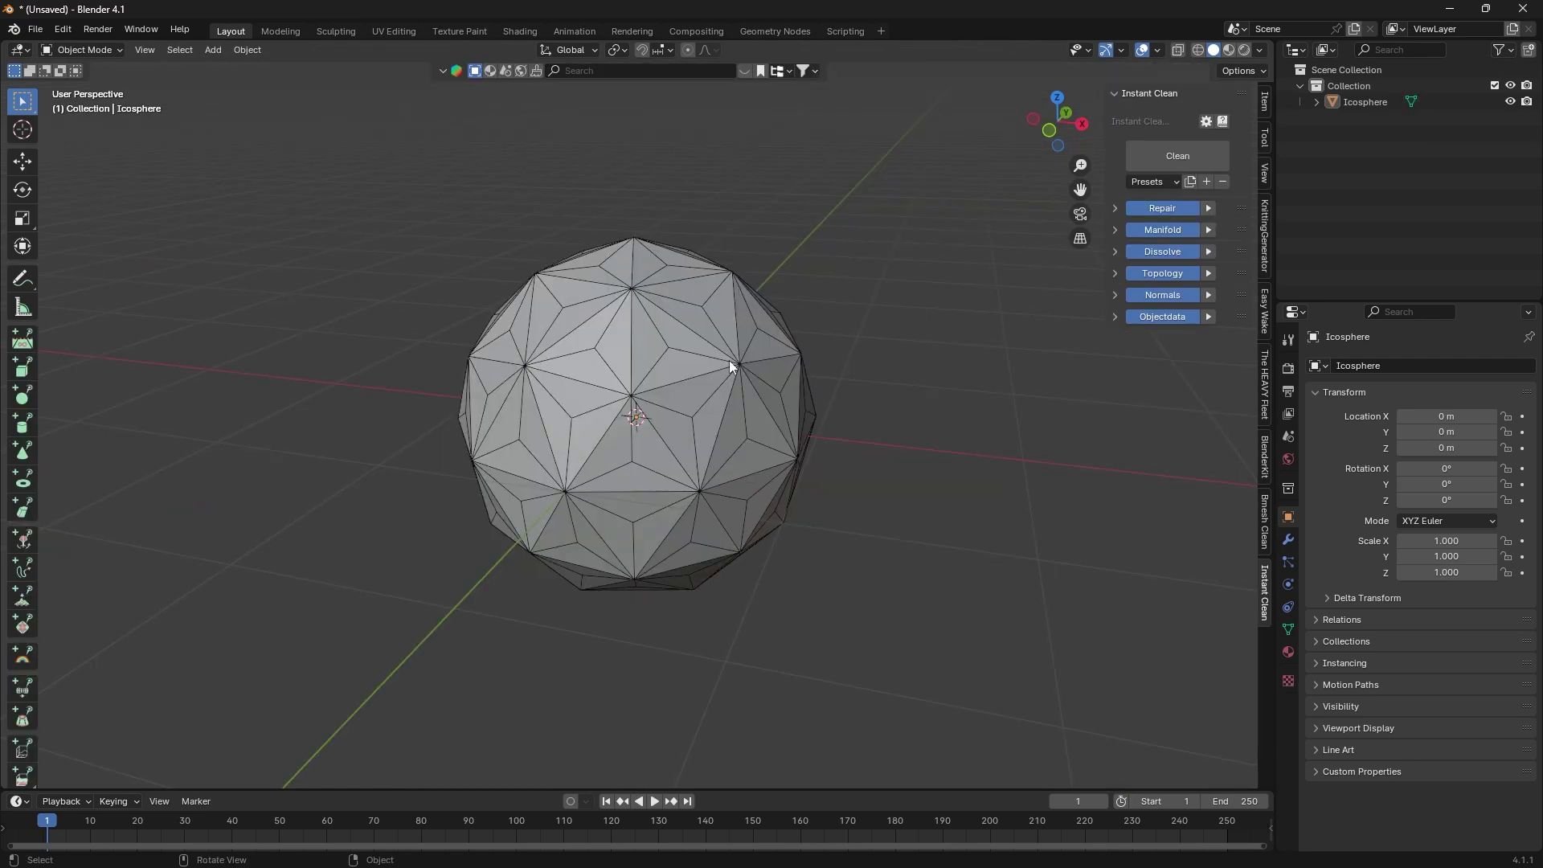
- Select the icosphere and clean it, removing 160 triangles
{"action": "left_click", "coordinate": [730, 360]}
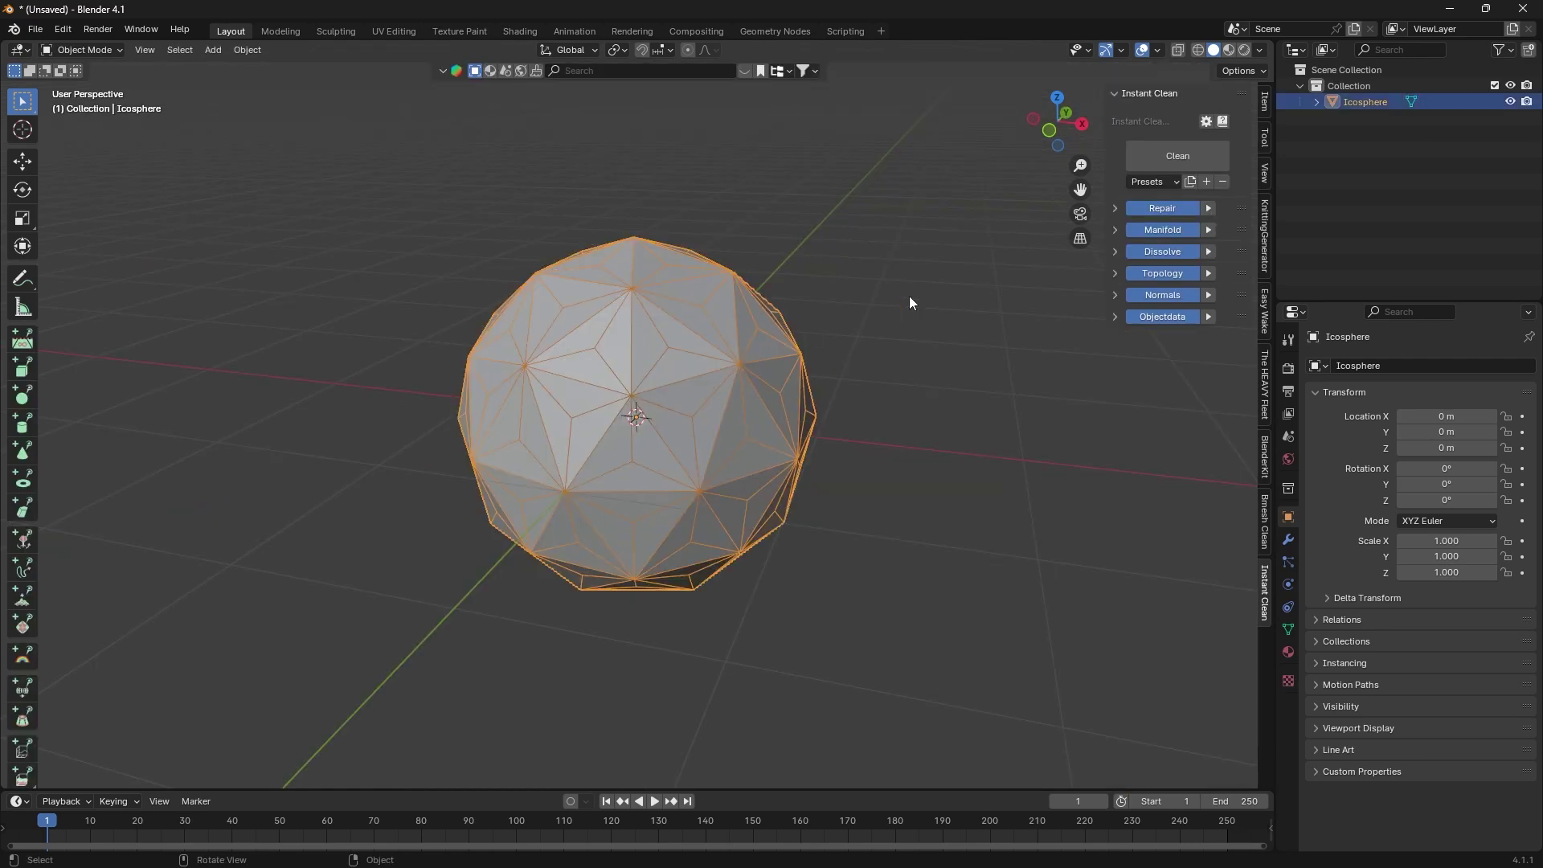
{"action": "left_click", "coordinate": [1161, 157]}
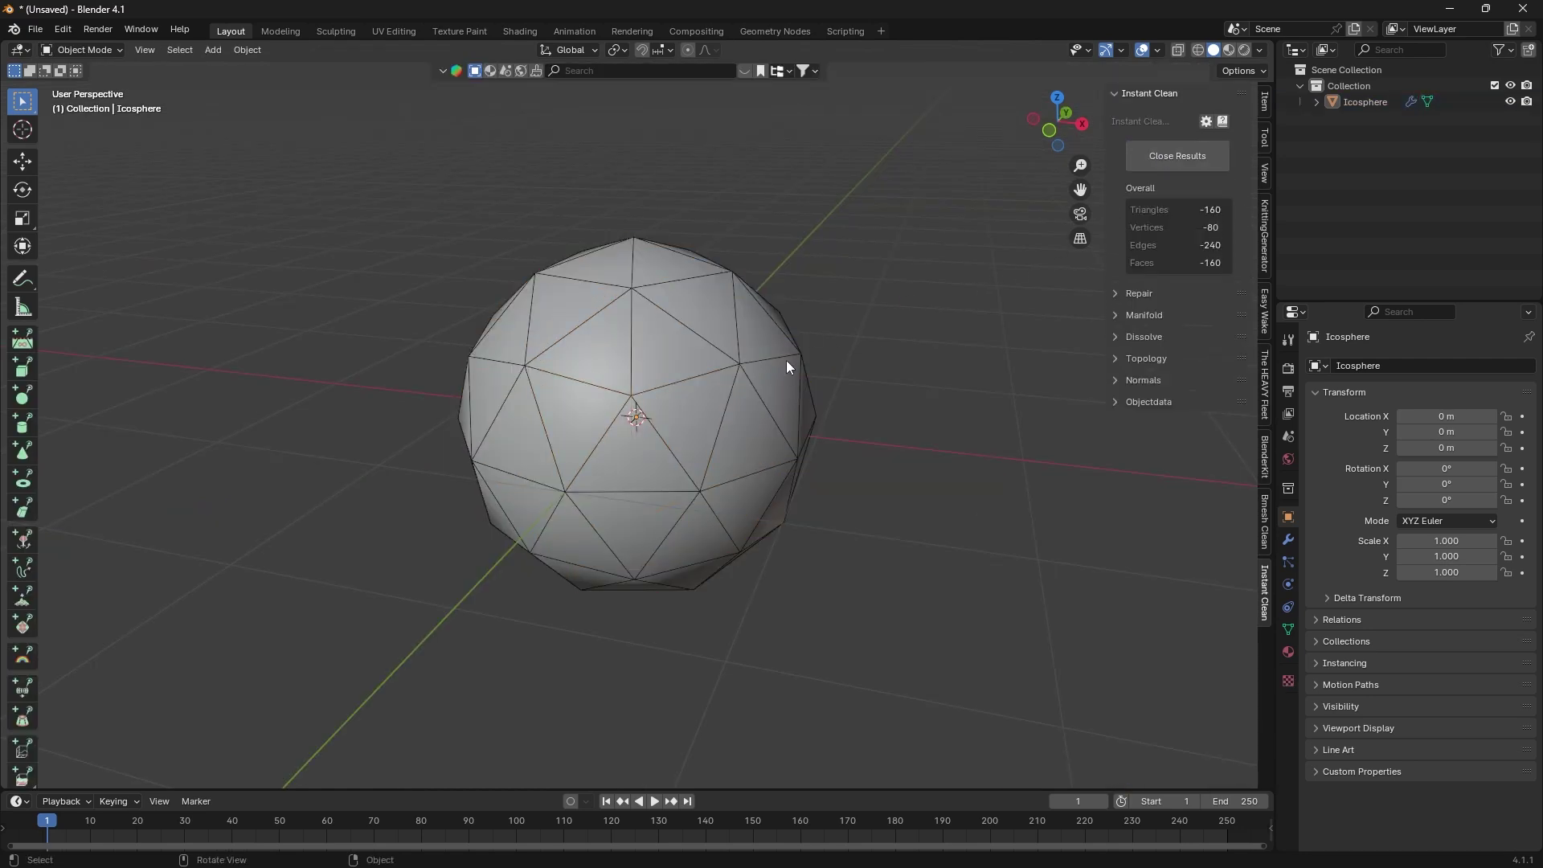
{"action": "mouse_move", "coordinate": [787, 364]}
{"action": "middle_mouse_down"}
{"action": "mouse_move", "coordinate": [892, 372]}
{"action": "mouse_move", "coordinate": [833, 327]}
{"action": "mouse_move", "coordinate": [741, 354]}
{"action": "mouse_move", "coordinate": [779, 375]}
{"action": "middle_mouse_up"}
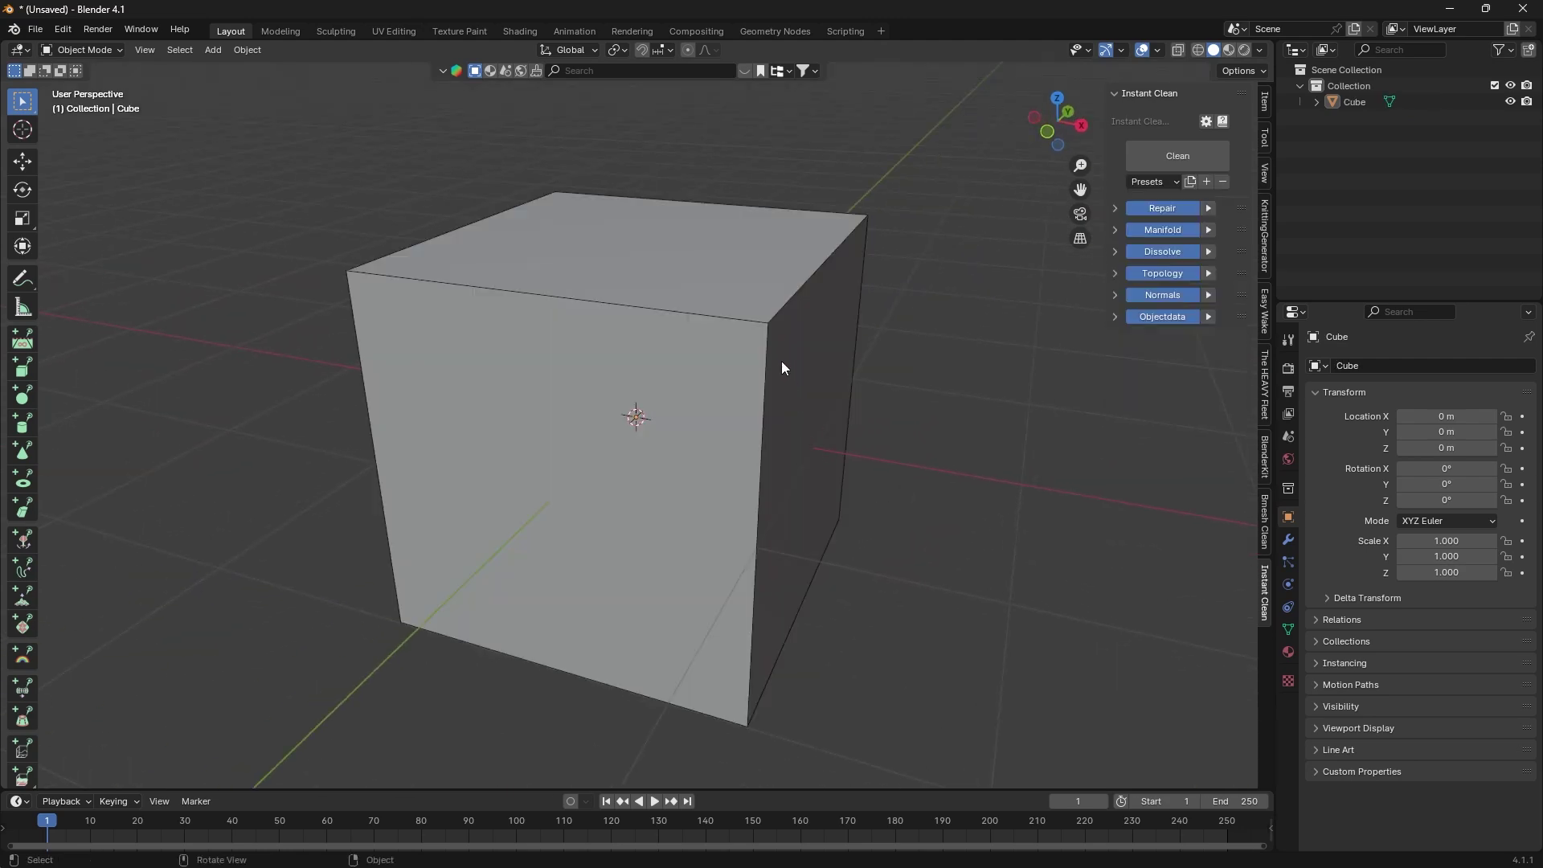
- Clean the cube with Instant Clean in object mode and again in edit mode
{"action": "left_click", "coordinate": [782, 361]}
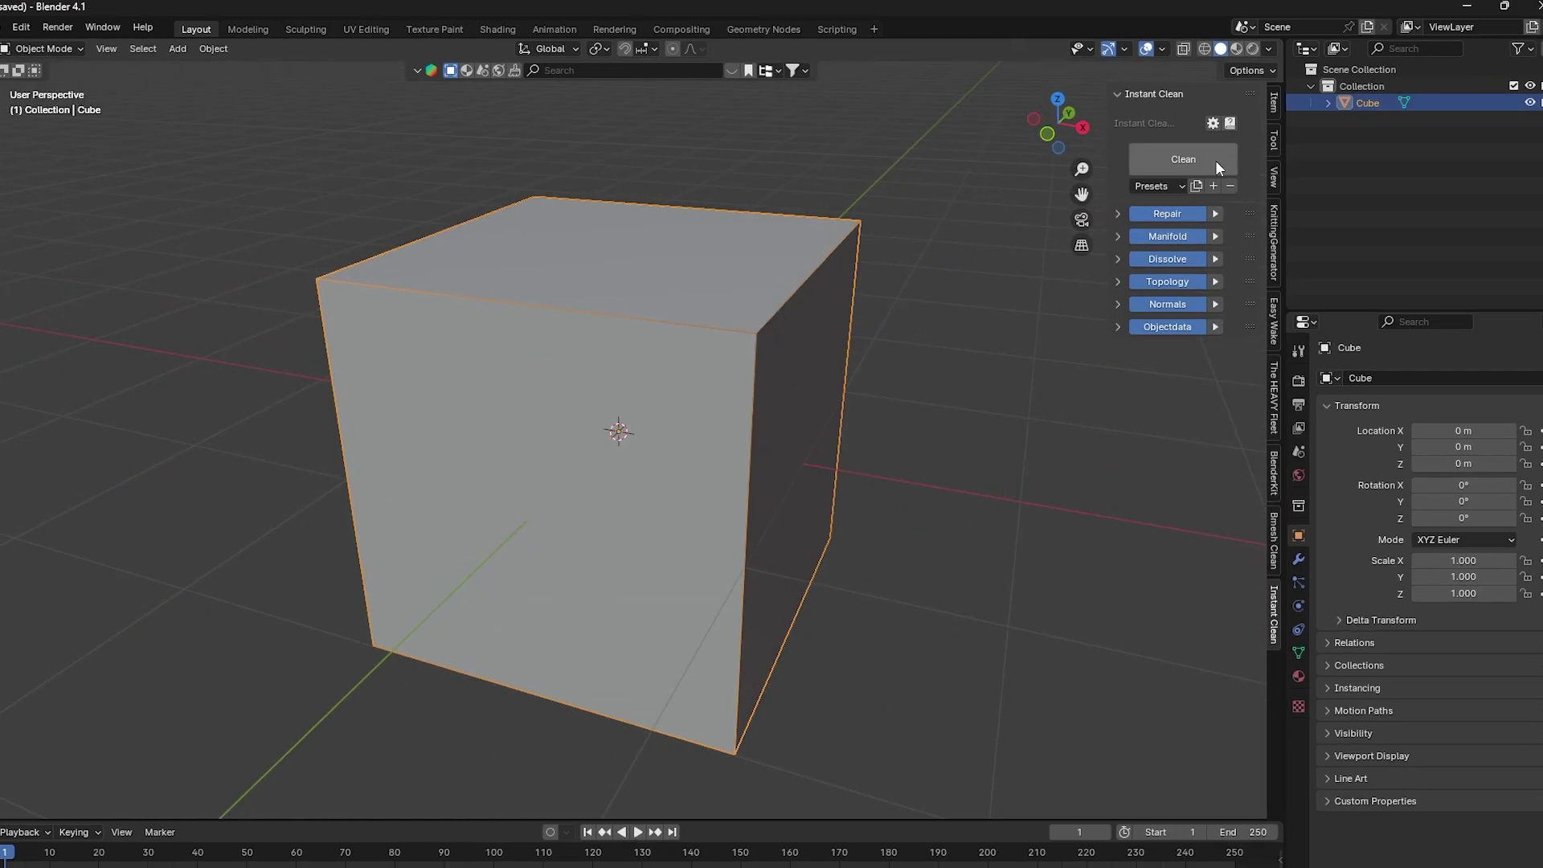
{"action": "left_click", "coordinate": [1215, 161]}
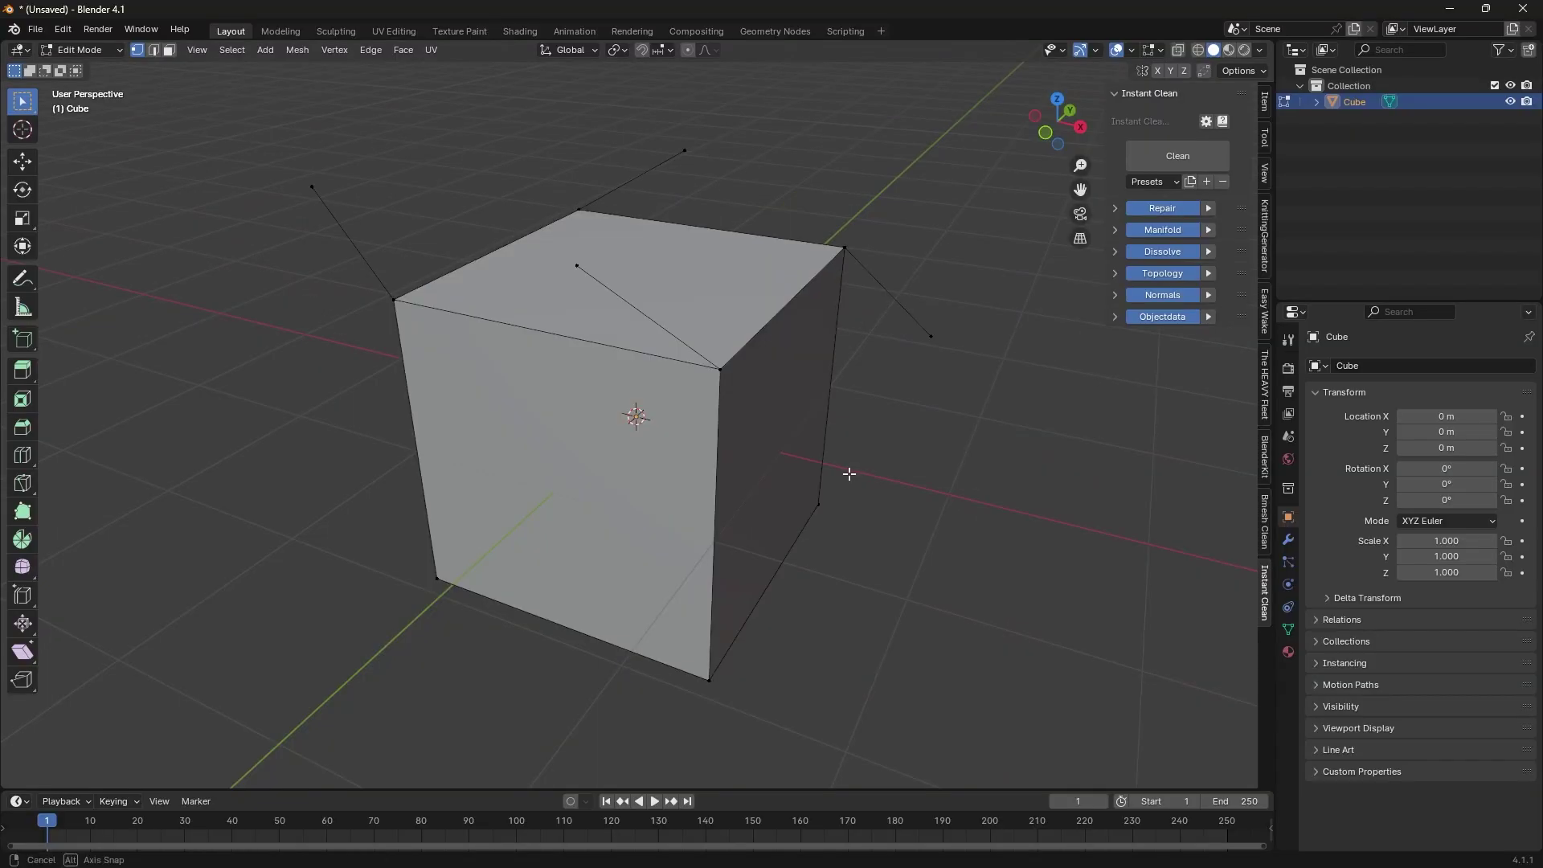
{"action": "middle_click_drag", "start_coordinate": [850, 475], "coordinate": [901, 434]}
{"action": "key", "text": "a"}
{"action": "left_click", "coordinate": [1166, 161]}
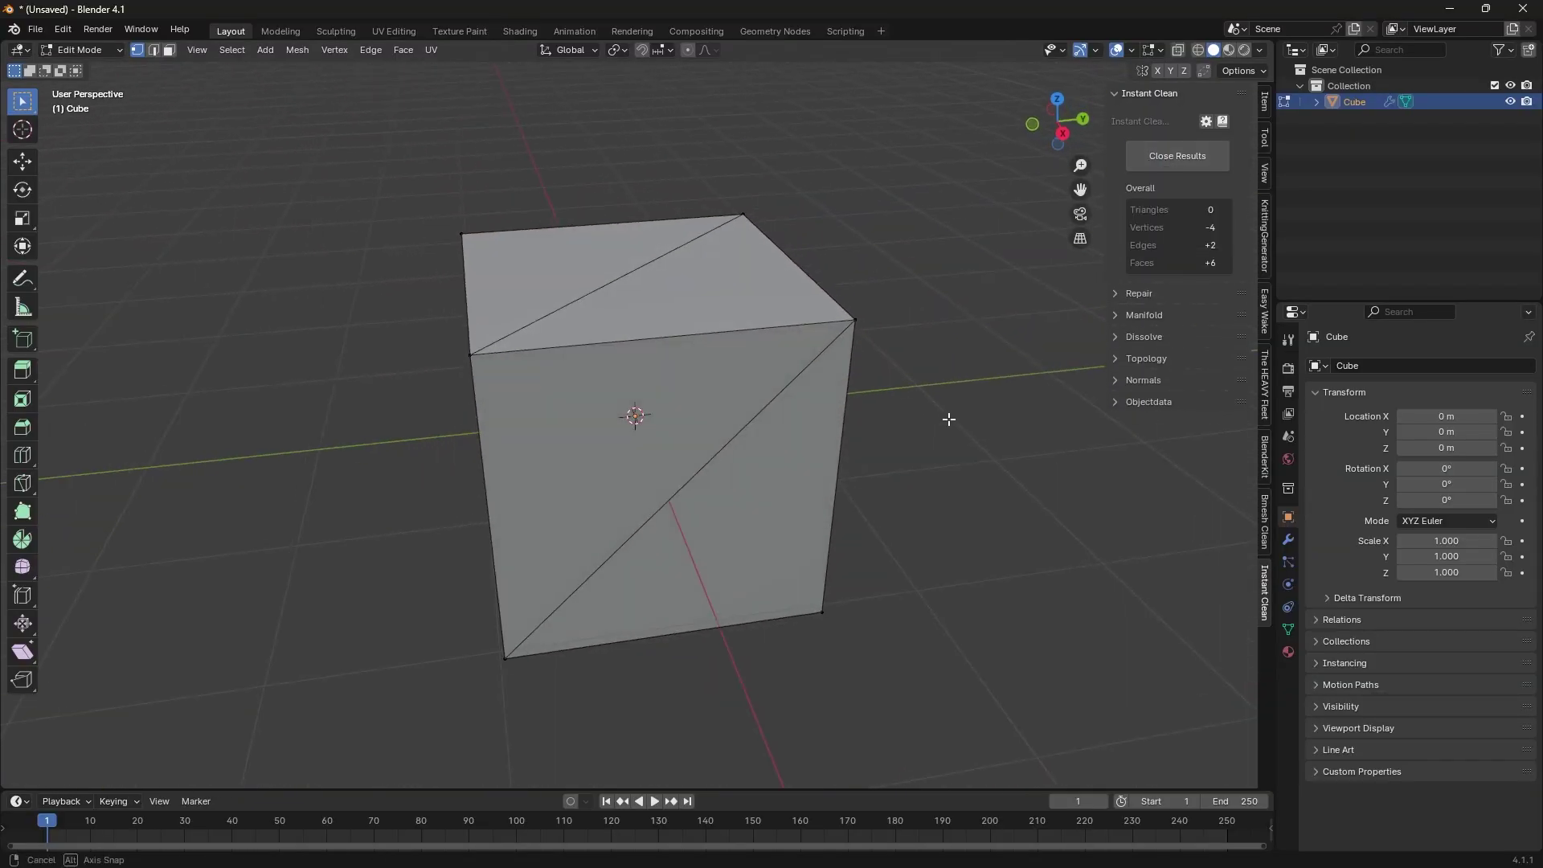
- Undo, then dissolve the subdivided cube's faces with Sharp and Material protection turned off
{"action": "key", "text": "ctrl+z"}
{"action": "left_click", "coordinate": [1115, 252]}
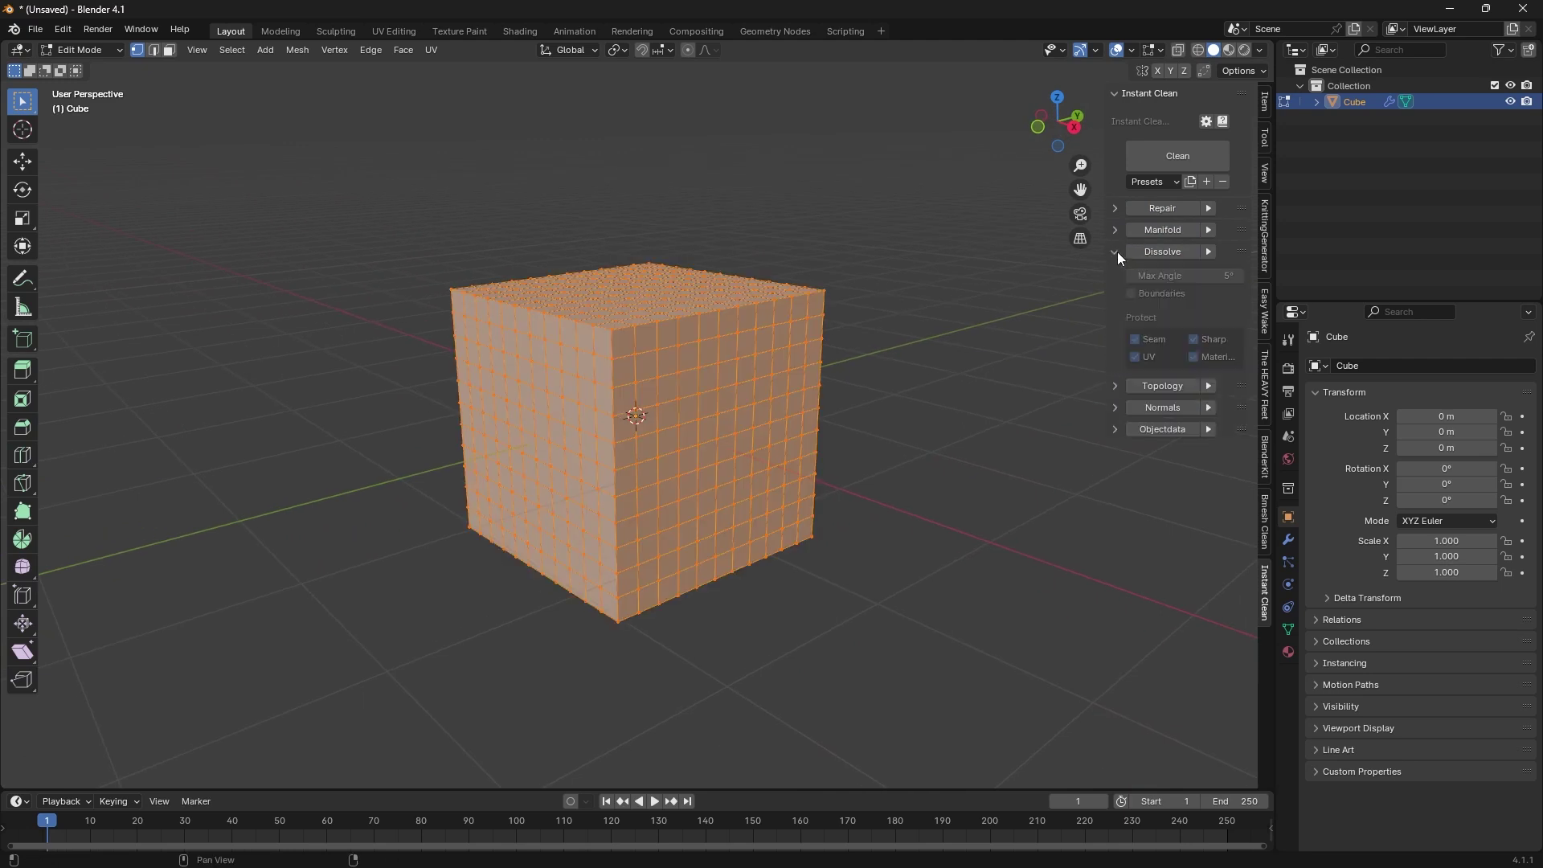
{"action": "left_click", "coordinate": [1151, 251]}
{"action": "left_click", "coordinate": [1194, 356]}
{"action": "left_click", "coordinate": [1193, 339]}
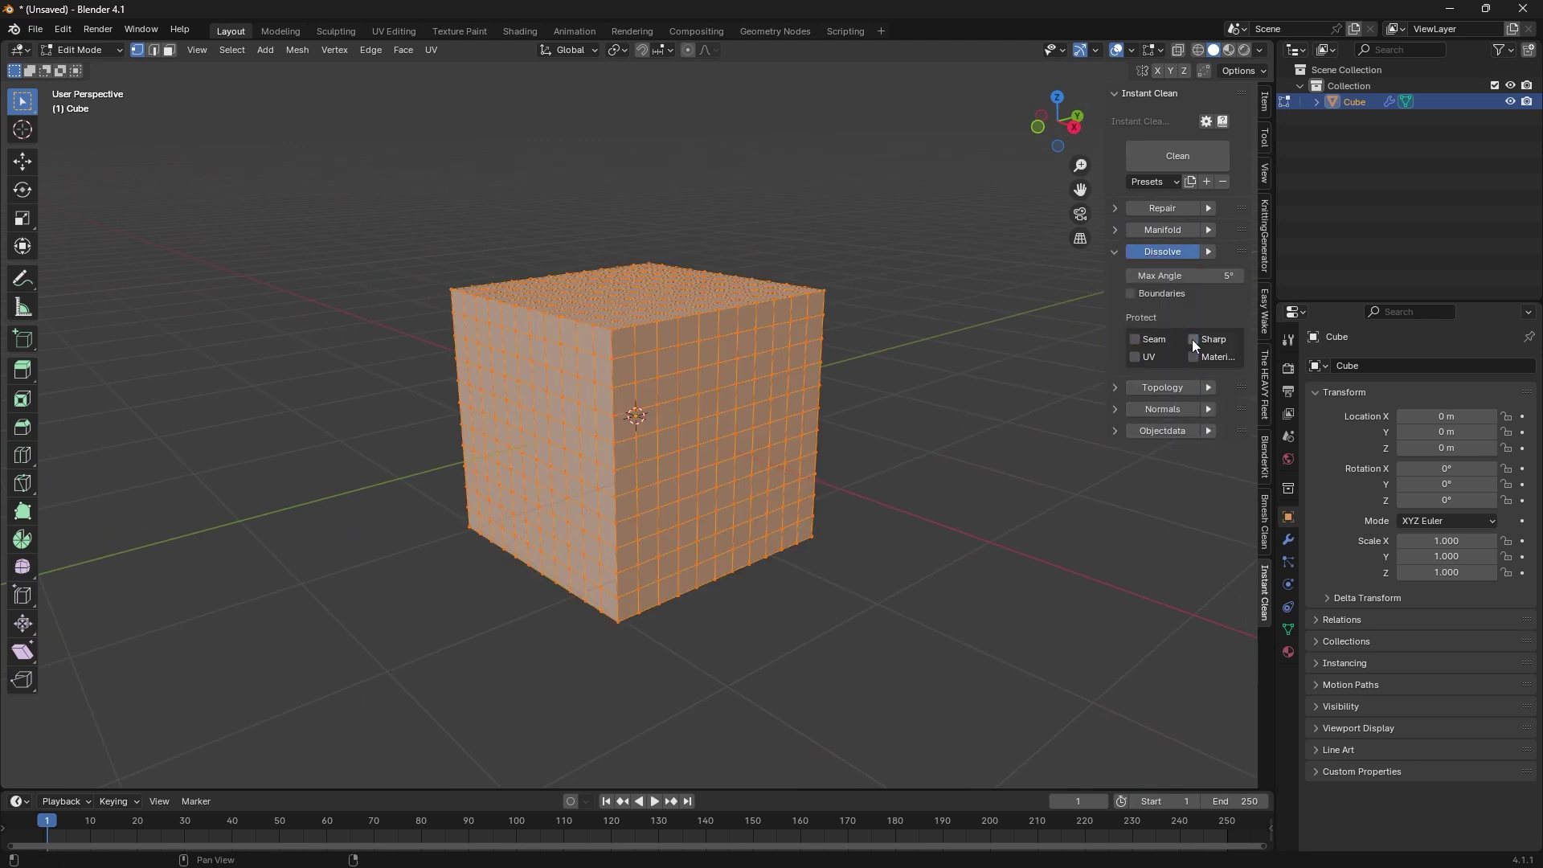
{"action": "left_click", "coordinate": [1208, 252]}
{"action": "middle_click_drag", "start_coordinate": [796, 427], "coordinate": [862, 424]}
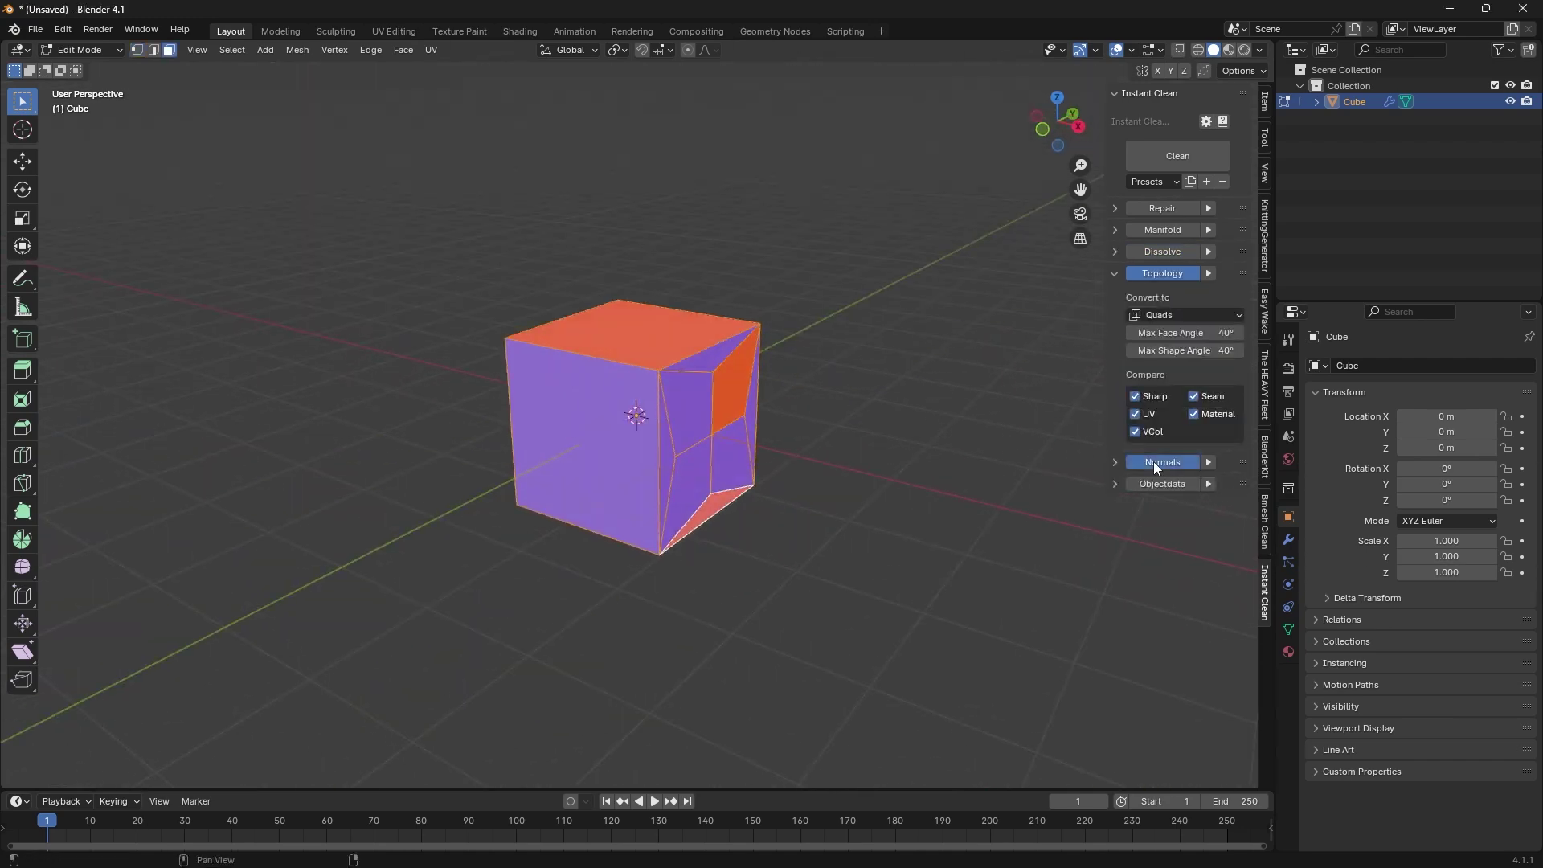
- Run only the normals fix on the cube, then clean the red cube to merge its materials
{"action": "left_click", "coordinate": [1208, 461]}
{"action": "scroll", "coordinate": [852, 451], "scroll_direction": "down", "scroll_amount": 2}
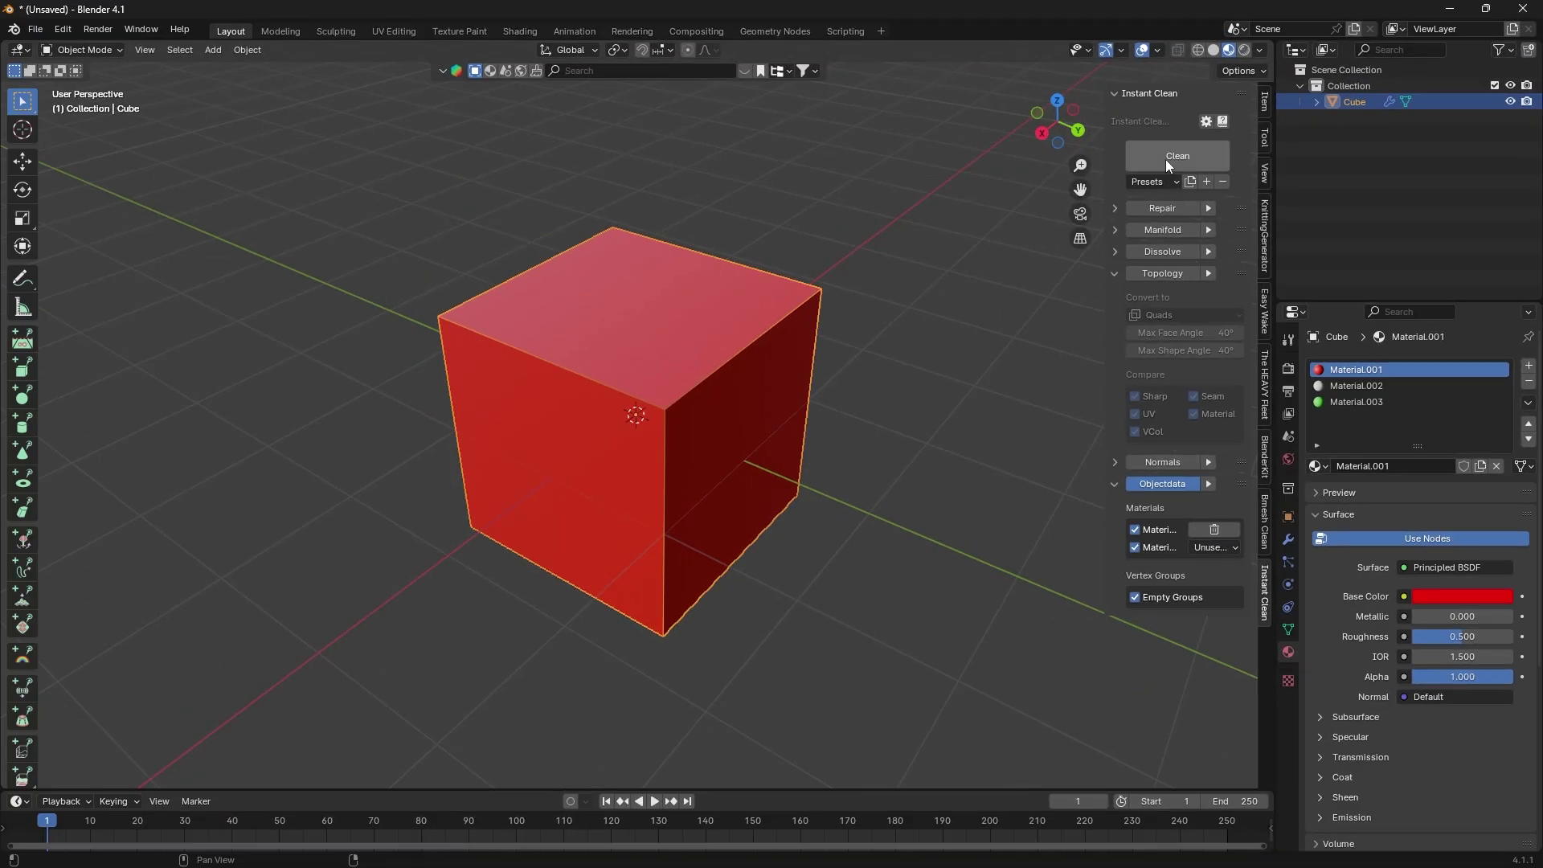
{"action": "left_click", "coordinate": [1168, 163]}
{"action": "middle_click_drag", "start_coordinate": [836, 421], "coordinate": [631, 423]}
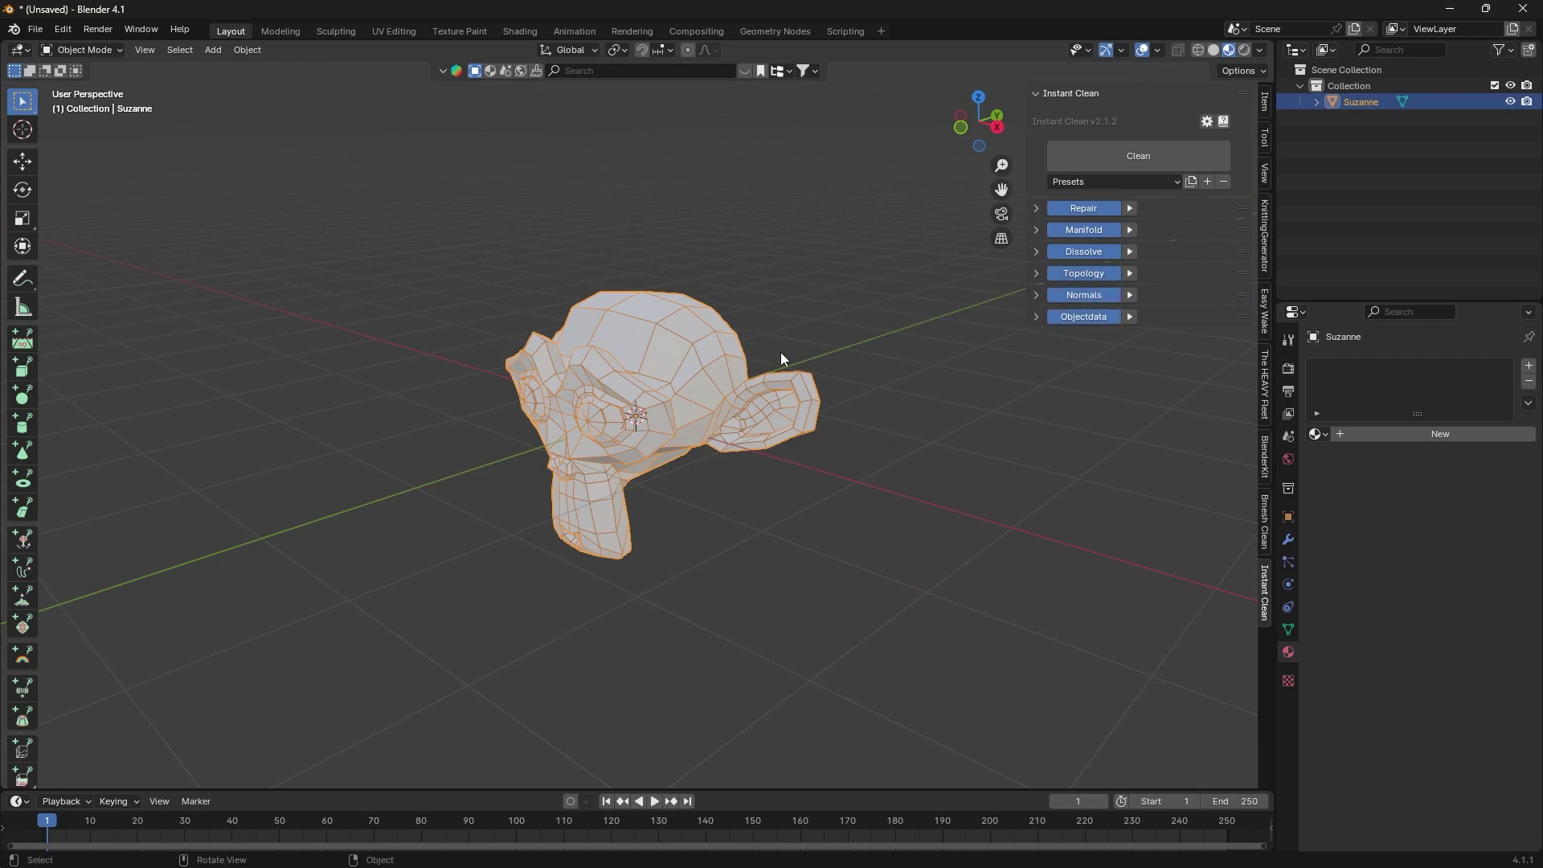
- Clean the Suzanne mesh with Instant Clean from a front view
{"action": "middle_click_drag", "start_coordinate": [779, 352], "coordinate": [885, 363]}
{"action": "left_click", "coordinate": [1120, 161]}
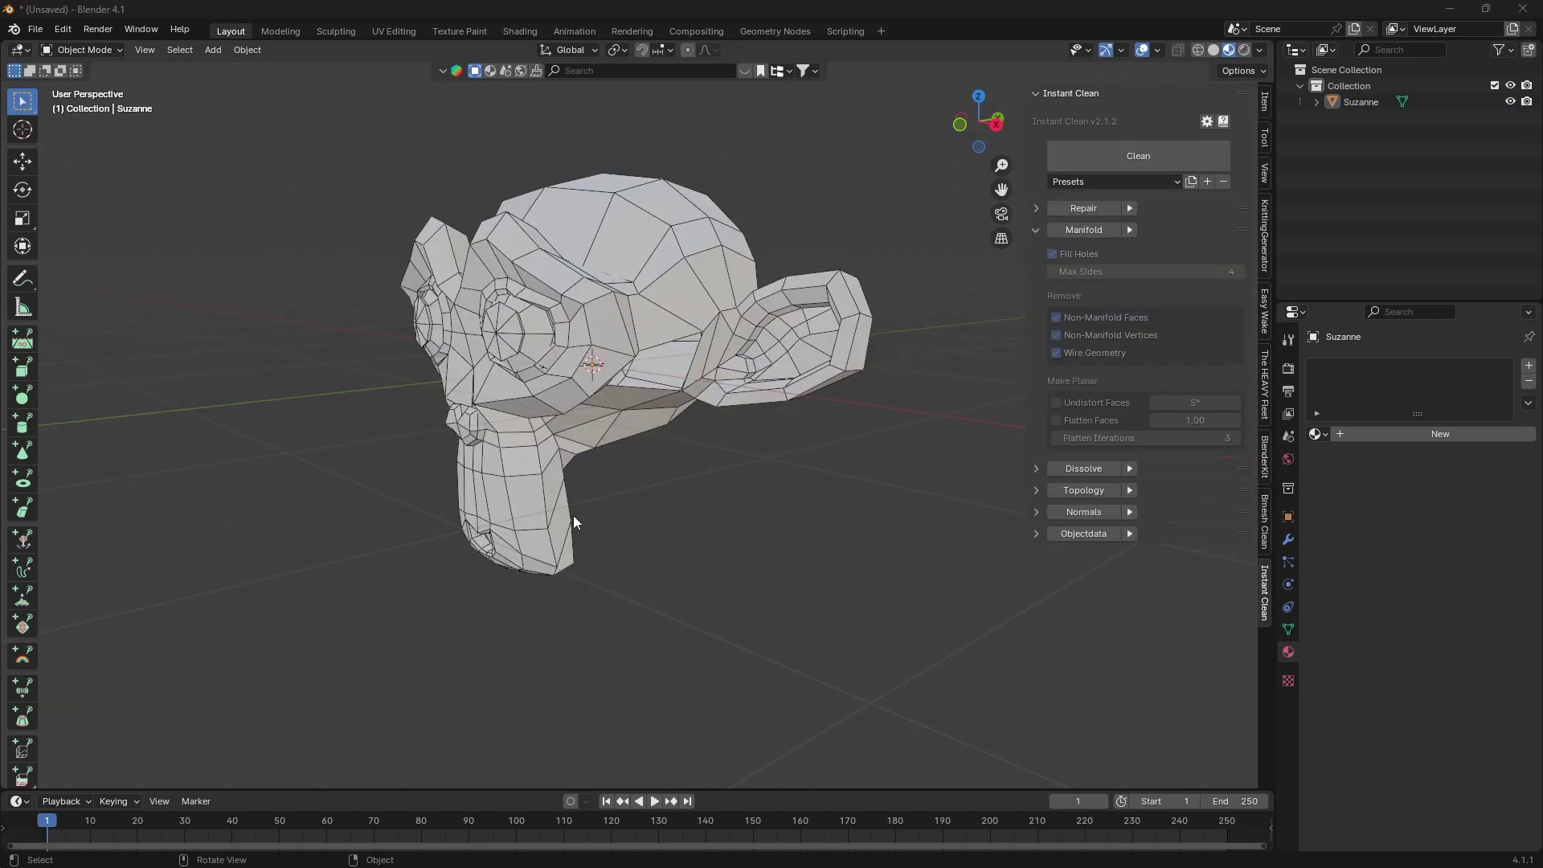
{"action": "scroll", "coordinate": [574, 521], "scroll_direction": "down", "scroll_amount": 4}
{"action": "middle_click_drag", "start_coordinate": [506, 483], "coordinate": [586, 446]}
- Enable Manifold repair on Suzanne and clean again to fill the hole in the monkey
{"action": "left_click", "coordinate": [591, 452]}
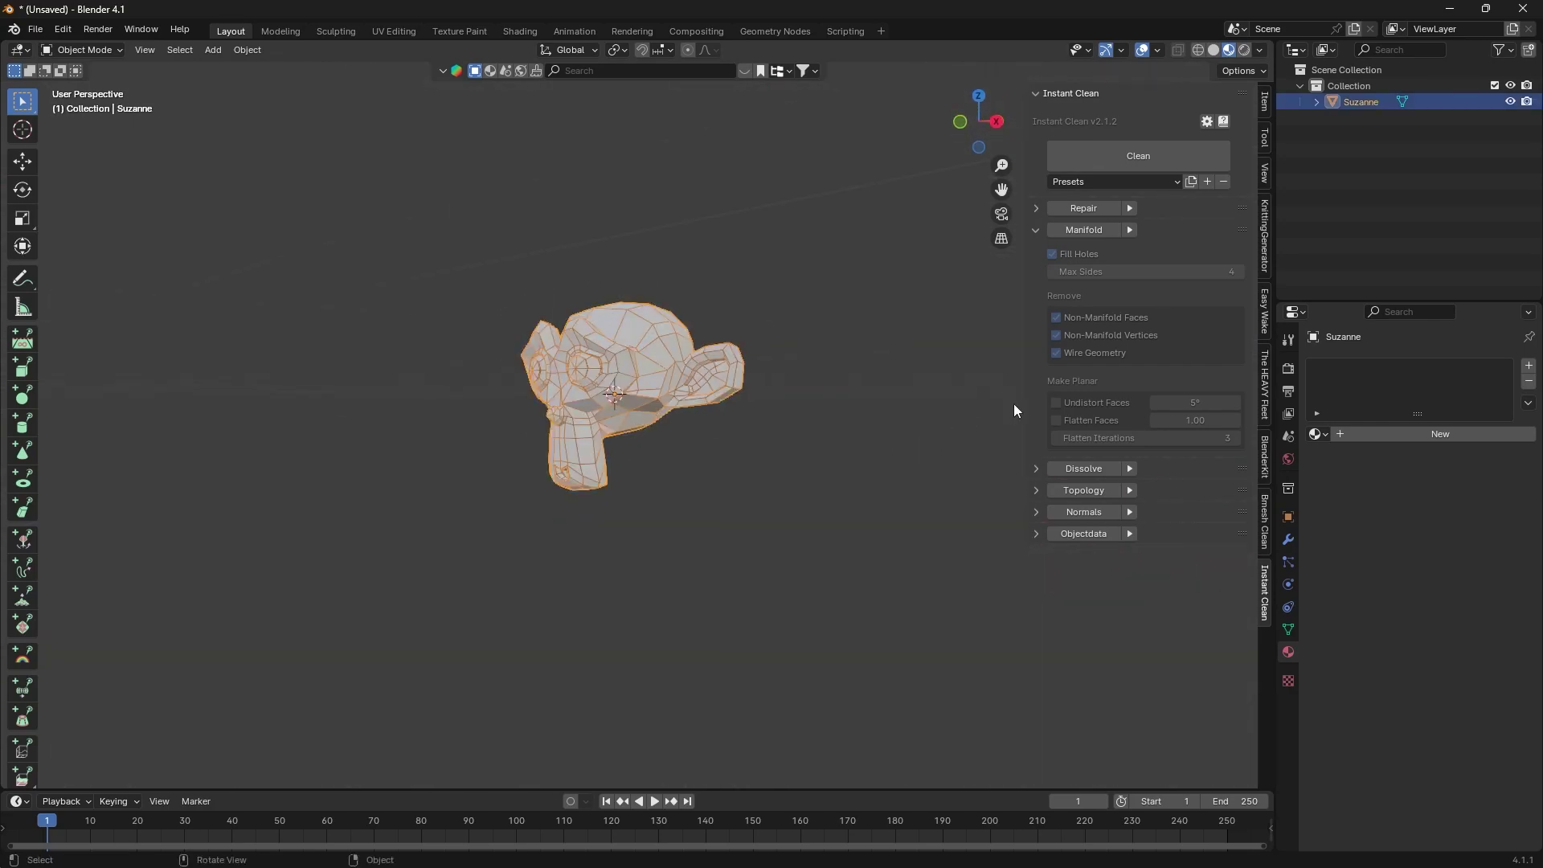
{"action": "left_click", "coordinate": [1080, 234]}
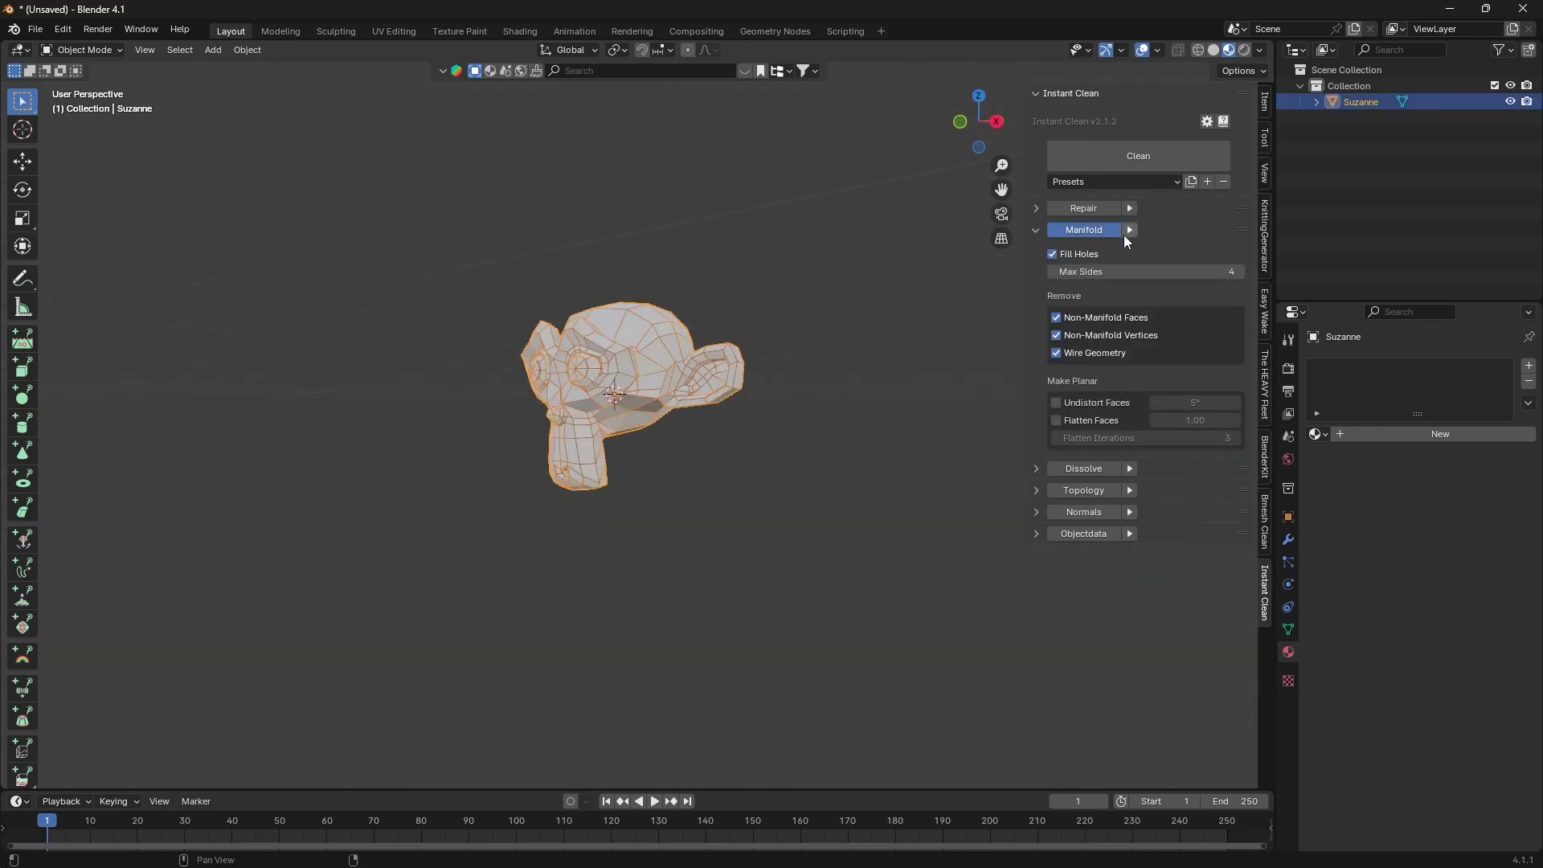
{"action": "left_click", "coordinate": [1130, 231]}
{"action": "left_click", "coordinate": [657, 484]}
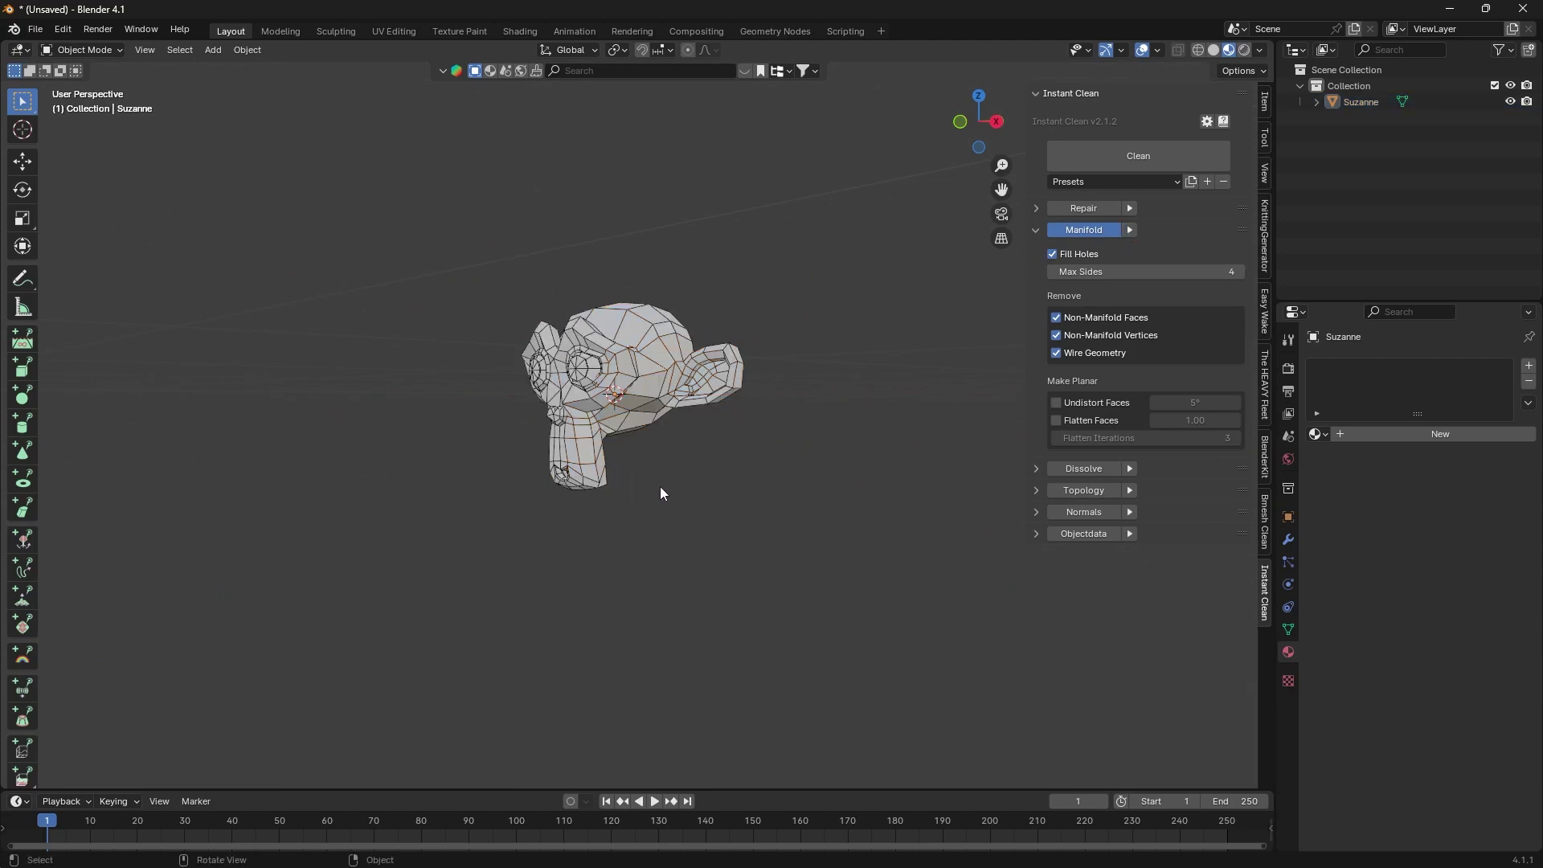
{"action": "middle_click_drag", "start_coordinate": [656, 485], "coordinate": [705, 434]}
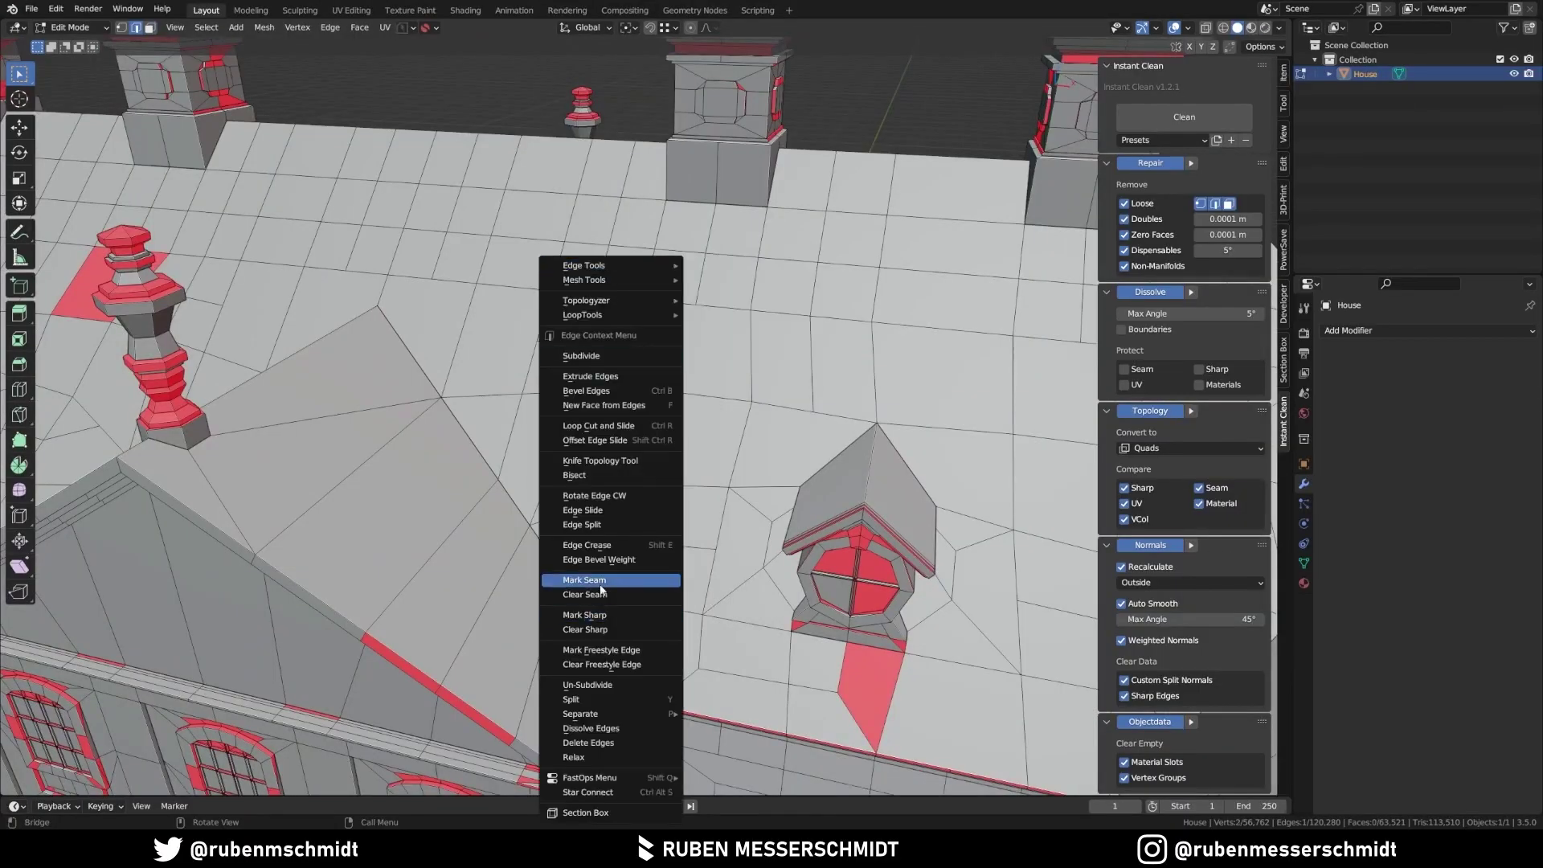
- Select a roof face and run Instant Clean's dissolve on the house mesh
{"action": "left_click", "coordinate": [611, 582]}
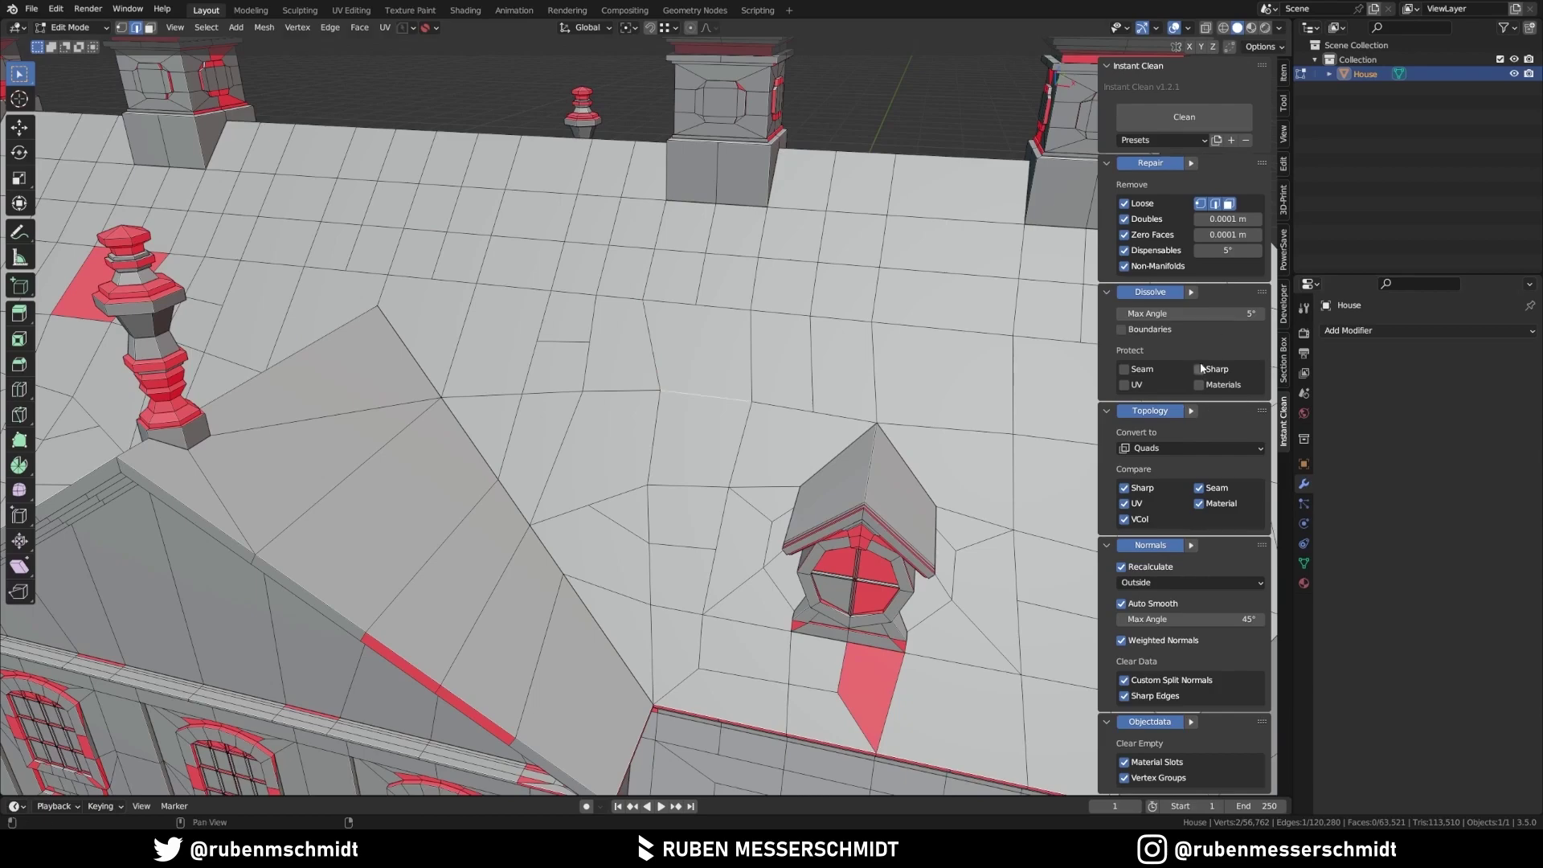
{"action": "left_click", "coordinate": [706, 352]}
{"action": "scroll", "coordinate": [681, 367], "scroll_direction": "up", "scroll_amount": 2}
{"action": "scroll", "coordinate": [750, 451], "scroll_direction": "down", "scroll_amount": 8}
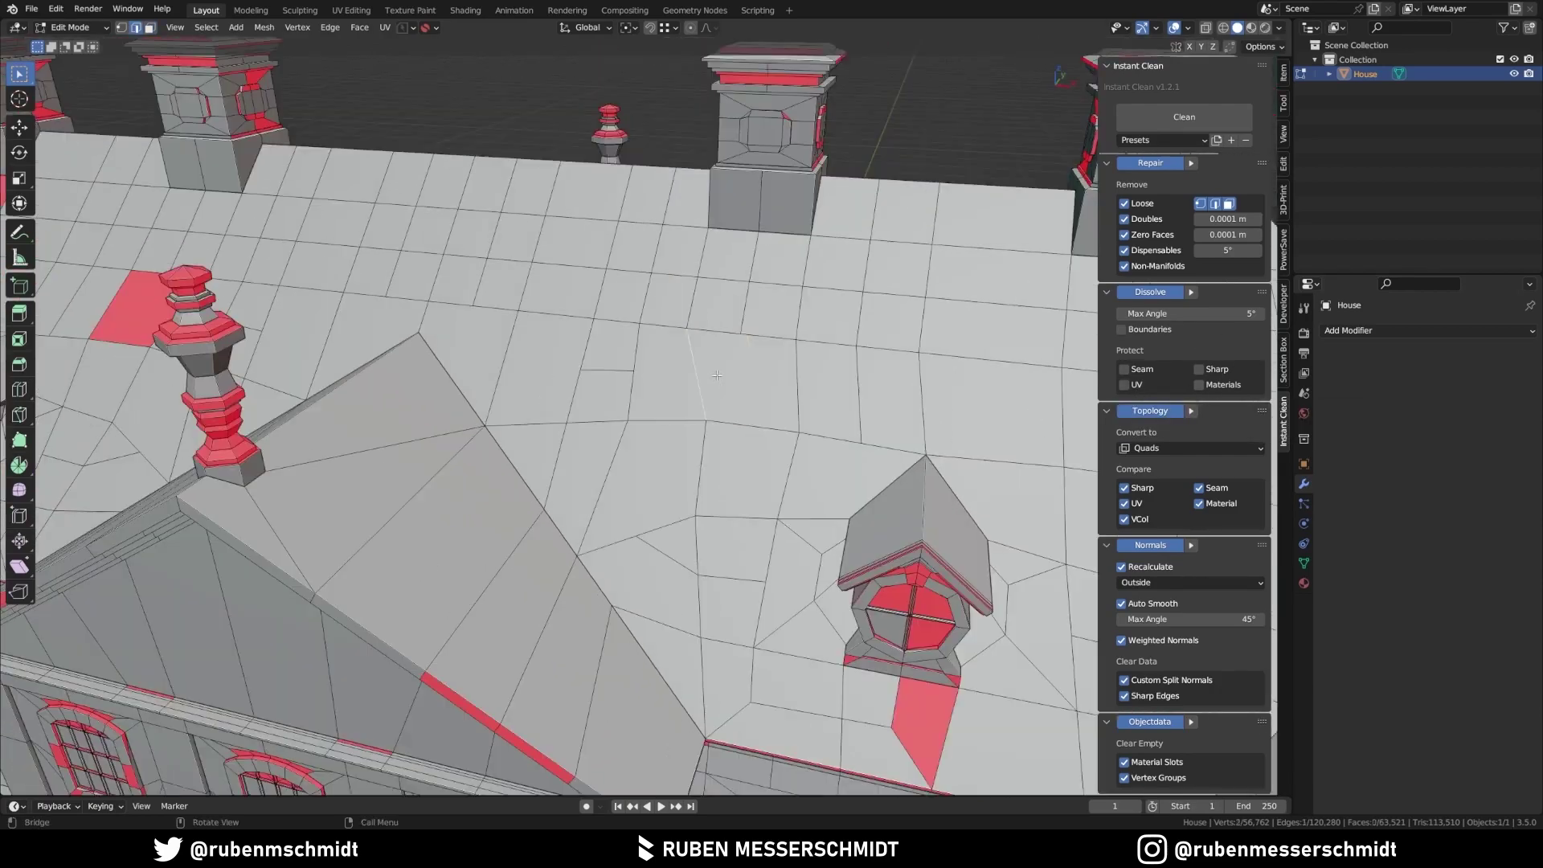
{"action": "middle_click_drag", "start_coordinate": [750, 452], "coordinate": [885, 450]}
{"action": "left_click", "coordinate": [1190, 292]}
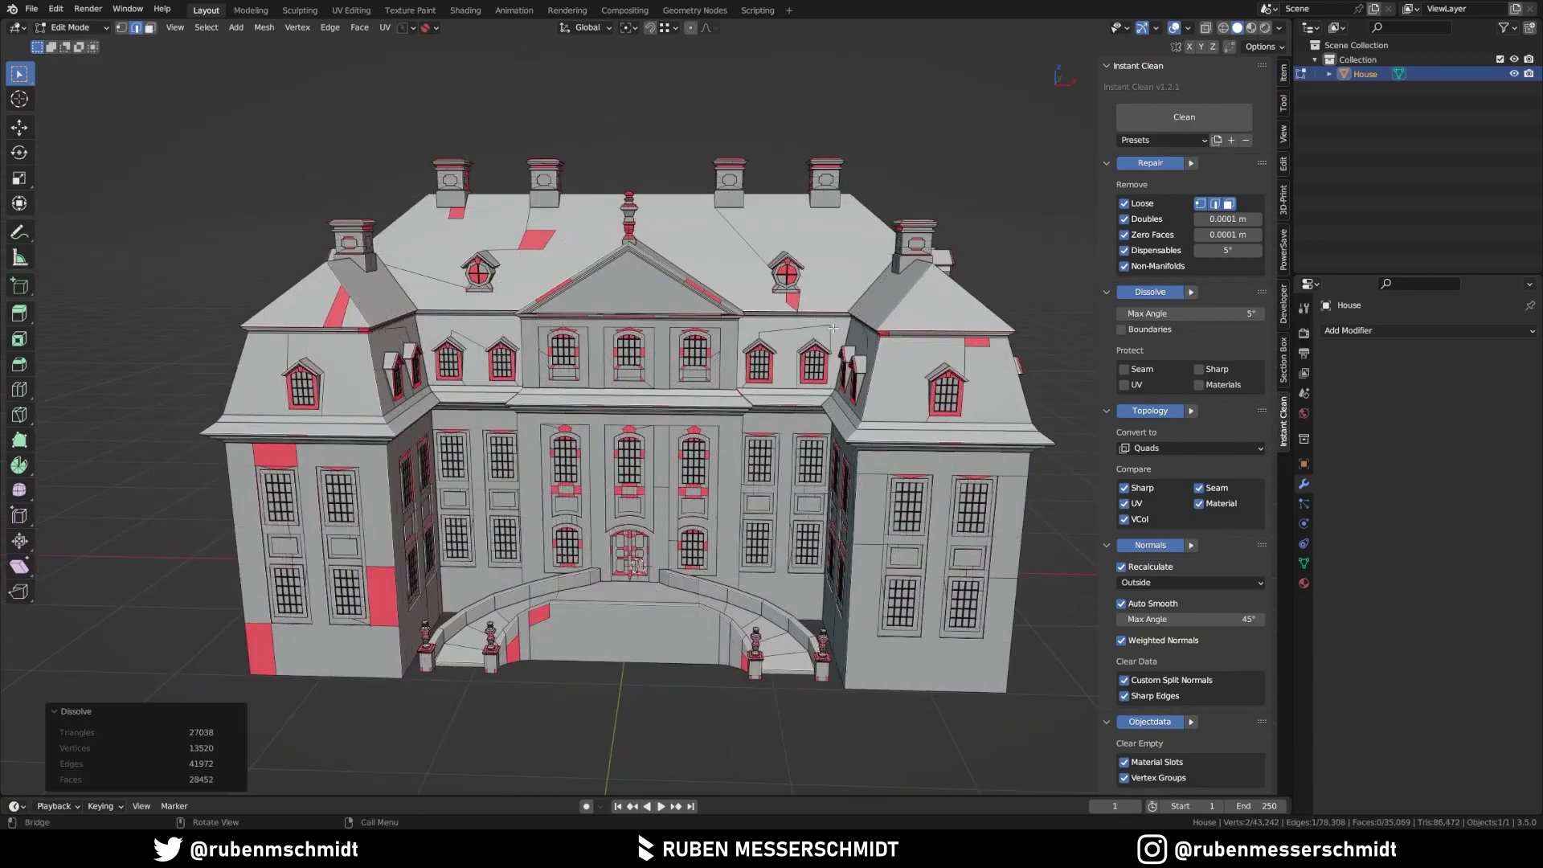
{"action": "middle_click_drag", "start_coordinate": [834, 328], "coordinate": [522, 567]}
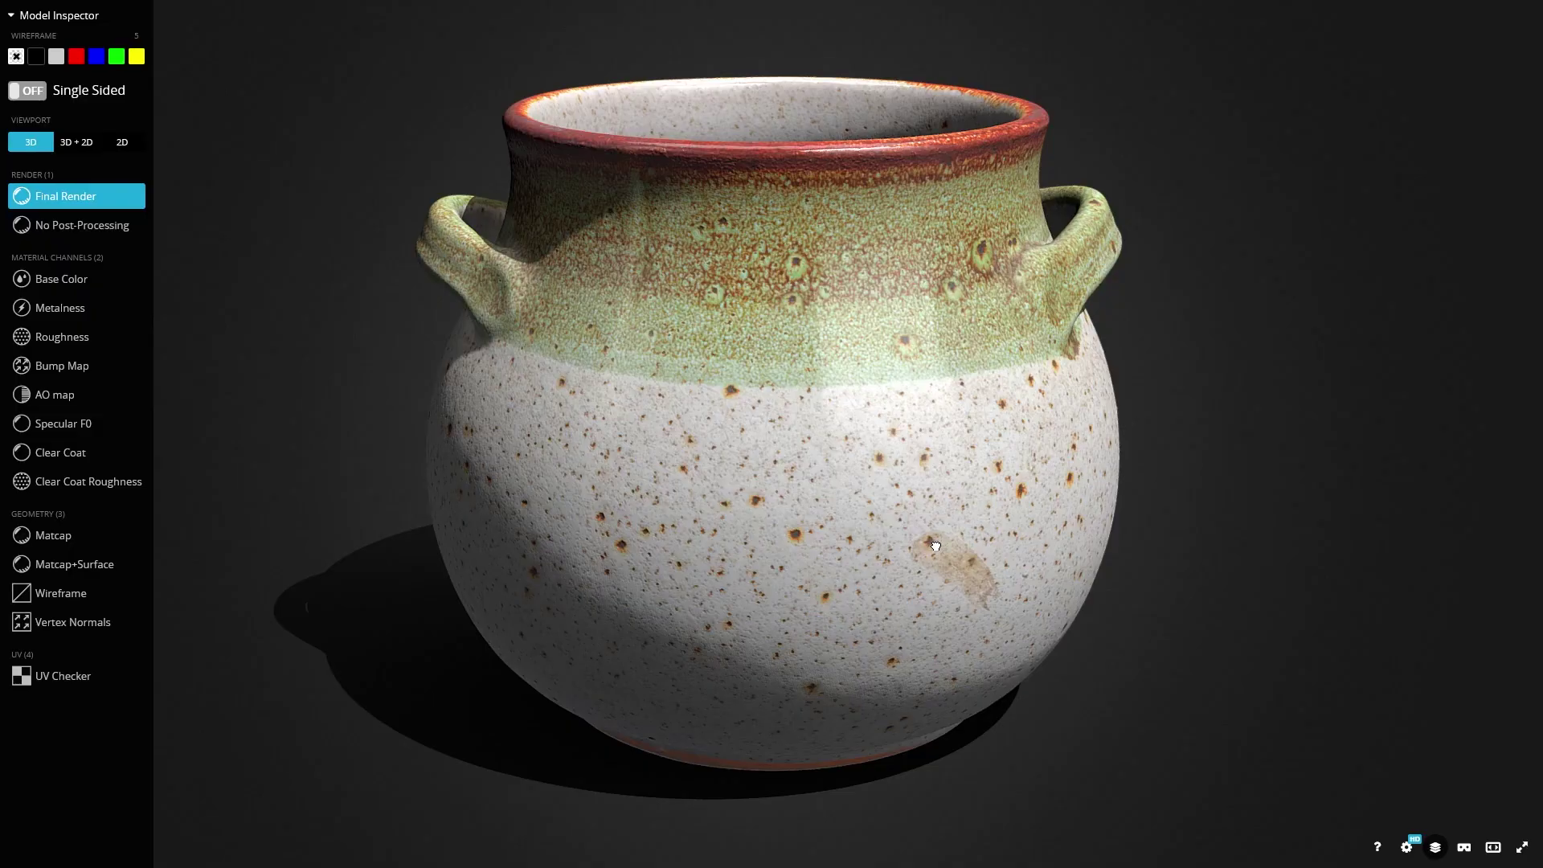
- Switch the glazed pot scan to Wireframe in Sketchfab and orbit it
{"action": "mouse_move", "coordinate": [936, 547]}
{"action": "left_mouse_down"}
{"action": "mouse_move", "coordinate": [675, 554]}
{"action": "mouse_move", "coordinate": [785, 568]}
{"action": "mouse_move", "coordinate": [916, 547]}
{"action": "left_mouse_up"}
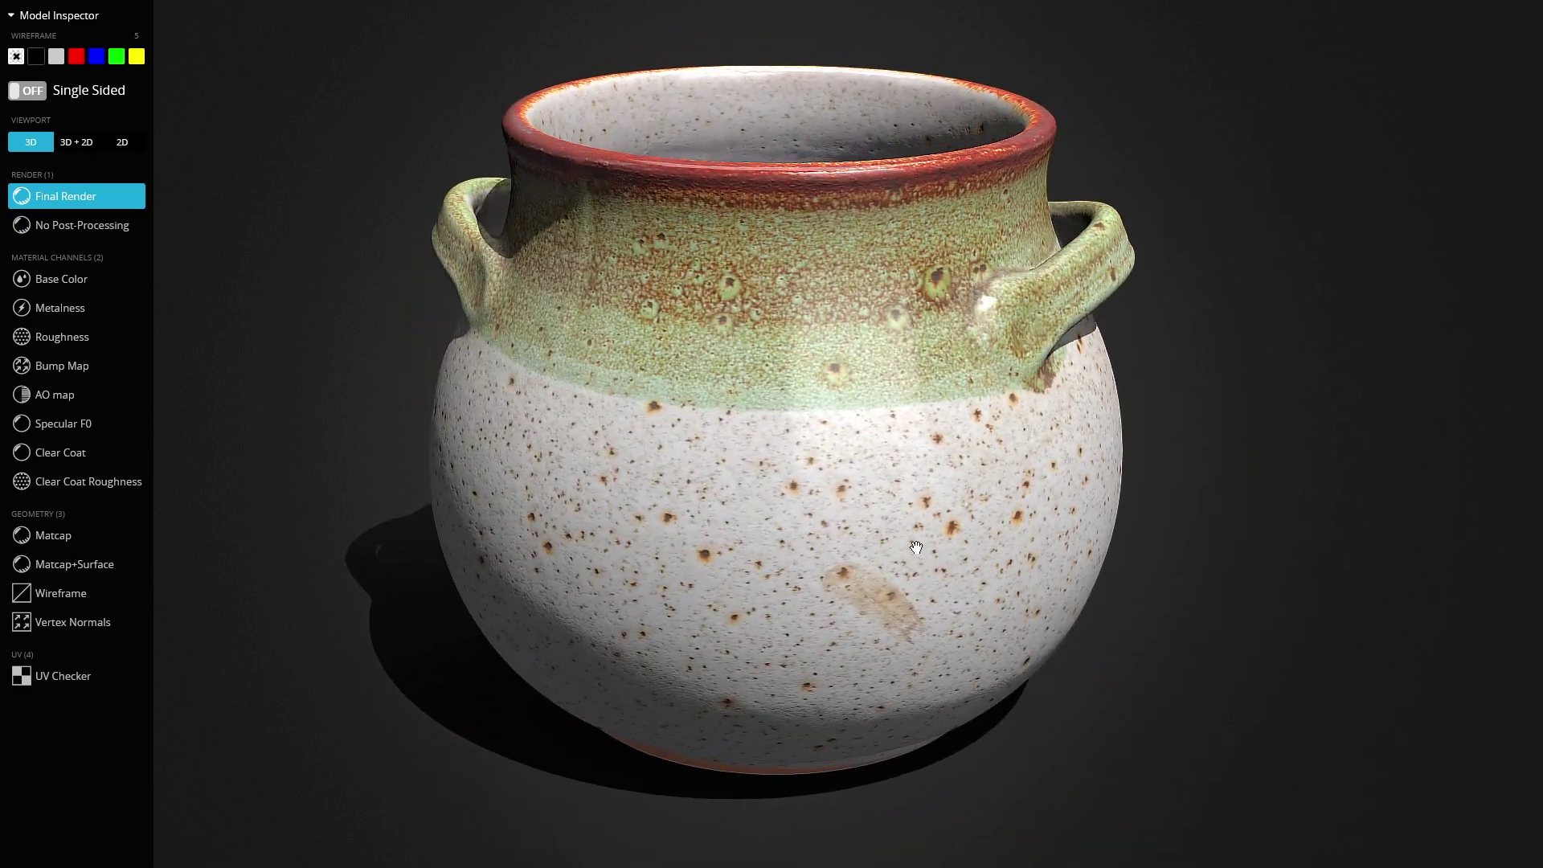
{"action": "left_click", "coordinate": [109, 600]}
{"action": "left_click_drag", "start_coordinate": [687, 575], "coordinate": [822, 574]}
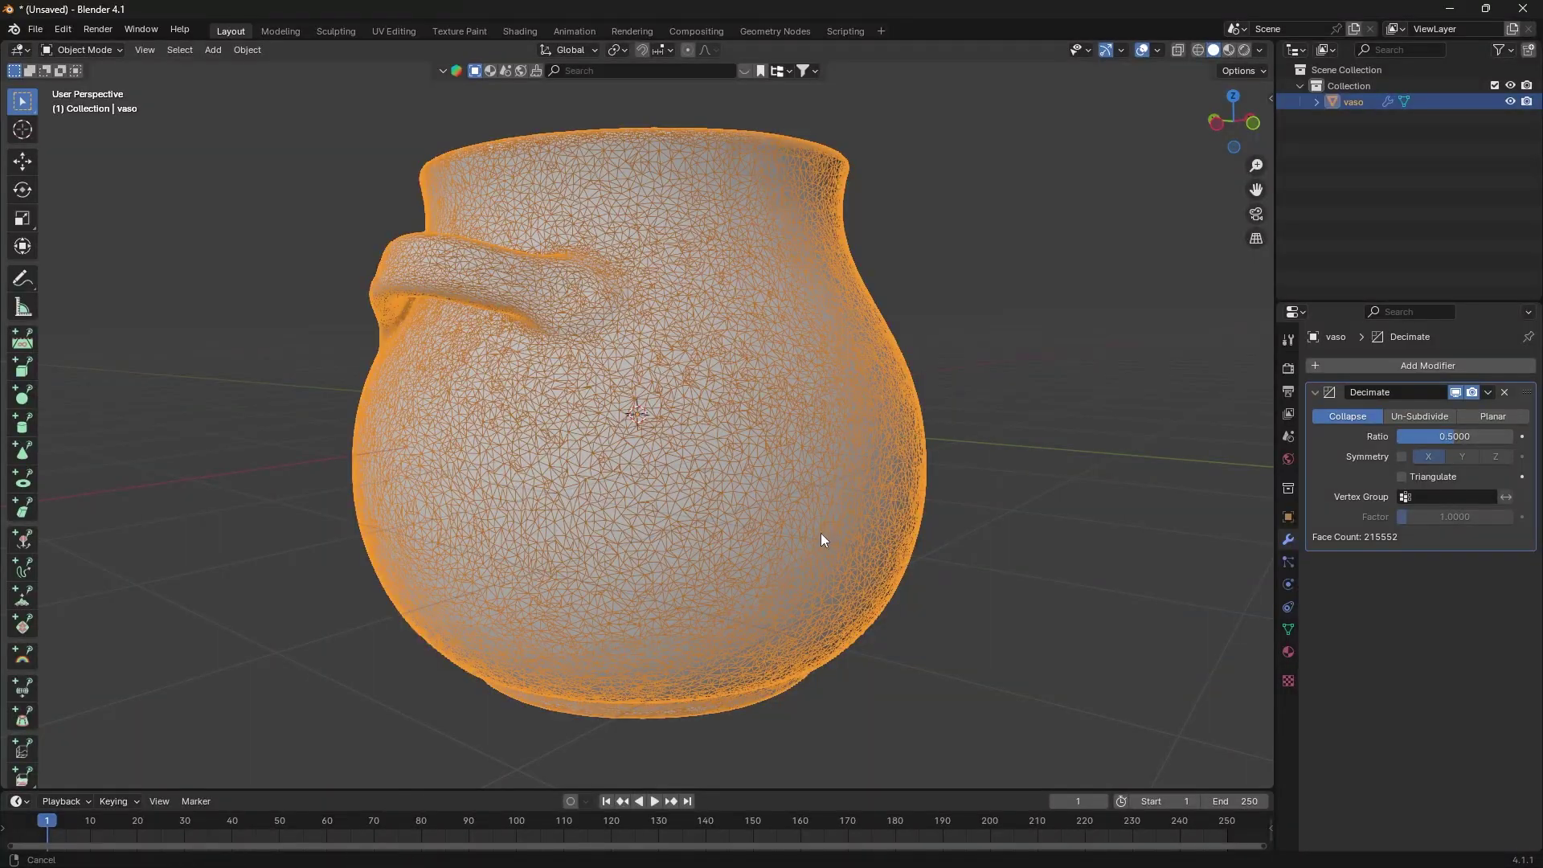
- Set the vase's Decimate ratio to 0.22, dropping it to 94842 faces, and orbit to inspect
{"action": "scroll", "coordinate": [822, 533], "scroll_direction": "up", "scroll_amount": 3}
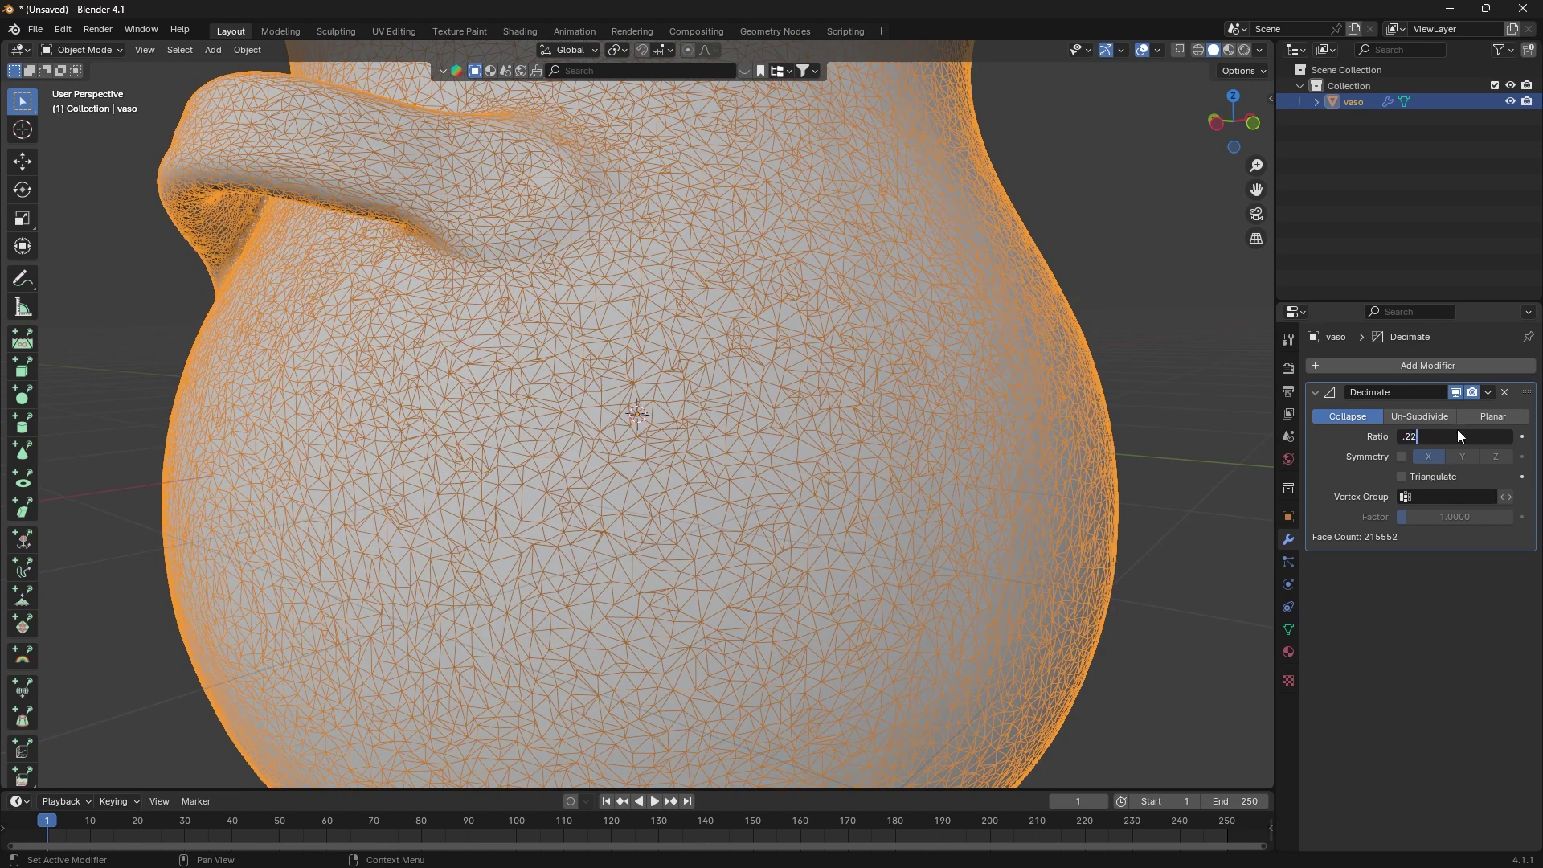
{"action": "key", "text": "Return"}
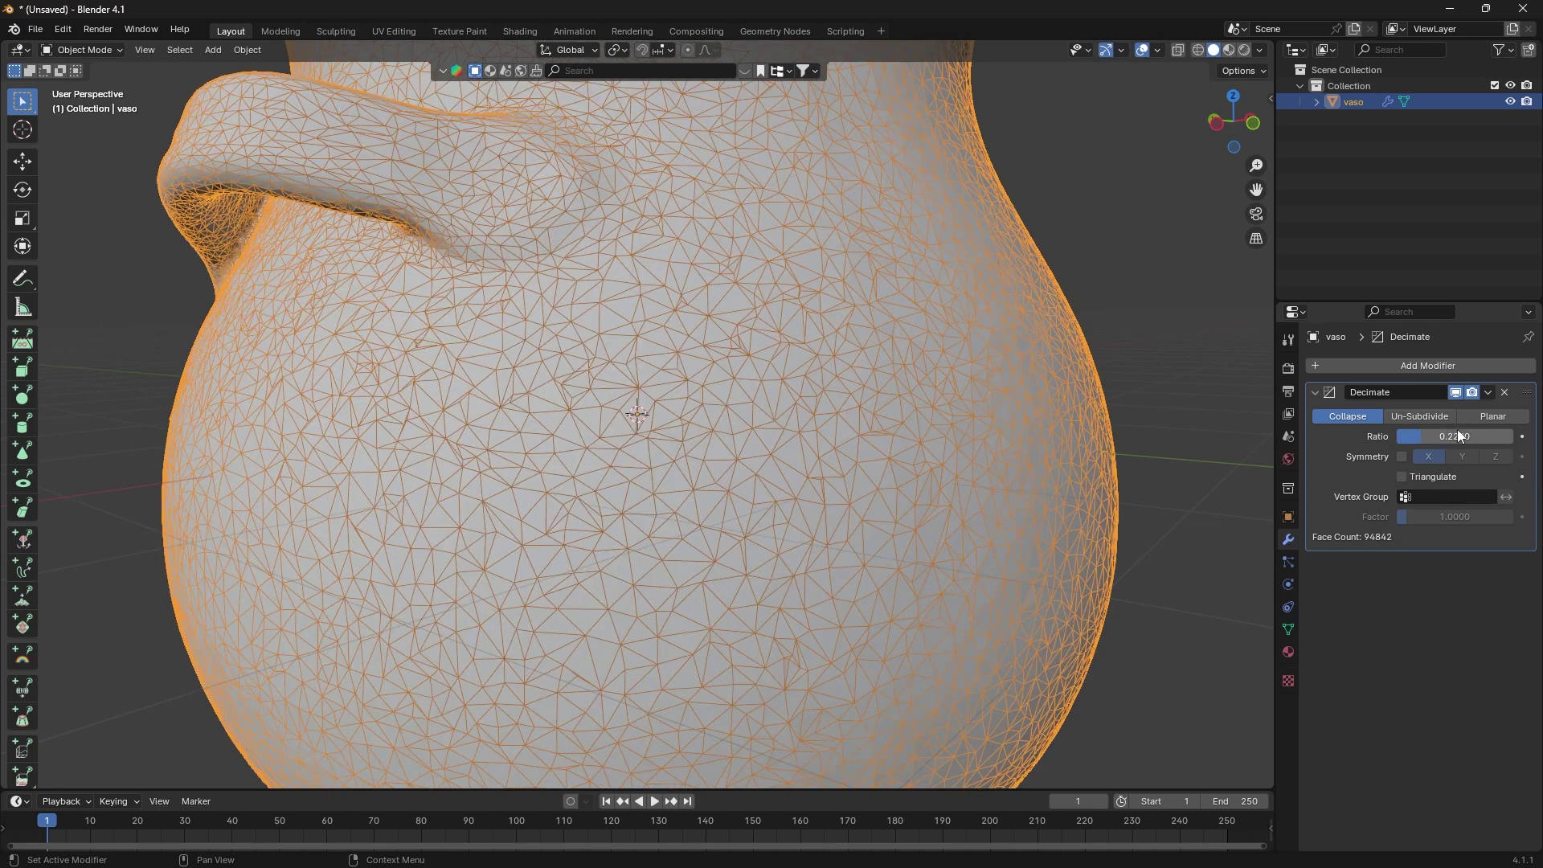
{"action": "mouse_move", "coordinate": [1016, 456]}
{"action": "middle_mouse_down"}
{"action": "mouse_move", "coordinate": [924, 452]}
{"action": "mouse_move", "coordinate": [888, 423]}
{"action": "mouse_move", "coordinate": [937, 417]}
{"action": "mouse_move", "coordinate": [1016, 456]}
{"action": "mouse_move", "coordinate": [1022, 482]}
{"action": "middle_mouse_up"}
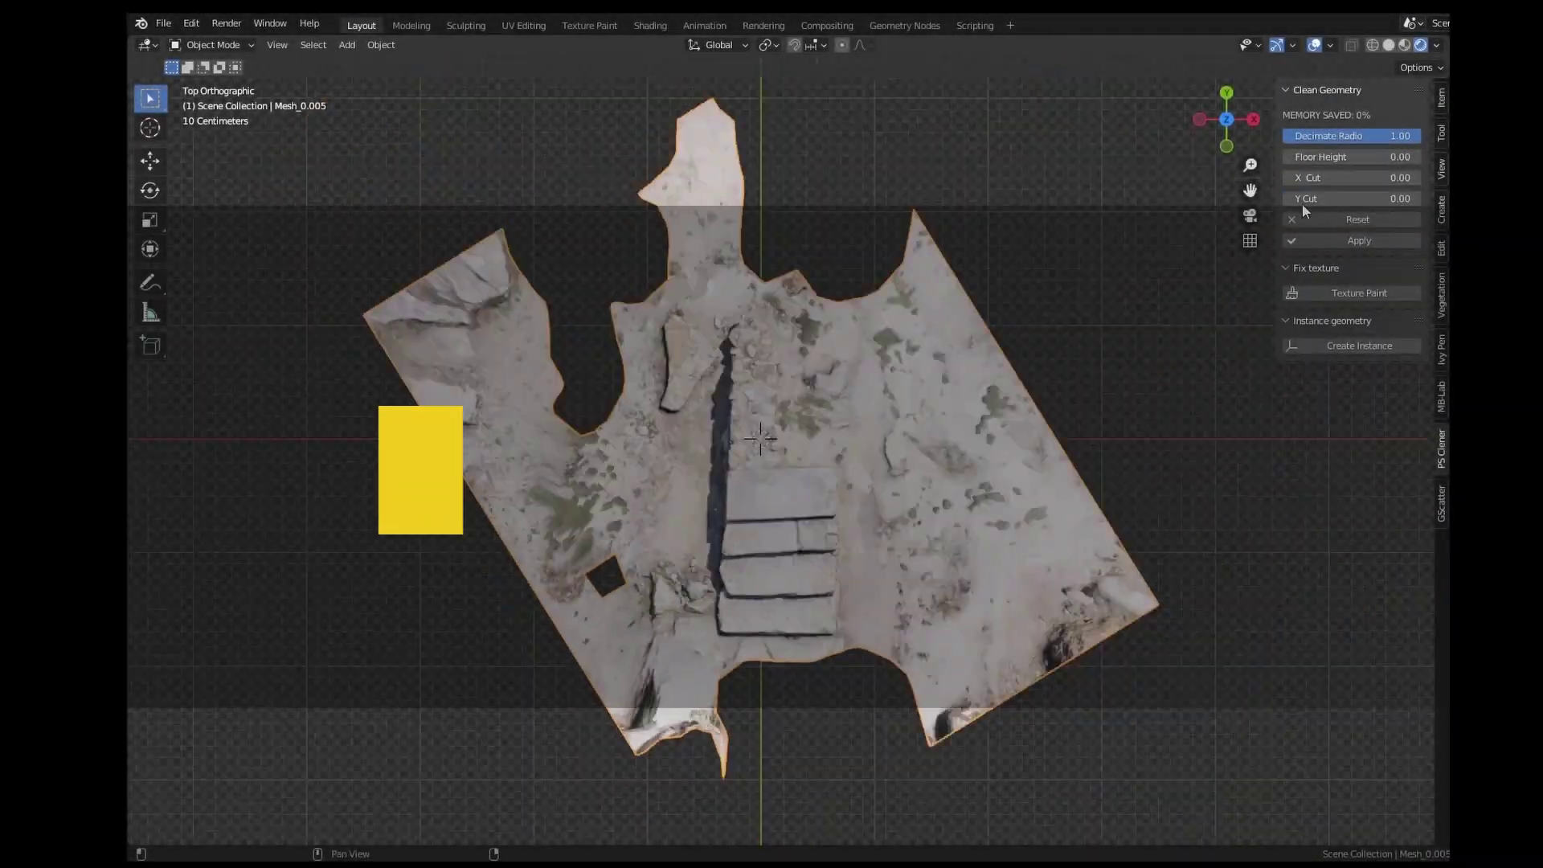
- Trim the scan's sides with X Cut and top/bottom with Y Cut, then inspect the wall scan
{"action": "left_click_drag", "start_coordinate": [1307, 177], "coordinate": [1379, 177]}
{"action": "left_click_drag", "start_coordinate": [1293, 199], "coordinate": [1311, 199]}
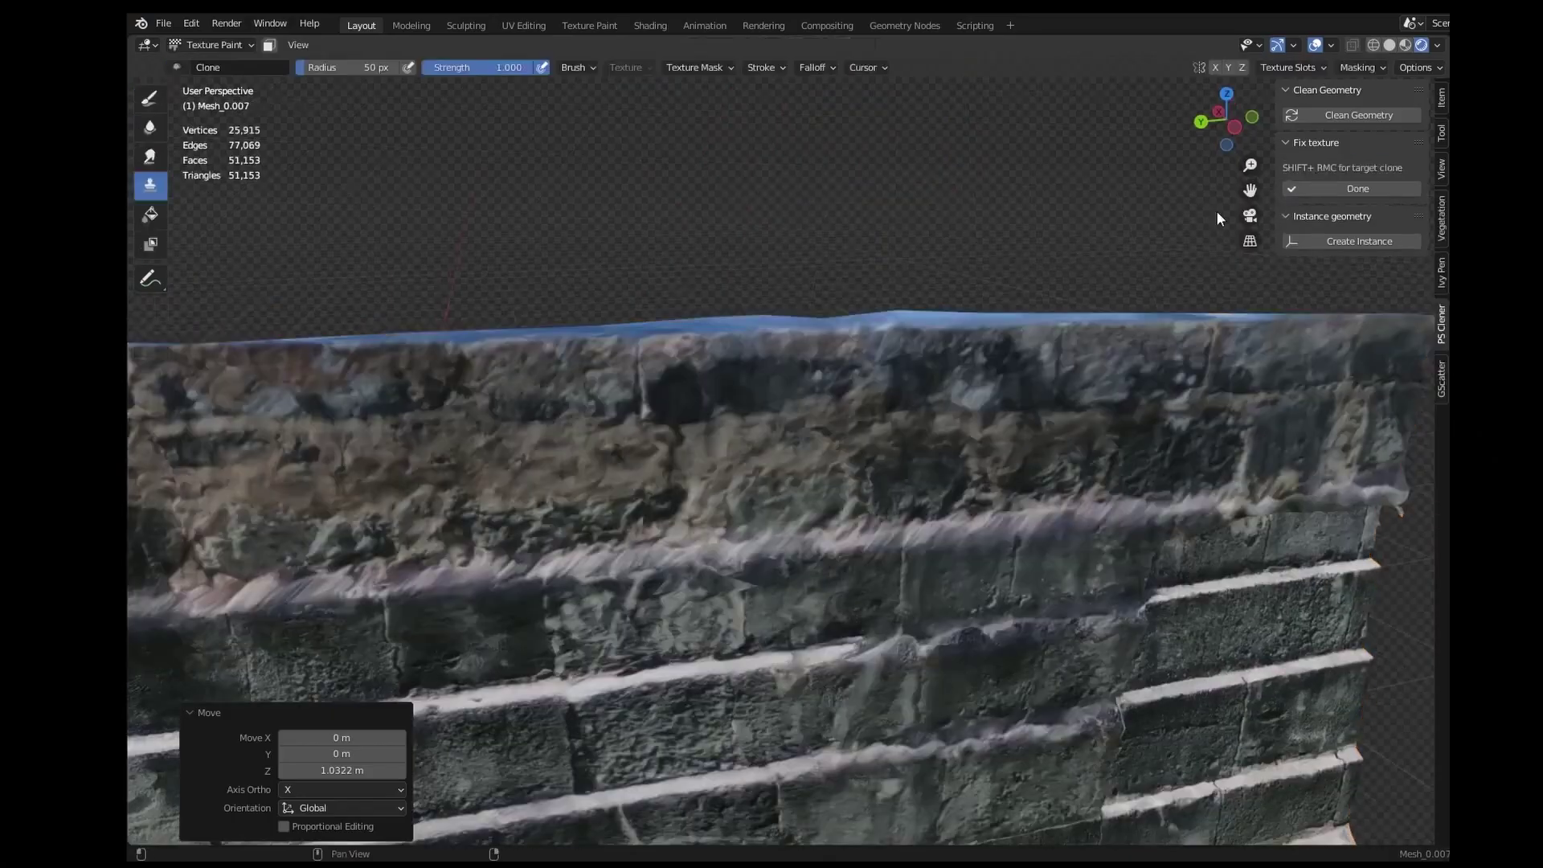
{"action": "mouse_move", "coordinate": [804, 434]}
{"action": "middle_mouse_down"}
{"action": "mouse_move", "coordinate": [689, 431]}
{"action": "mouse_move", "coordinate": [547, 458]}
{"action": "middle_mouse_up"}
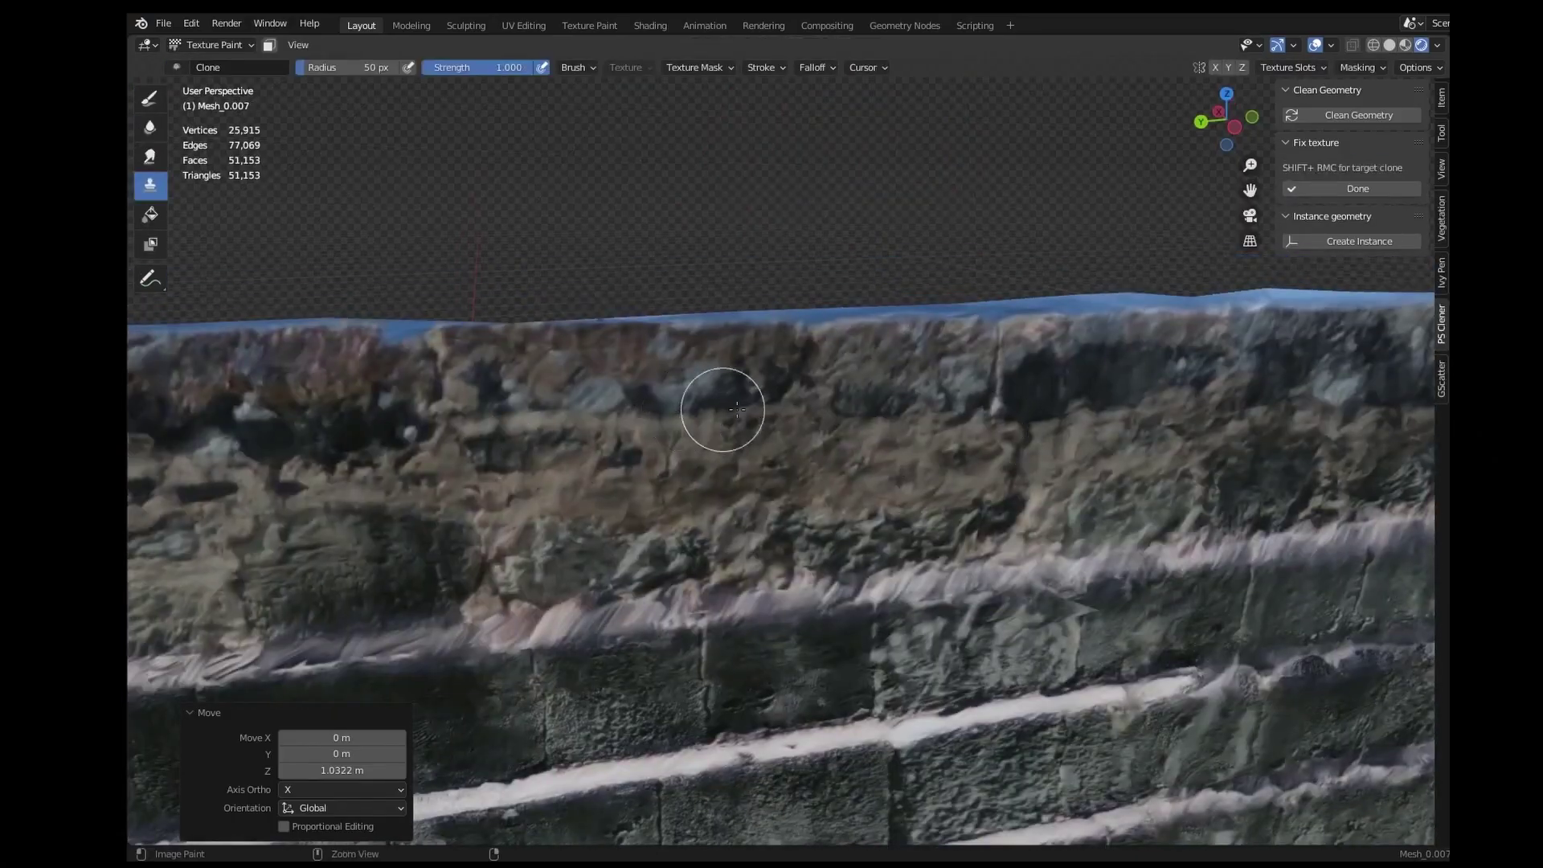
{"action": "middle_click_drag", "start_coordinate": [737, 410], "coordinate": [654, 355], "text": "shift"}
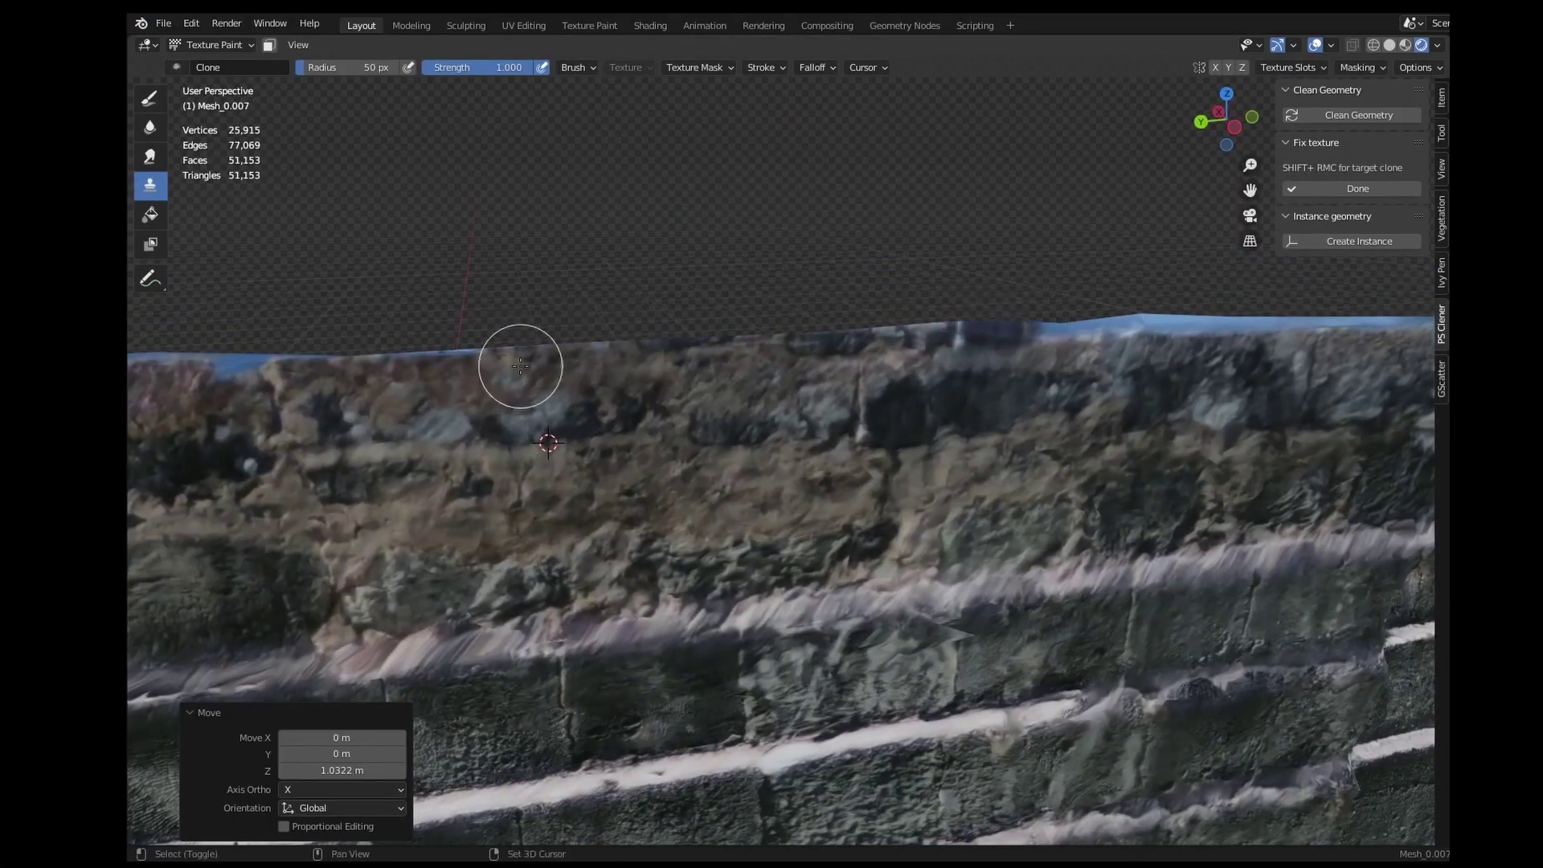
{"action": "middle_click_drag", "start_coordinate": [521, 366], "coordinate": [746, 395]}
{"action": "middle_click_drag", "start_coordinate": [908, 367], "coordinate": [948, 369]}
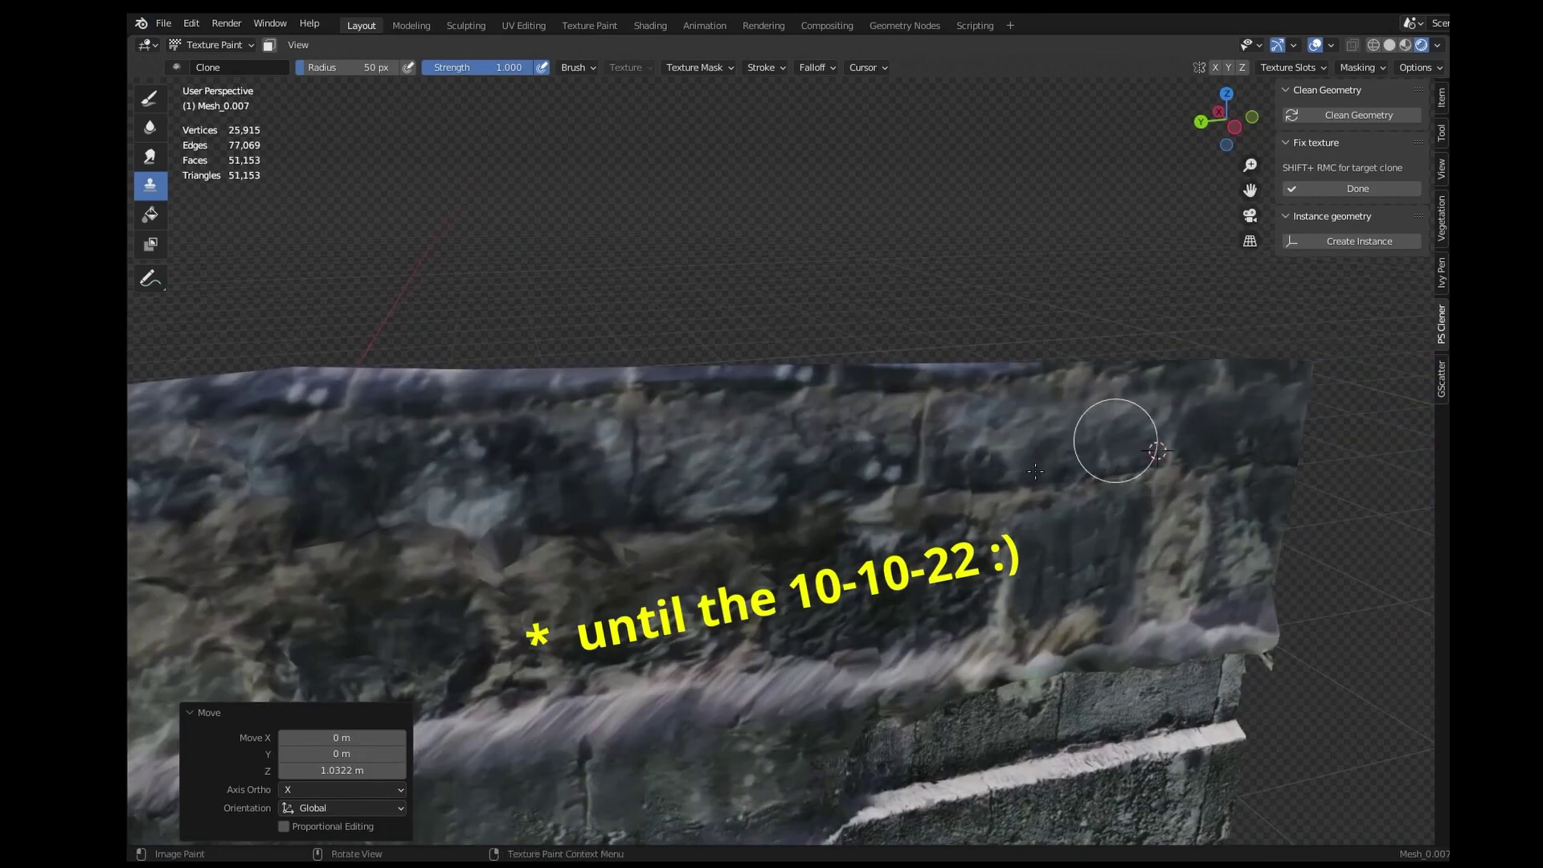
{"action": "middle_click_drag", "start_coordinate": [1035, 472], "coordinate": [761, 397]}
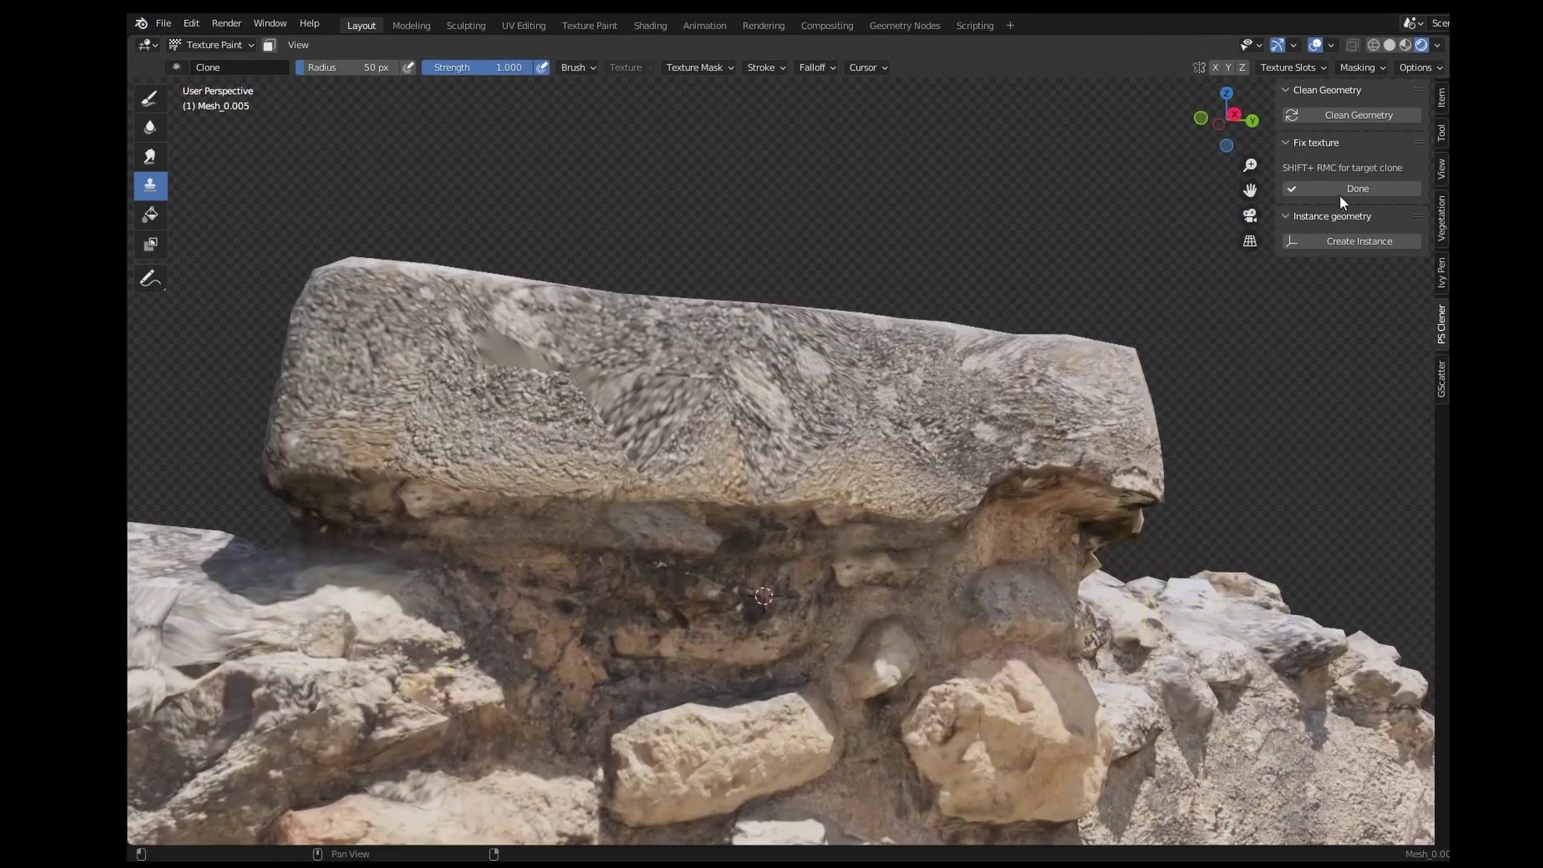
- Finish the texture fix and place an instanced copy of the stairs along X
{"action": "left_click", "coordinate": [1341, 190]}
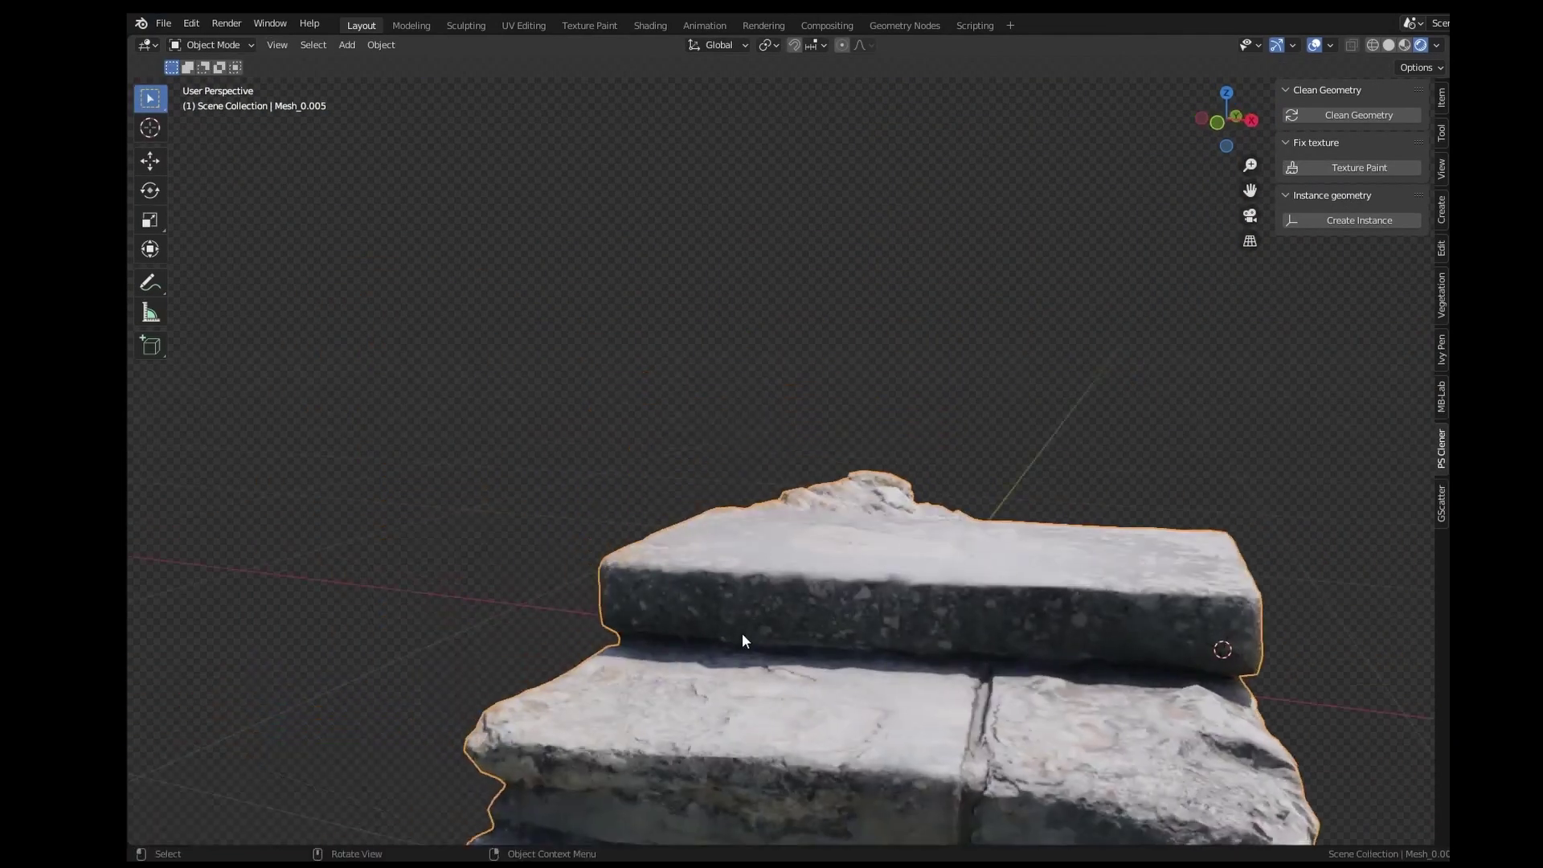
{"action": "middle_click_drag", "start_coordinate": [741, 633], "coordinate": [1005, 450]}
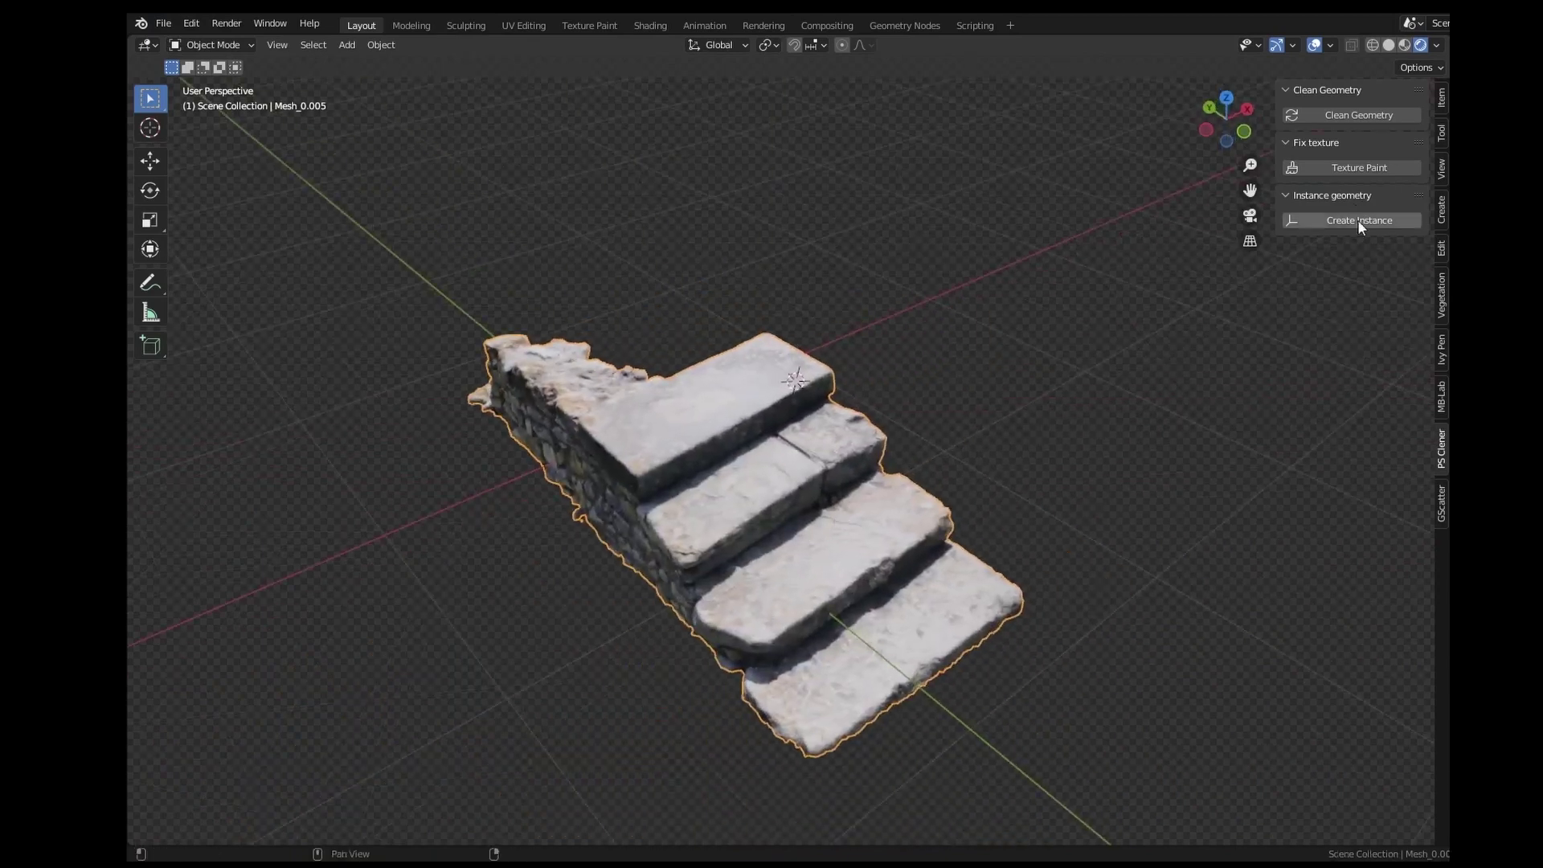
{"action": "left_click", "coordinate": [1358, 220]}
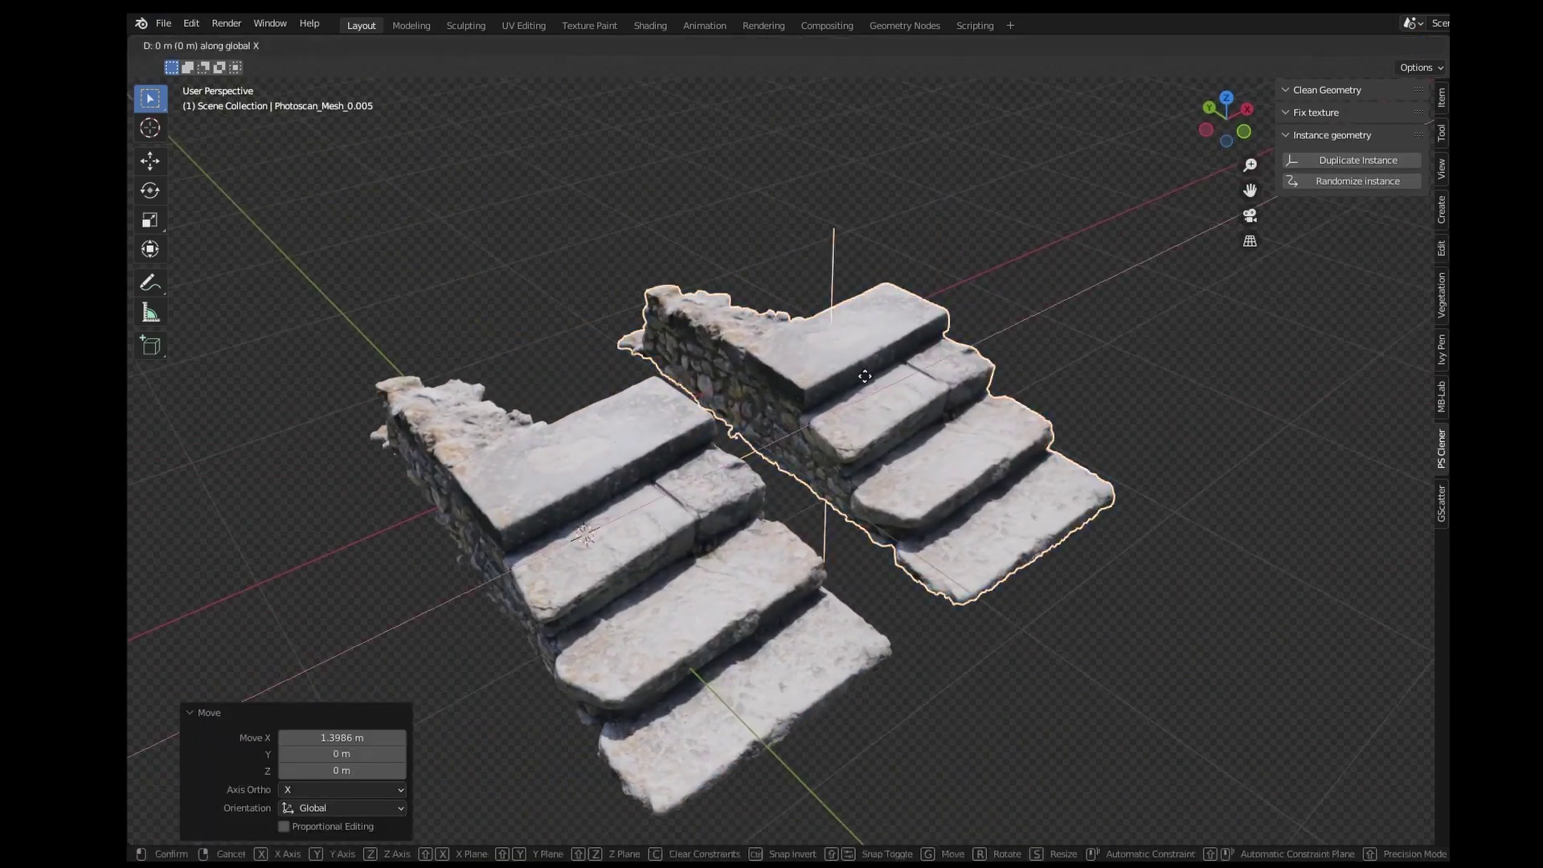
{"action": "left_click", "coordinate": [865, 376]}
{"action": "middle_click_drag", "start_coordinate": [865, 376], "coordinate": [1004, 338]}
- Randomize the instanced stair copy's rotation several times
{"action": "left_click", "coordinate": [1372, 181]}
{"action": "left_click", "coordinate": [1372, 182]}
{"action": "left_click", "coordinate": [1371, 182]}
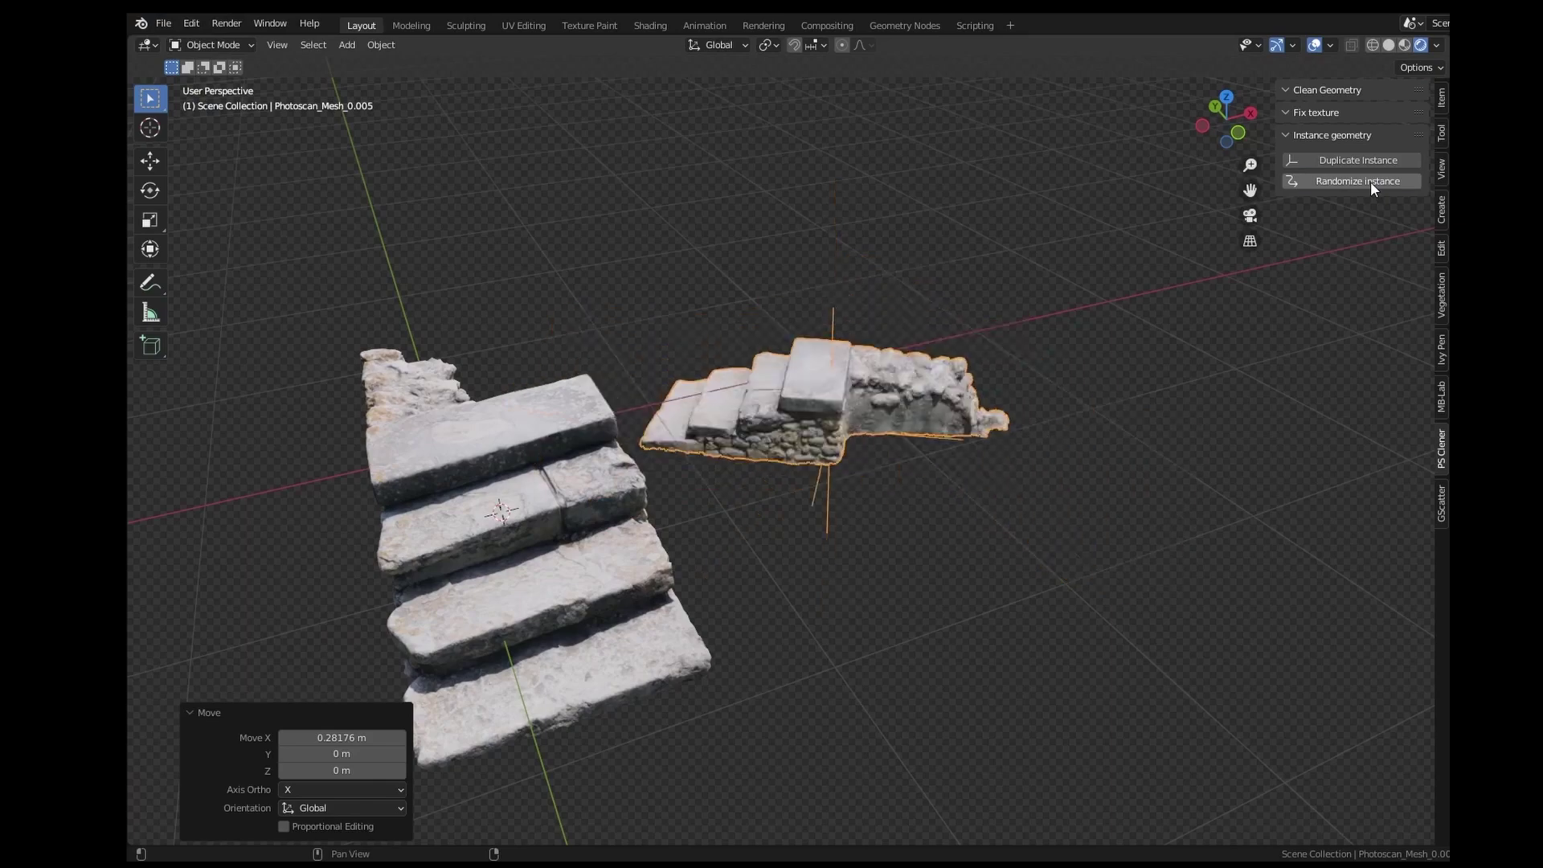
{"action": "left_click", "coordinate": [1372, 182]}
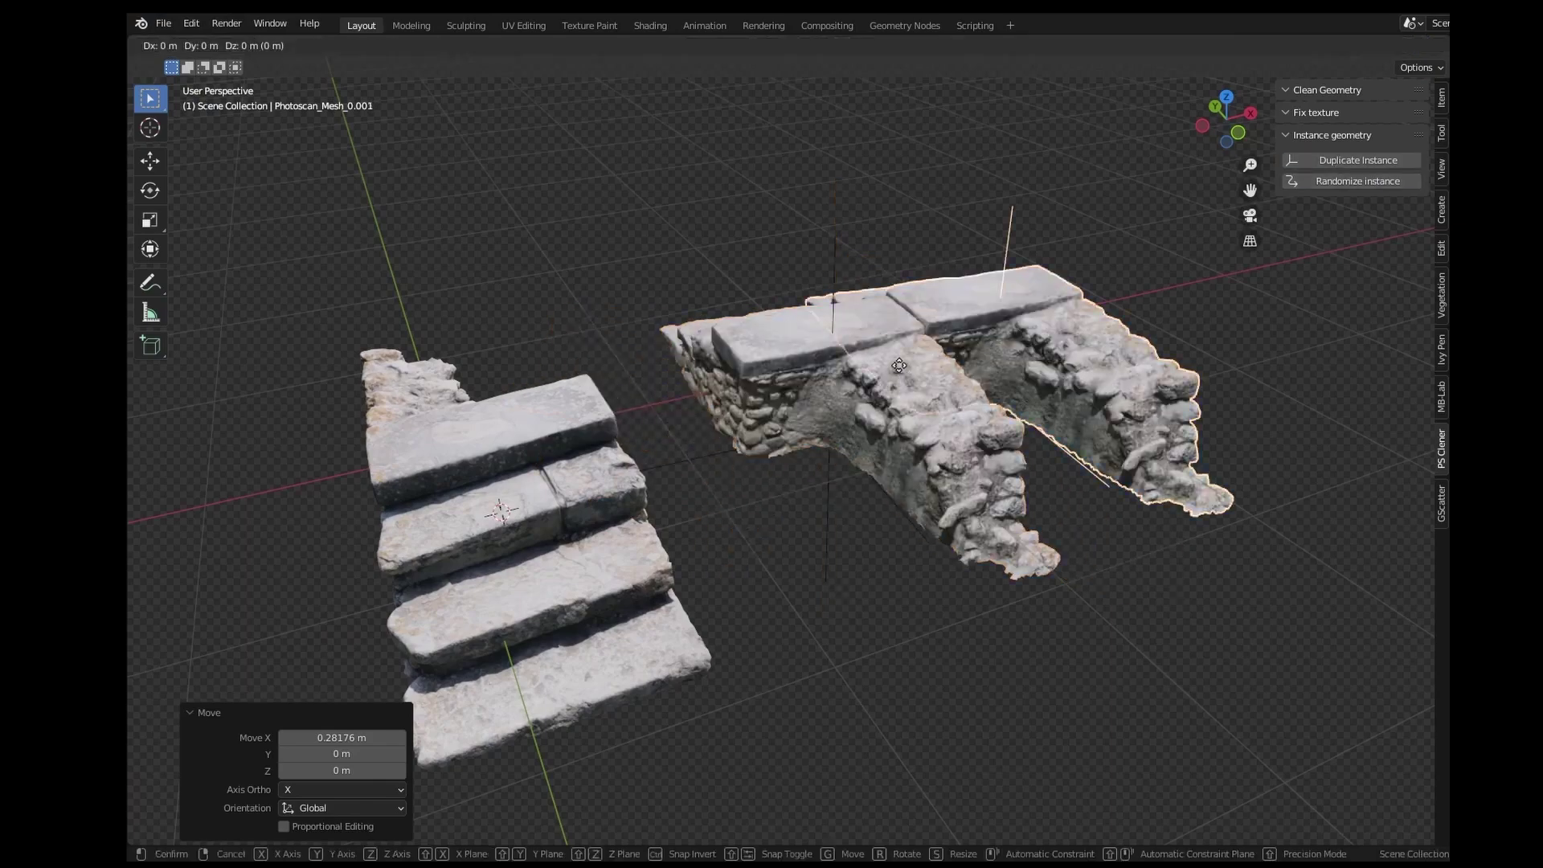
{"action": "left_click", "coordinate": [1373, 180]}
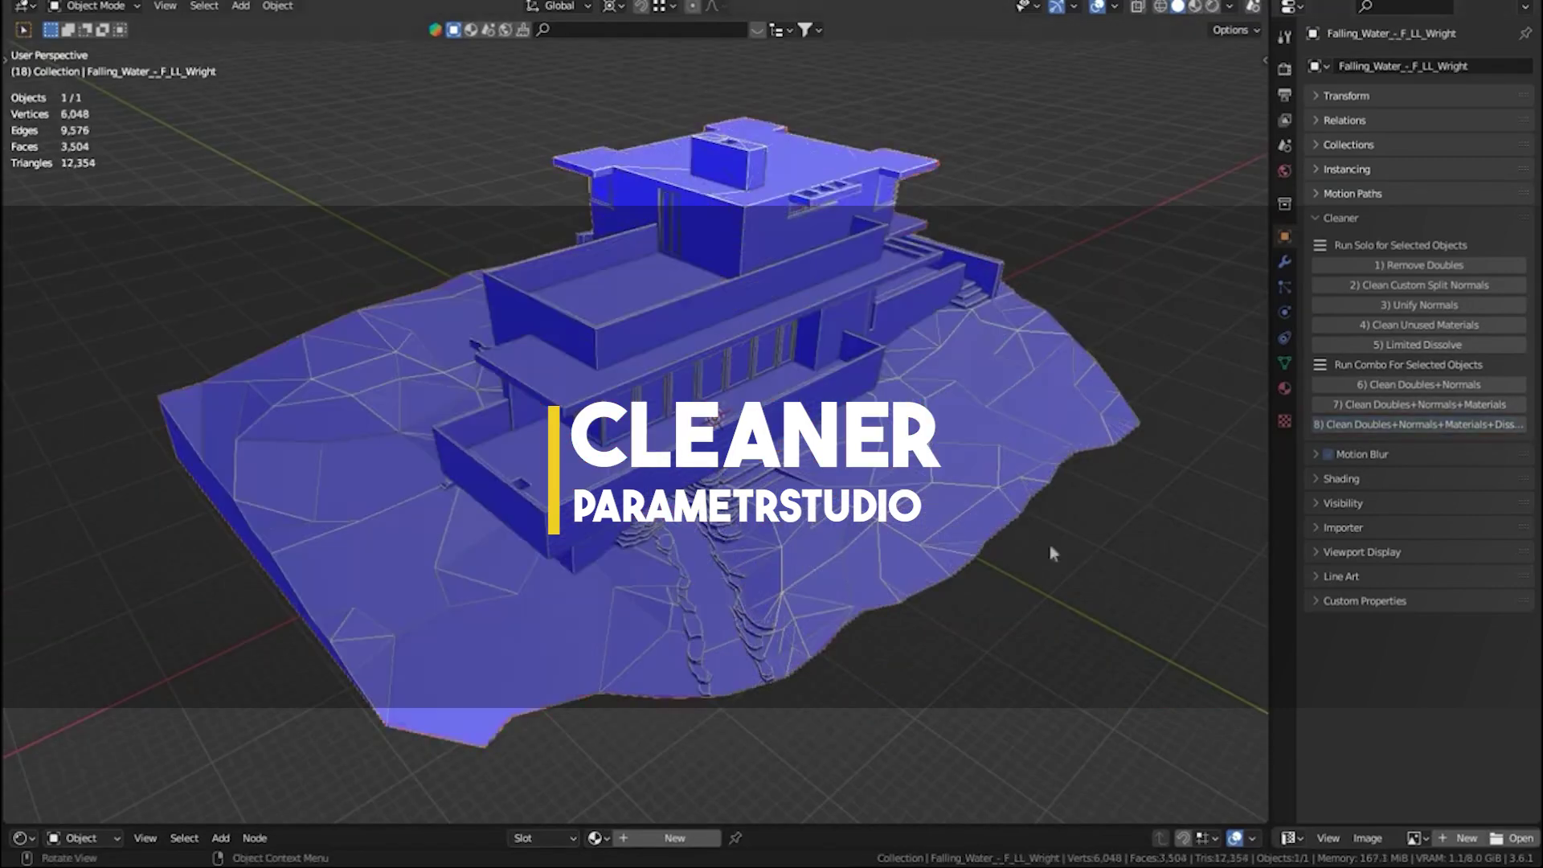
- Run Cleaner's full cleanup on the Eiffel Tower and the city model
{"action": "left_click", "coordinate": [1051, 551]}
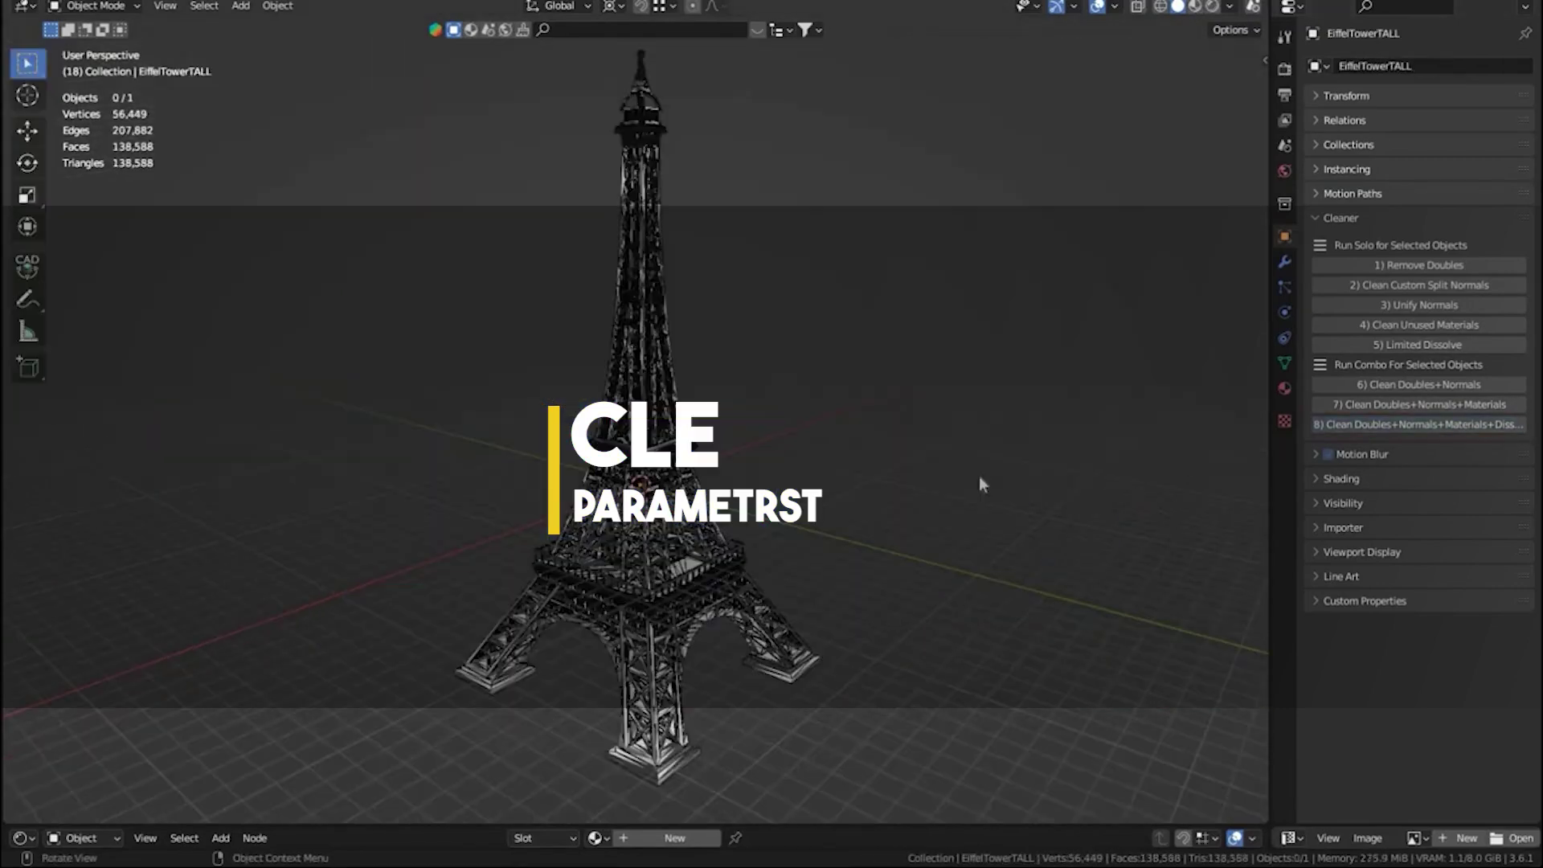
{"action": "left_click", "coordinate": [1361, 426]}
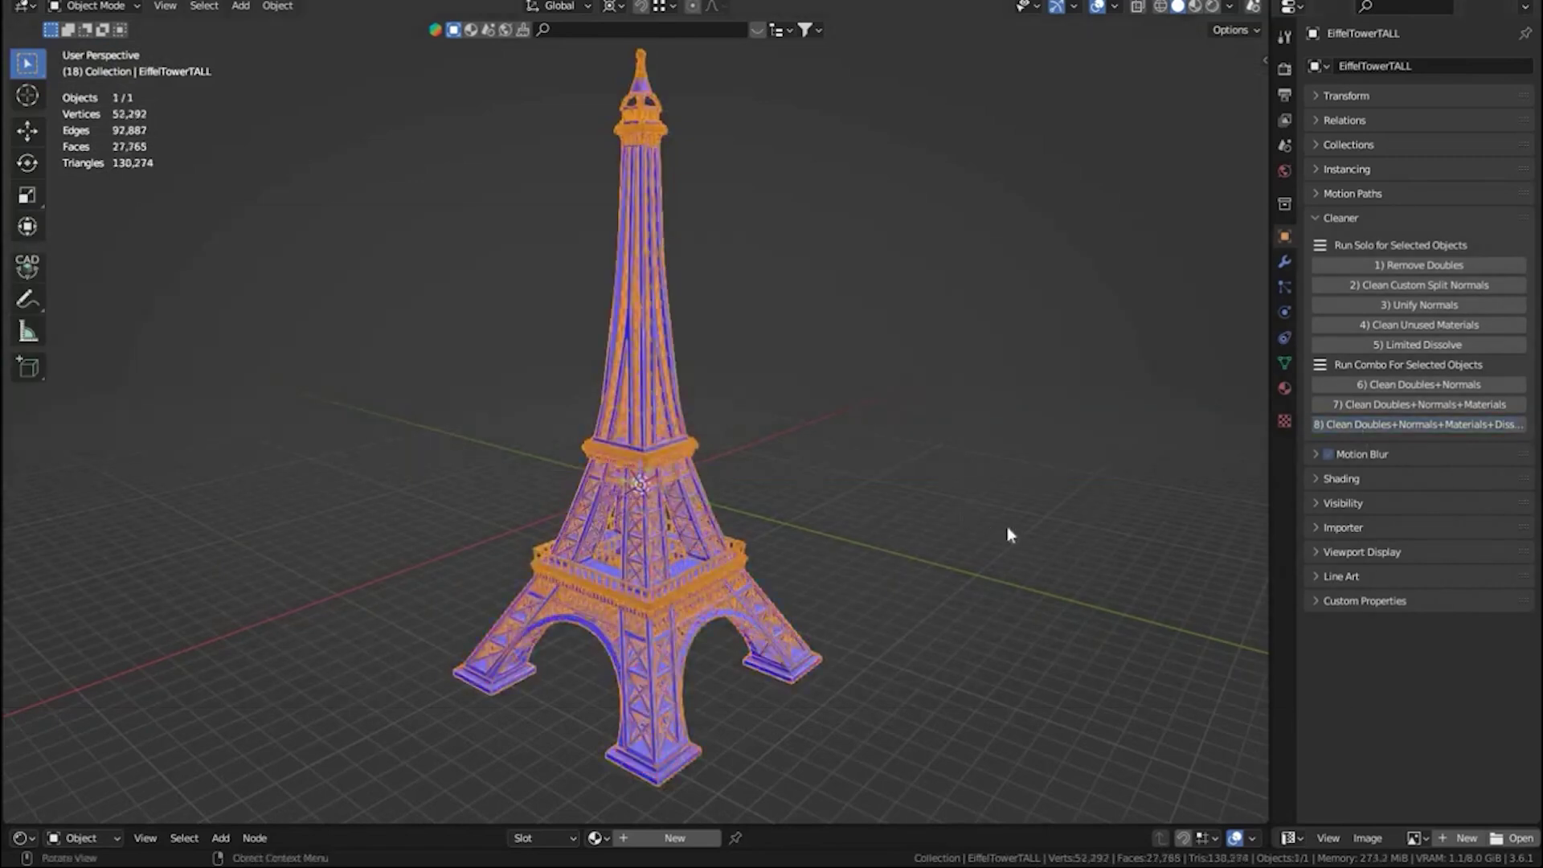
{"action": "left_click", "coordinate": [1007, 527]}
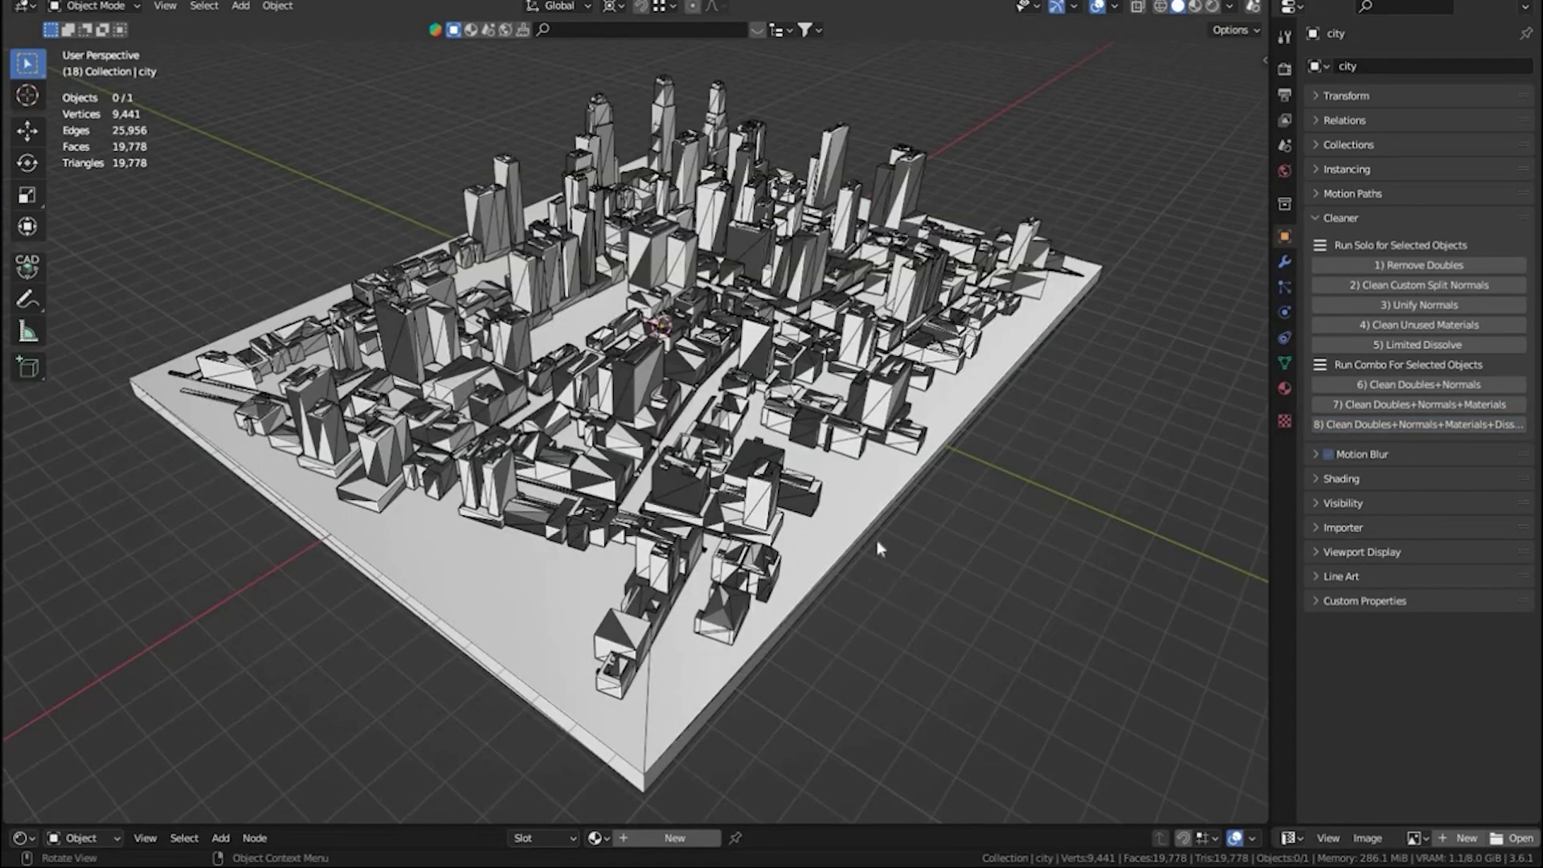
{"action": "left_click", "coordinate": [876, 541]}
{"action": "left_click", "coordinate": [1386, 426]}
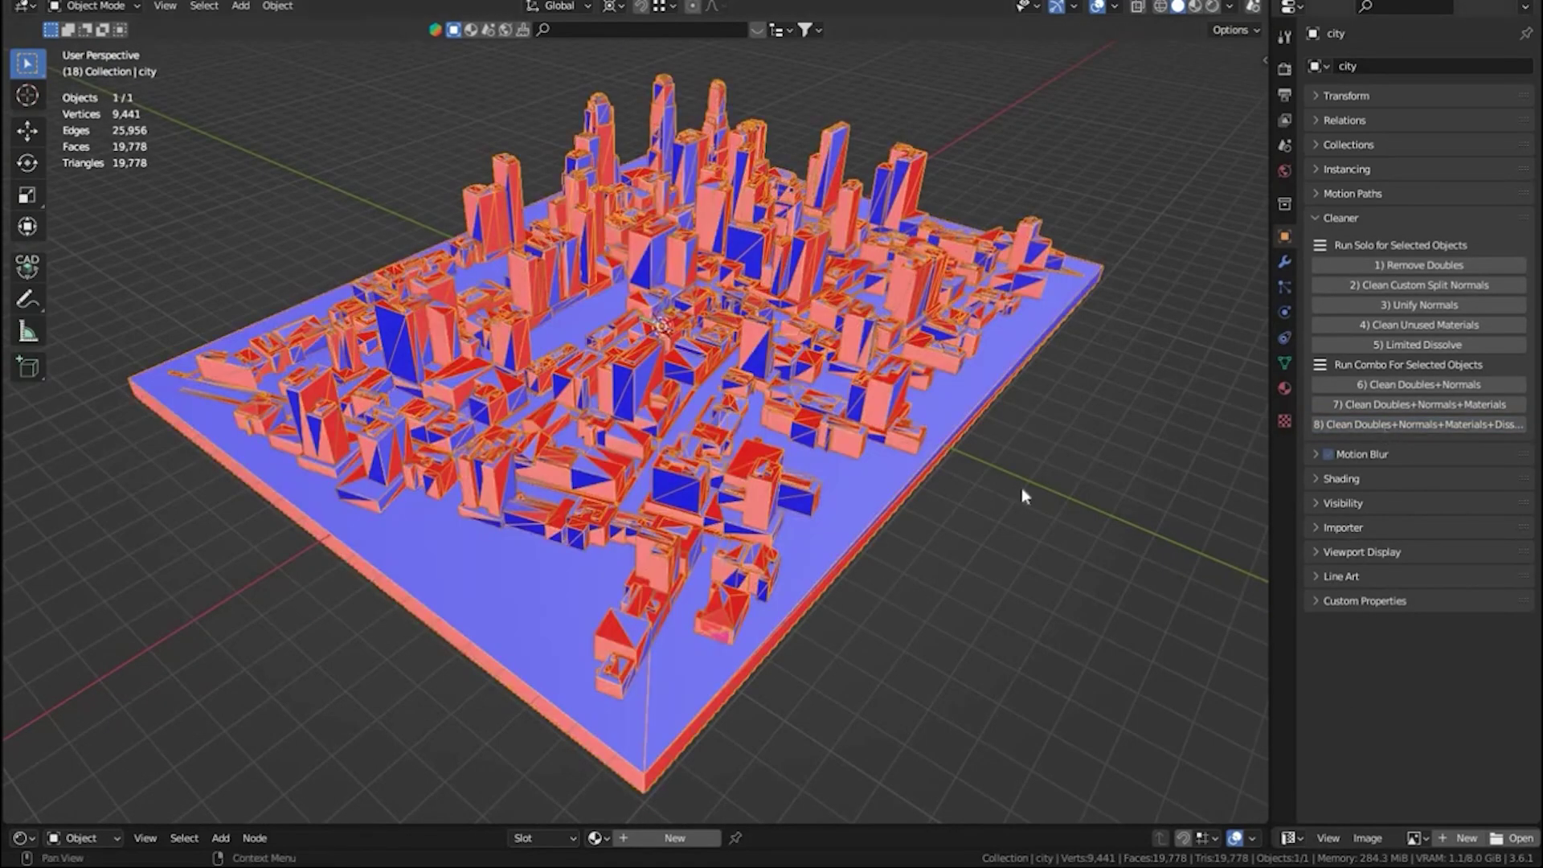
{"action": "left_click", "coordinate": [1134, 579]}
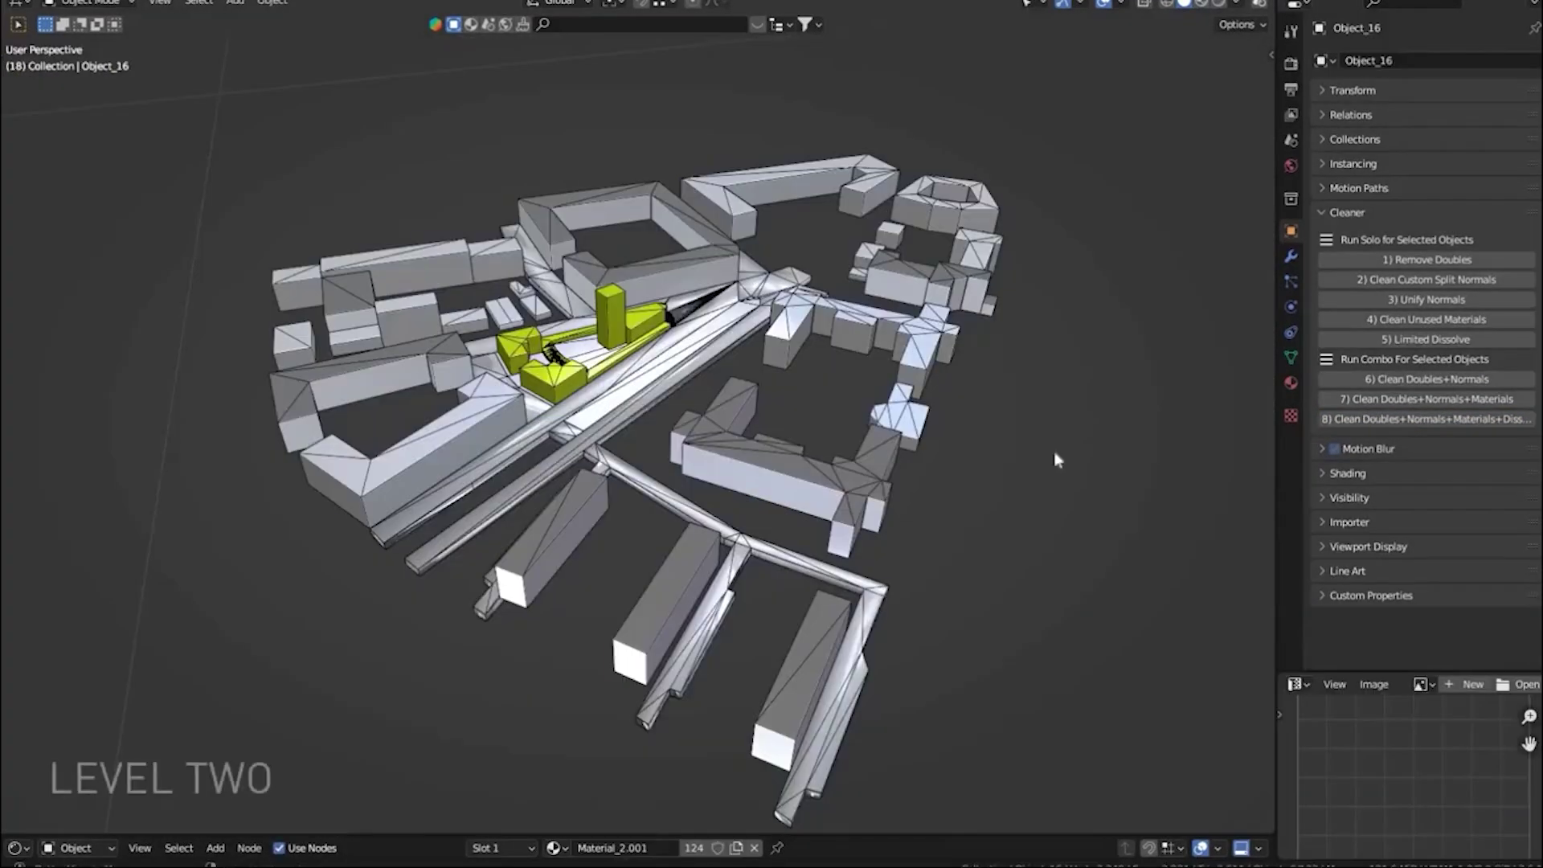
{"action": "left_click", "coordinate": [1337, 399]}
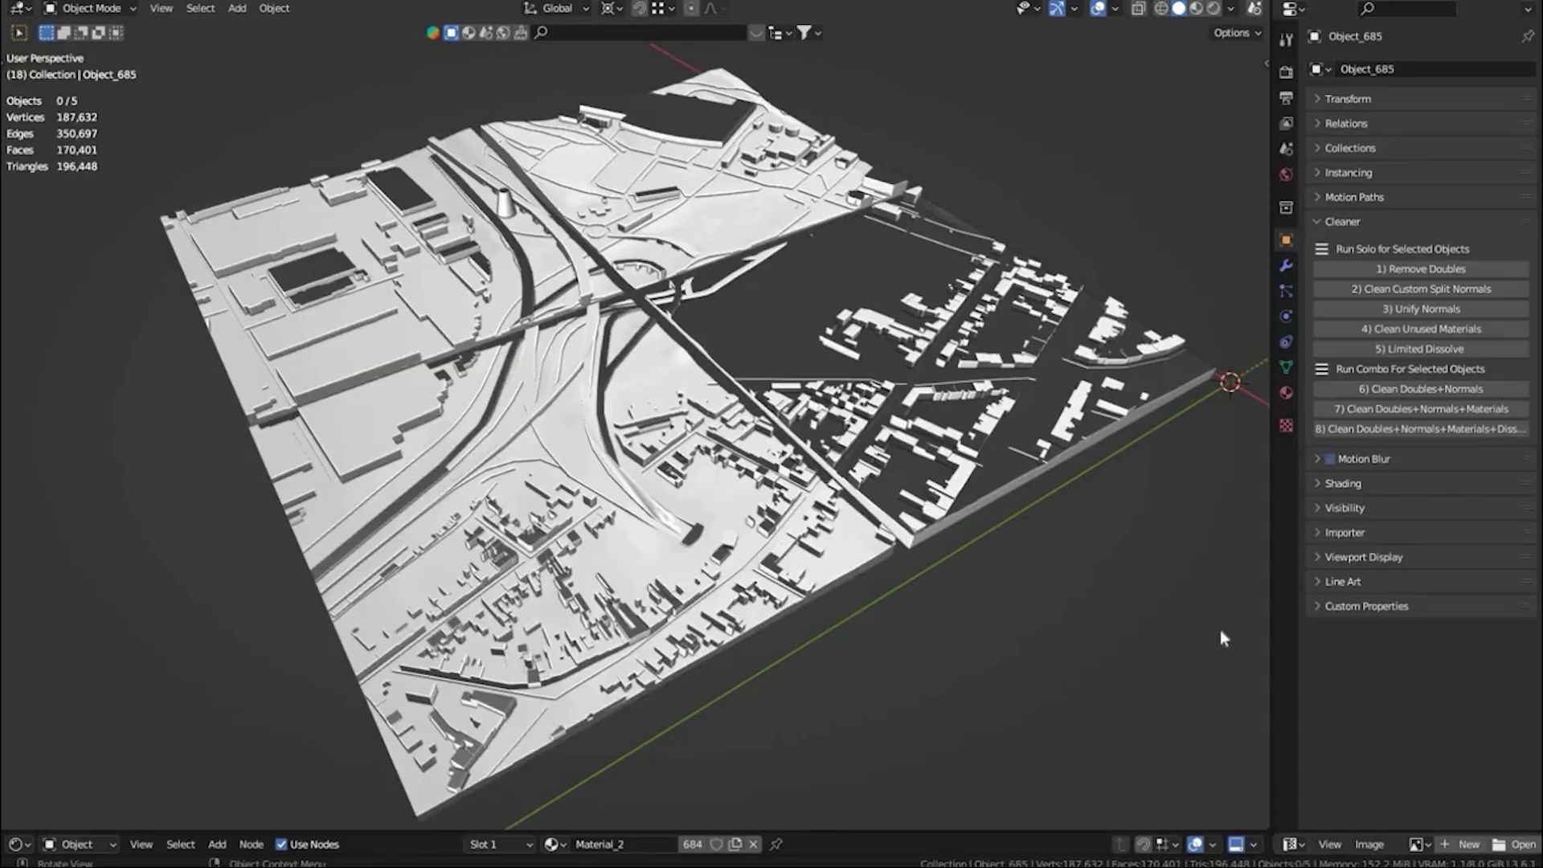
- Select all five city-map objects, merge their duplicate vertices and unify their normals
{"action": "key", "text": "a"}
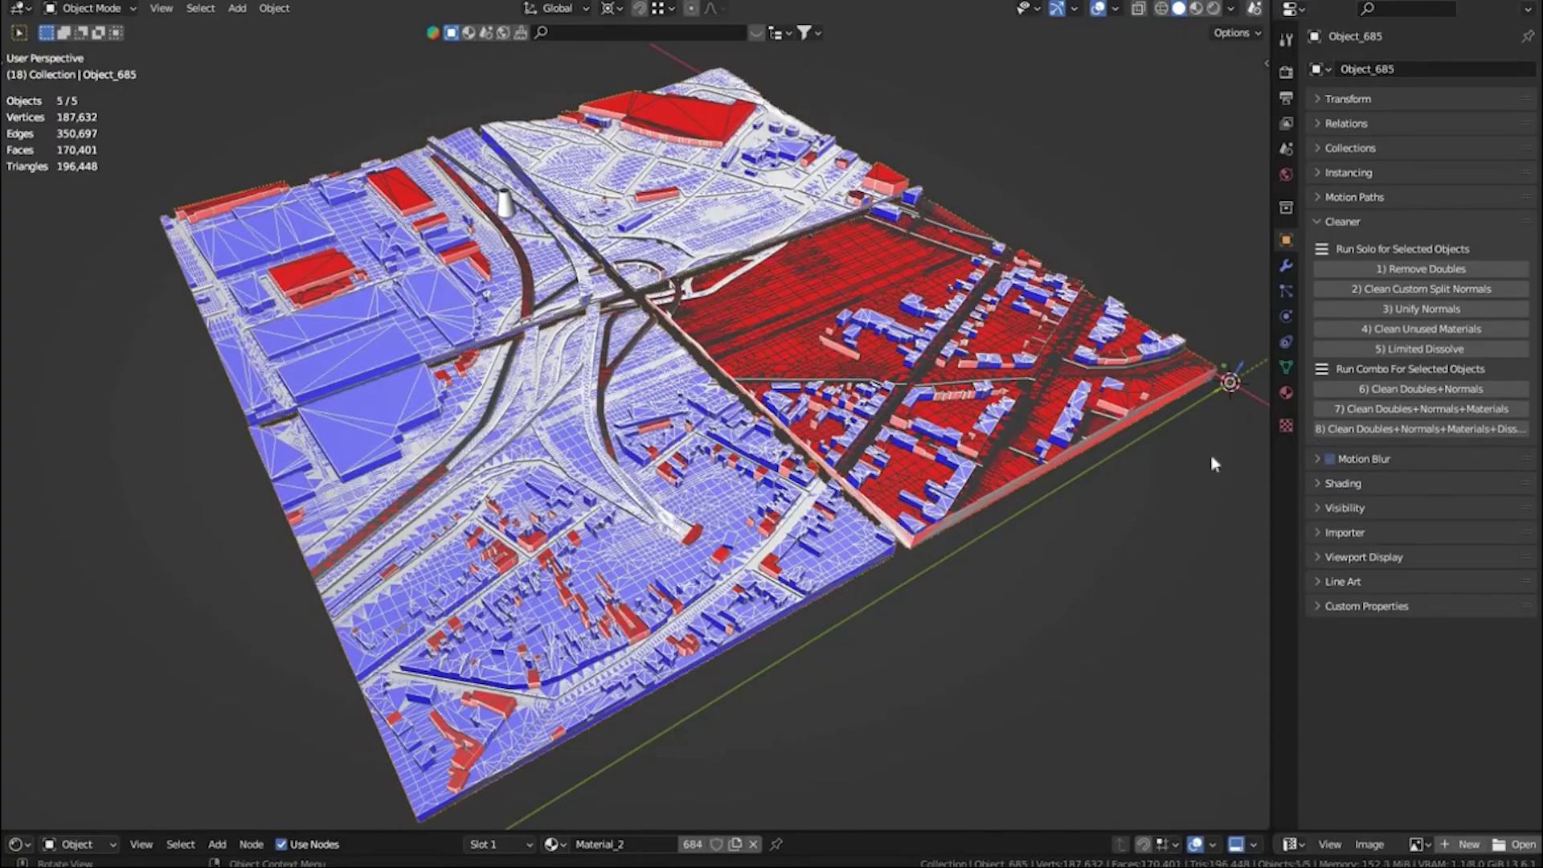
{"action": "left_click", "coordinate": [1355, 270]}
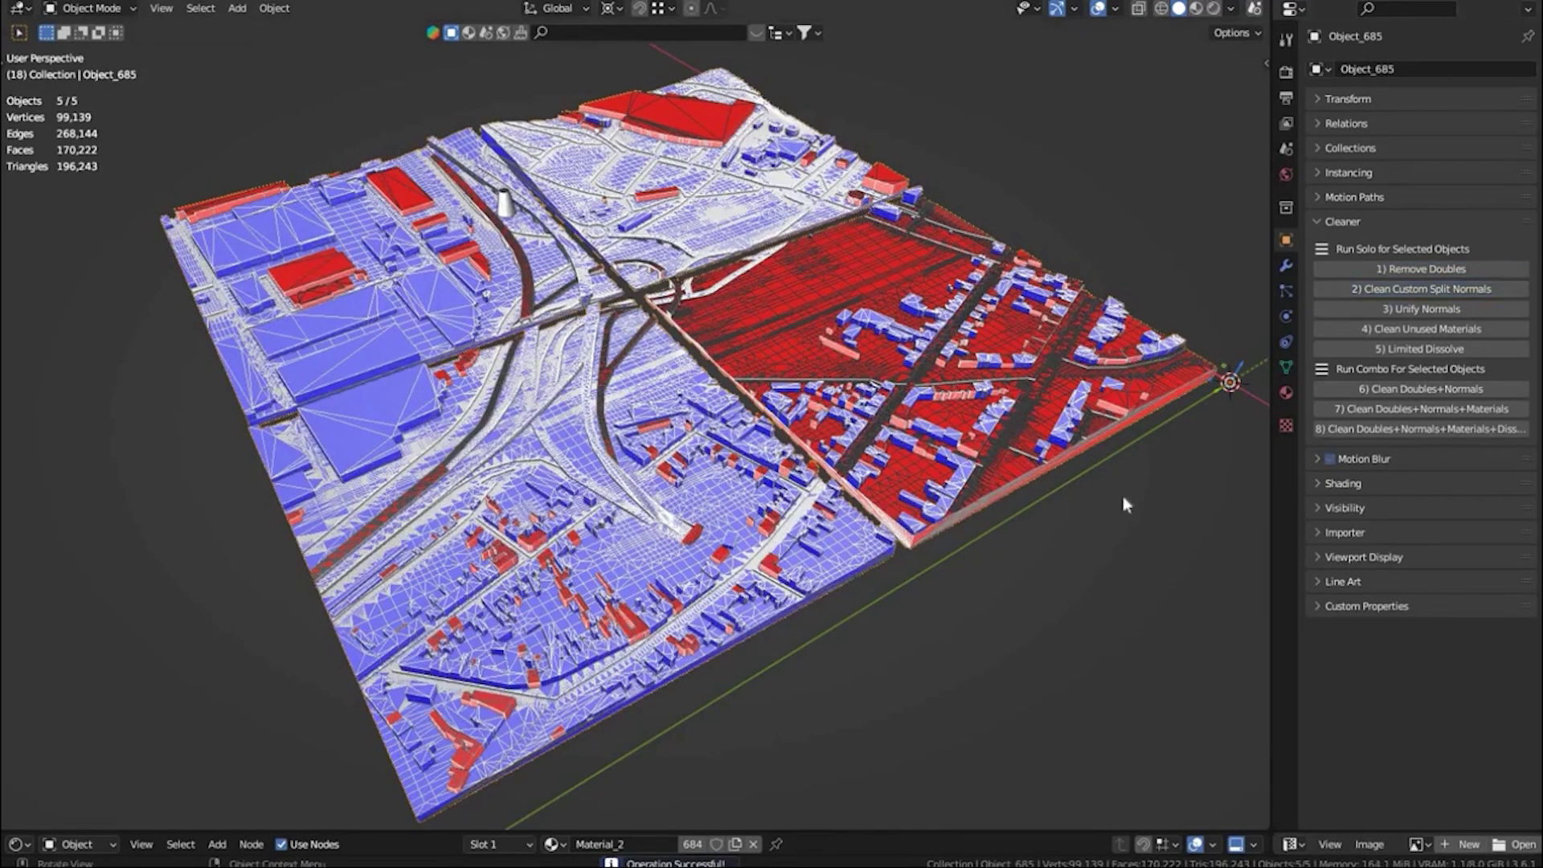
{"action": "left_click", "coordinate": [1338, 310]}
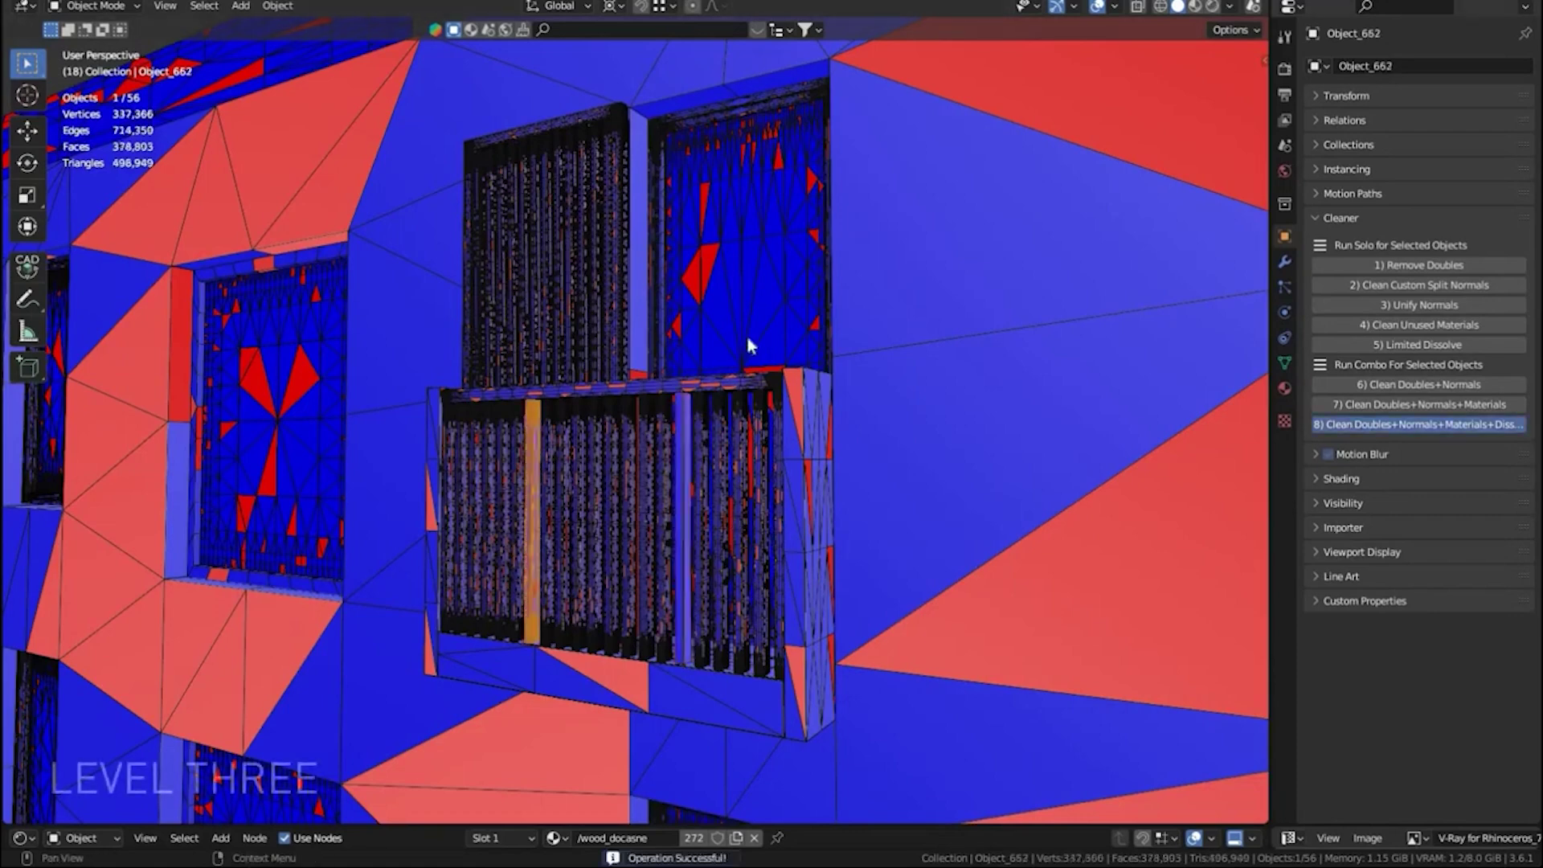
- Clean the window glass, then select the lower and upper balcony slats and clean them
{"action": "left_click", "coordinate": [747, 345]}
{"action": "left_click", "coordinate": [1369, 424]}
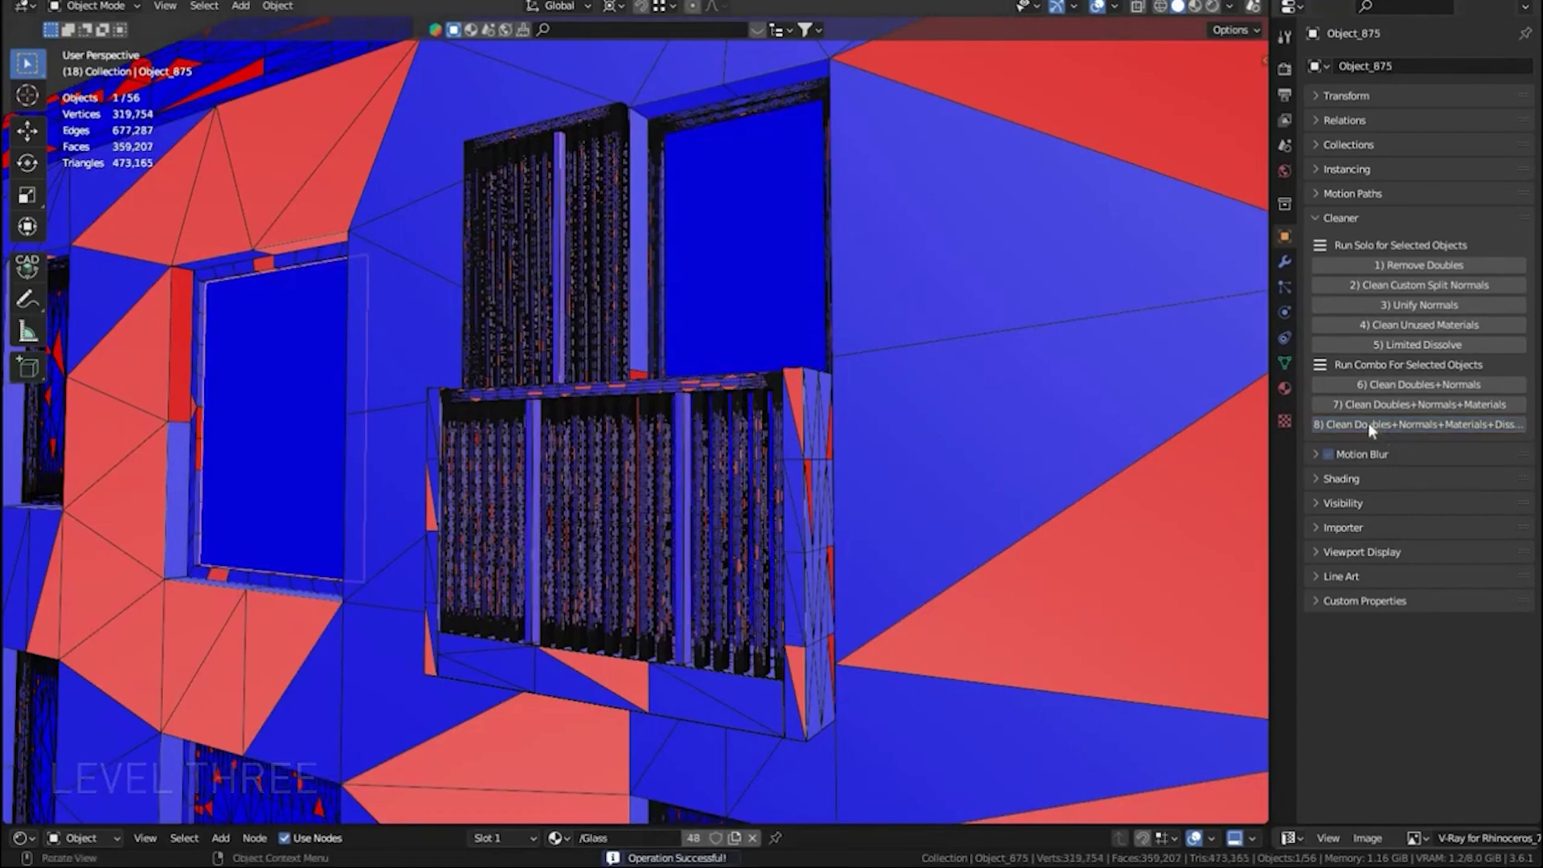
{"action": "left_click", "coordinate": [493, 517]}
{"action": "left_click", "coordinate": [567, 517], "text": "shift"}
{"action": "left_click", "coordinate": [643, 517], "text": "shift"}
{"action": "left_click", "coordinate": [741, 517], "text": "shift"}
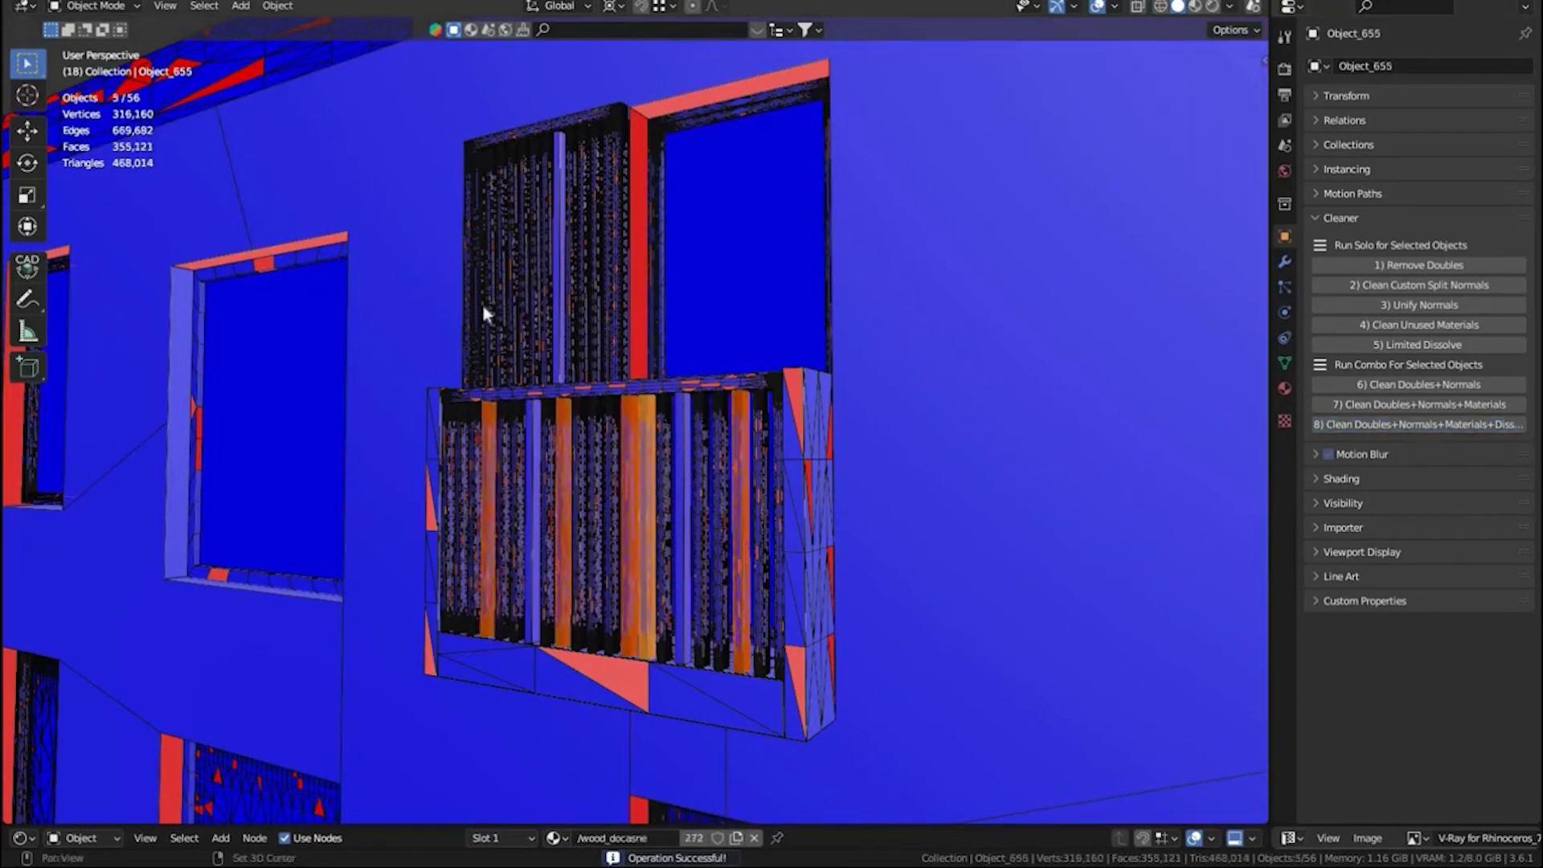
{"action": "left_click", "coordinate": [608, 242], "text": "shift"}
{"action": "left_click", "coordinate": [524, 265], "text": "shift"}
{"action": "left_click", "coordinate": [490, 274], "text": "shift"}
{"action": "left_click", "coordinate": [561, 277], "text": "shift"}
{"action": "left_click", "coordinate": [584, 278], "text": "shift"}
{"action": "left_click", "coordinate": [1345, 424]}
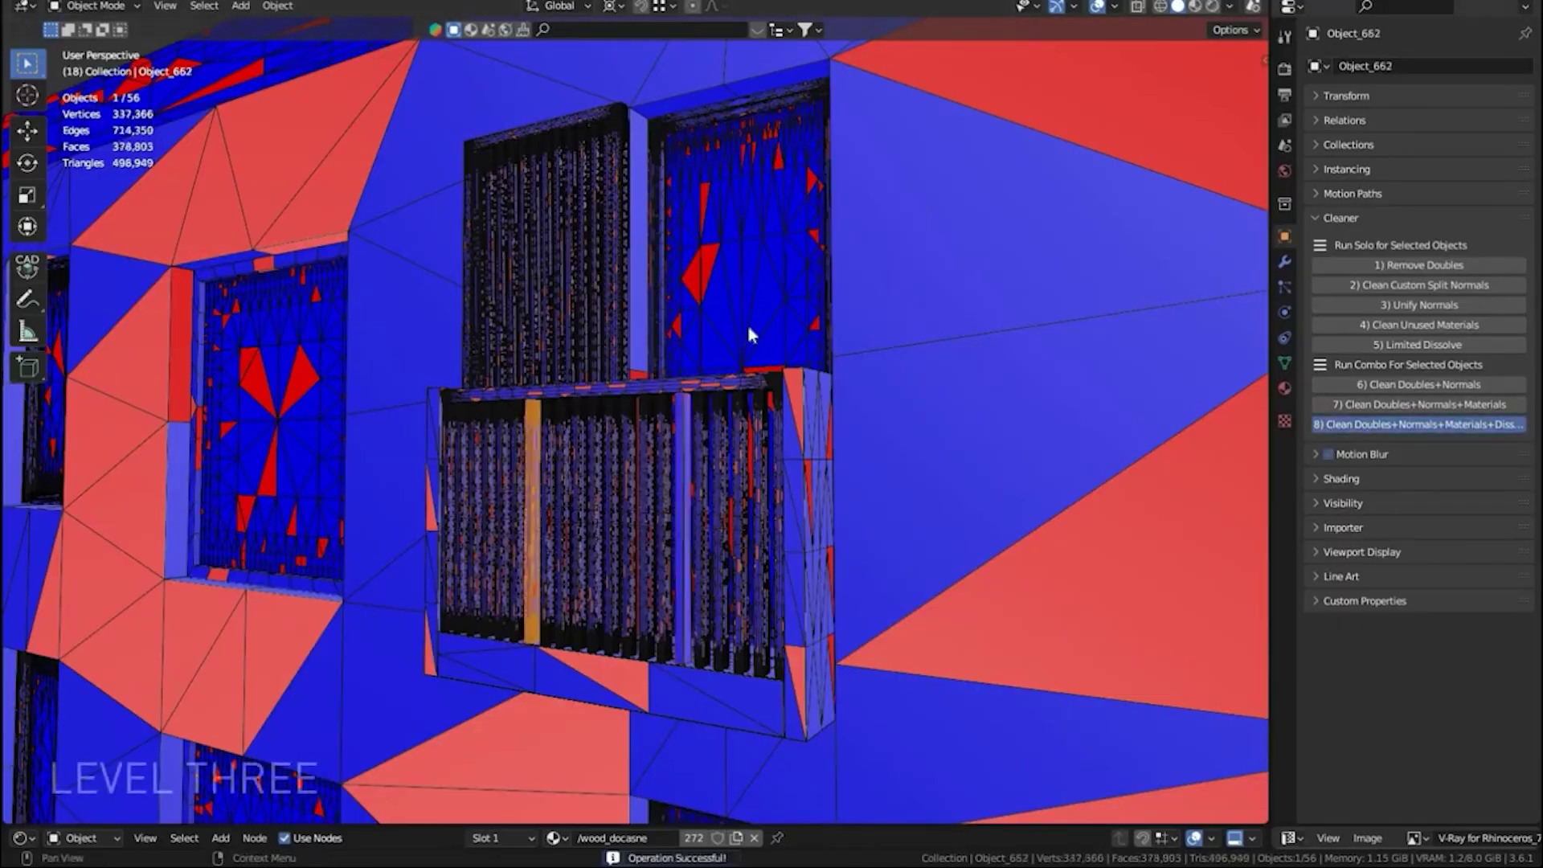
- Clean the window meshes, then select a slat and the upper grill bars
{"action": "left_click", "coordinate": [1419, 424]}
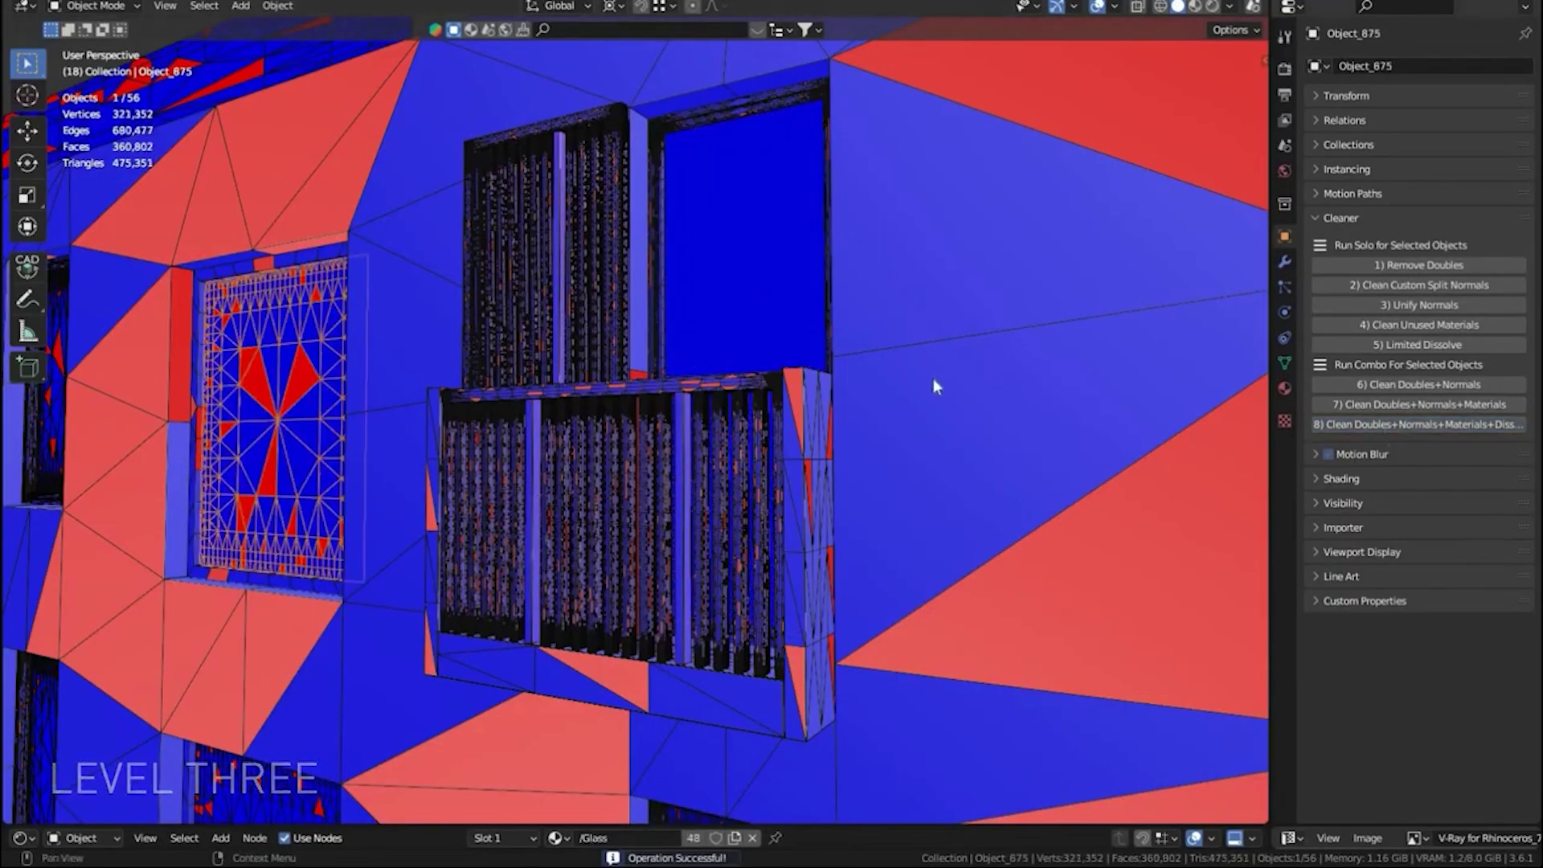
{"action": "left_click", "coordinate": [1399, 426]}
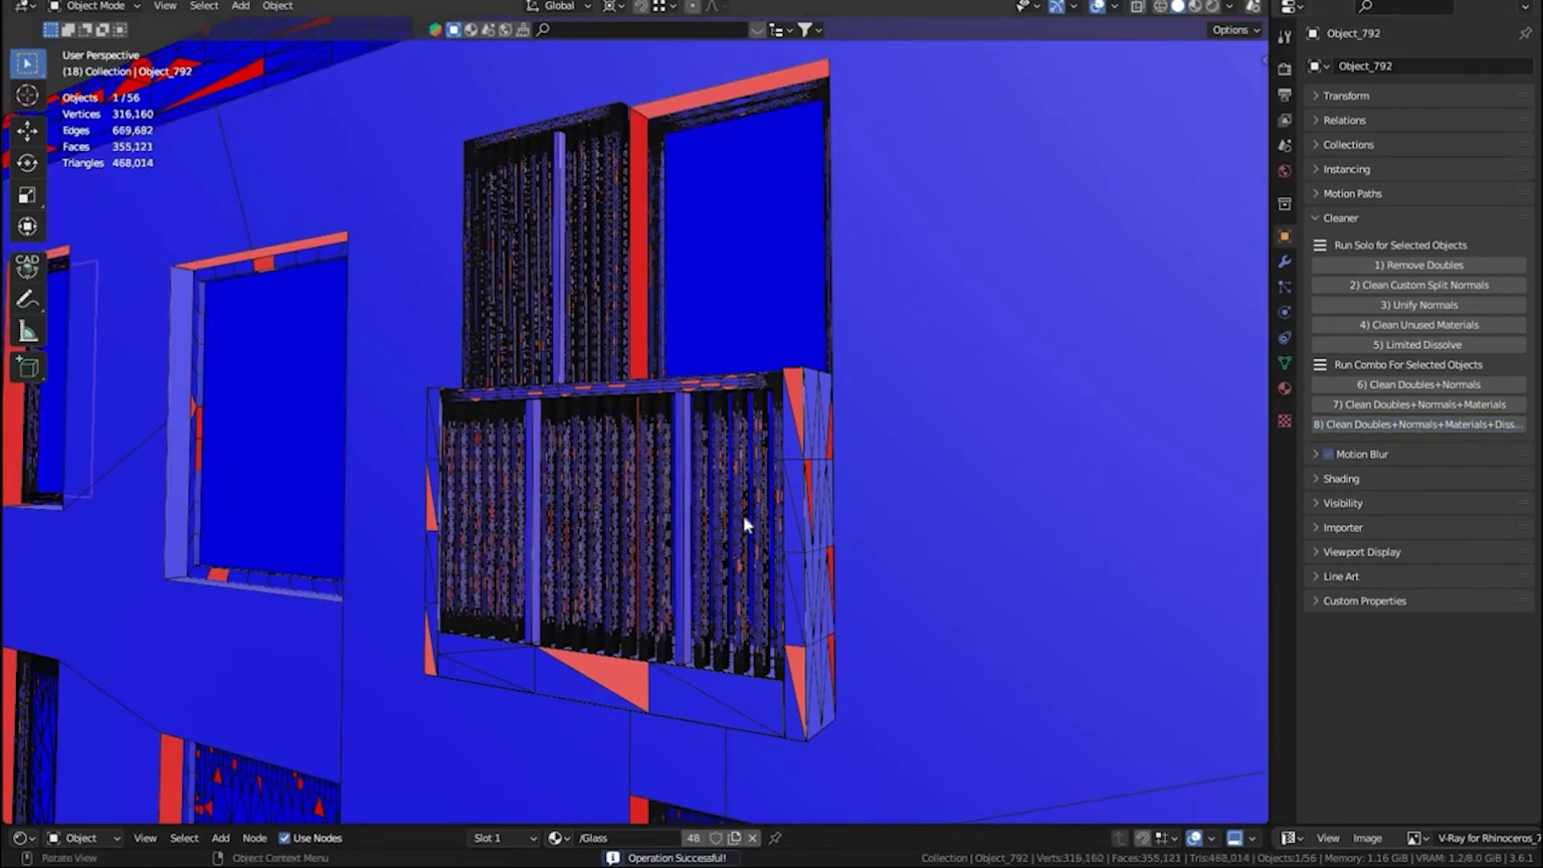
{"action": "left_click", "coordinate": [1431, 422]}
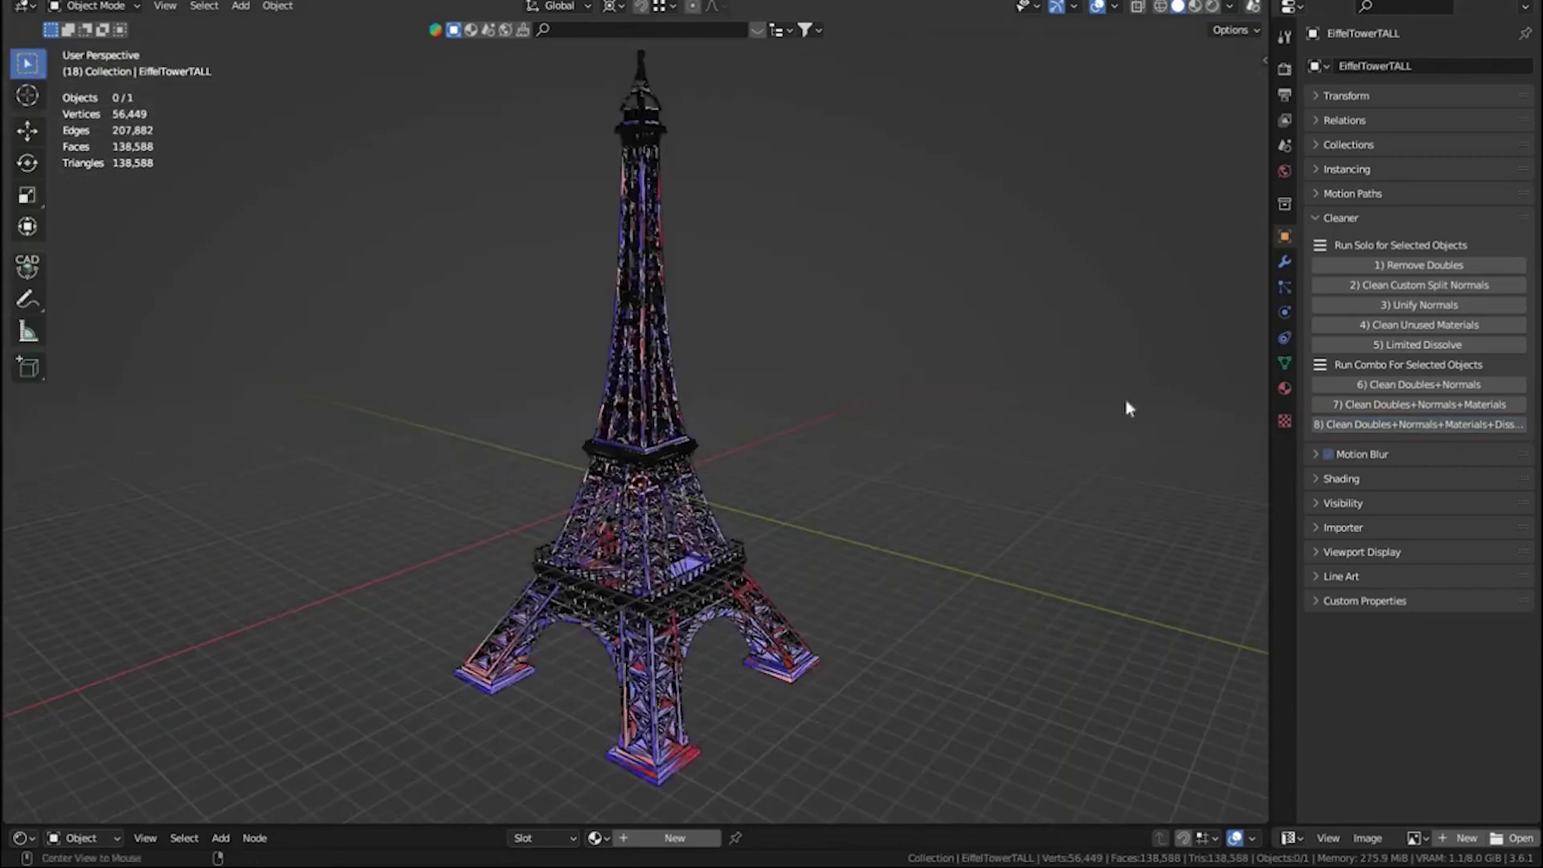
- Select everything and run Cleaner's full cleanup on the city model
{"action": "key", "text": "a"}
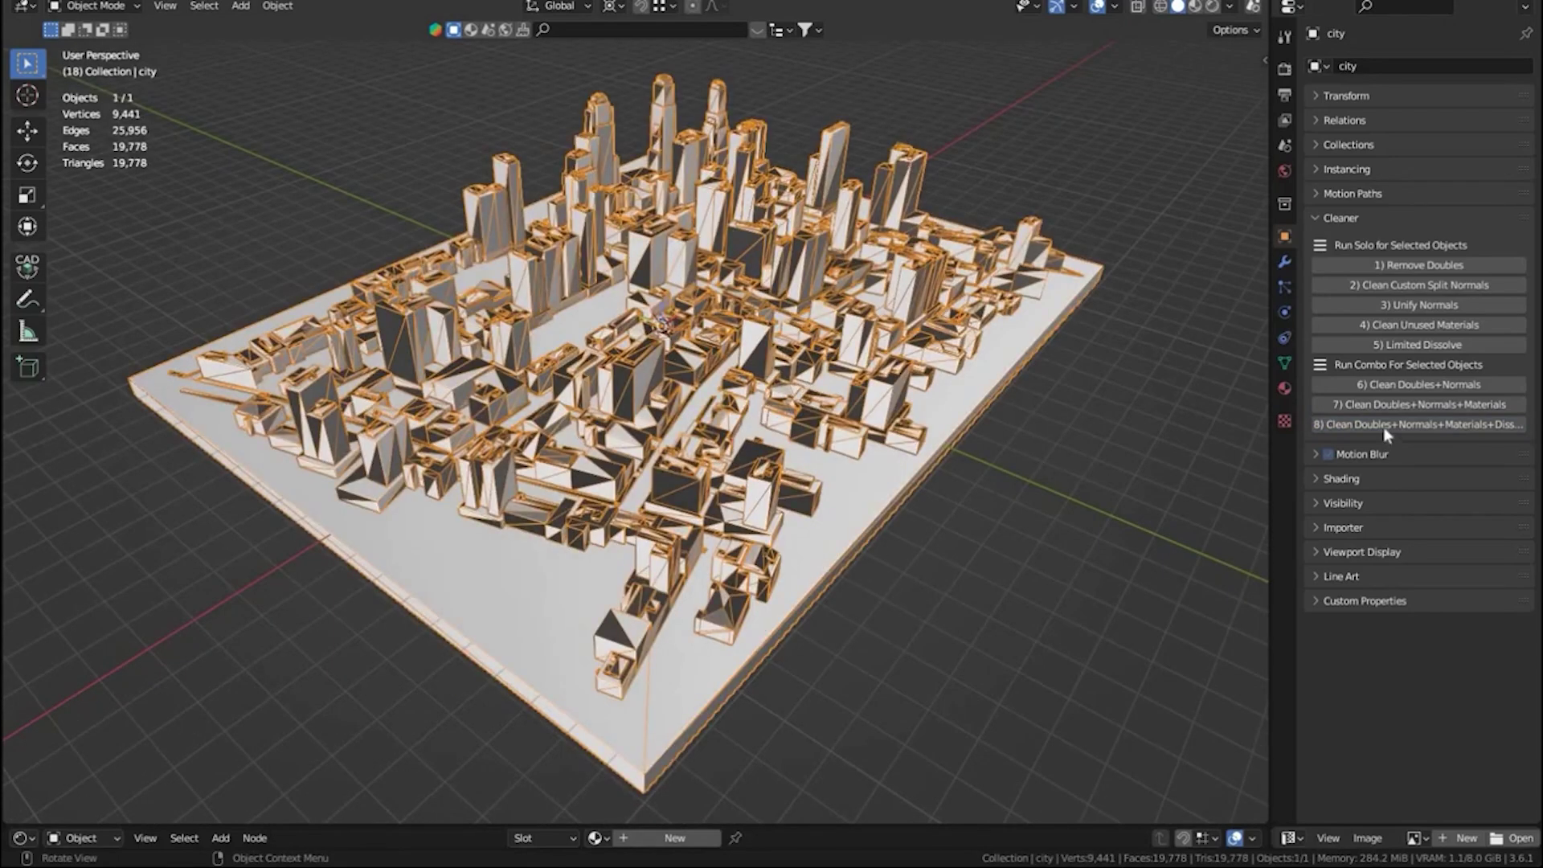
{"action": "left_click", "coordinate": [1386, 426]}
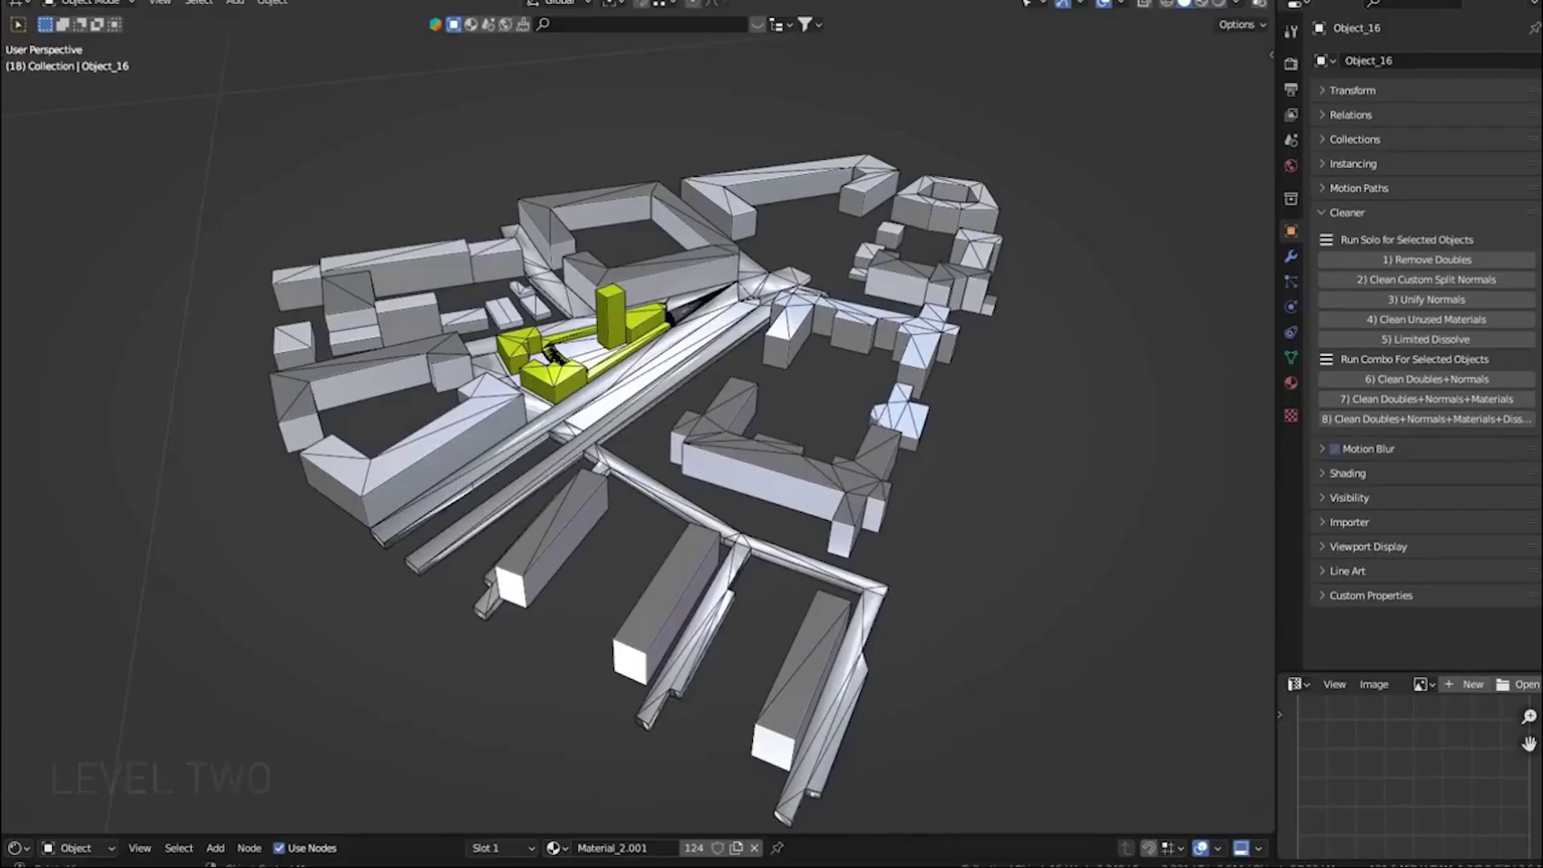
{"action": "left_click", "coordinate": [1351, 422]}
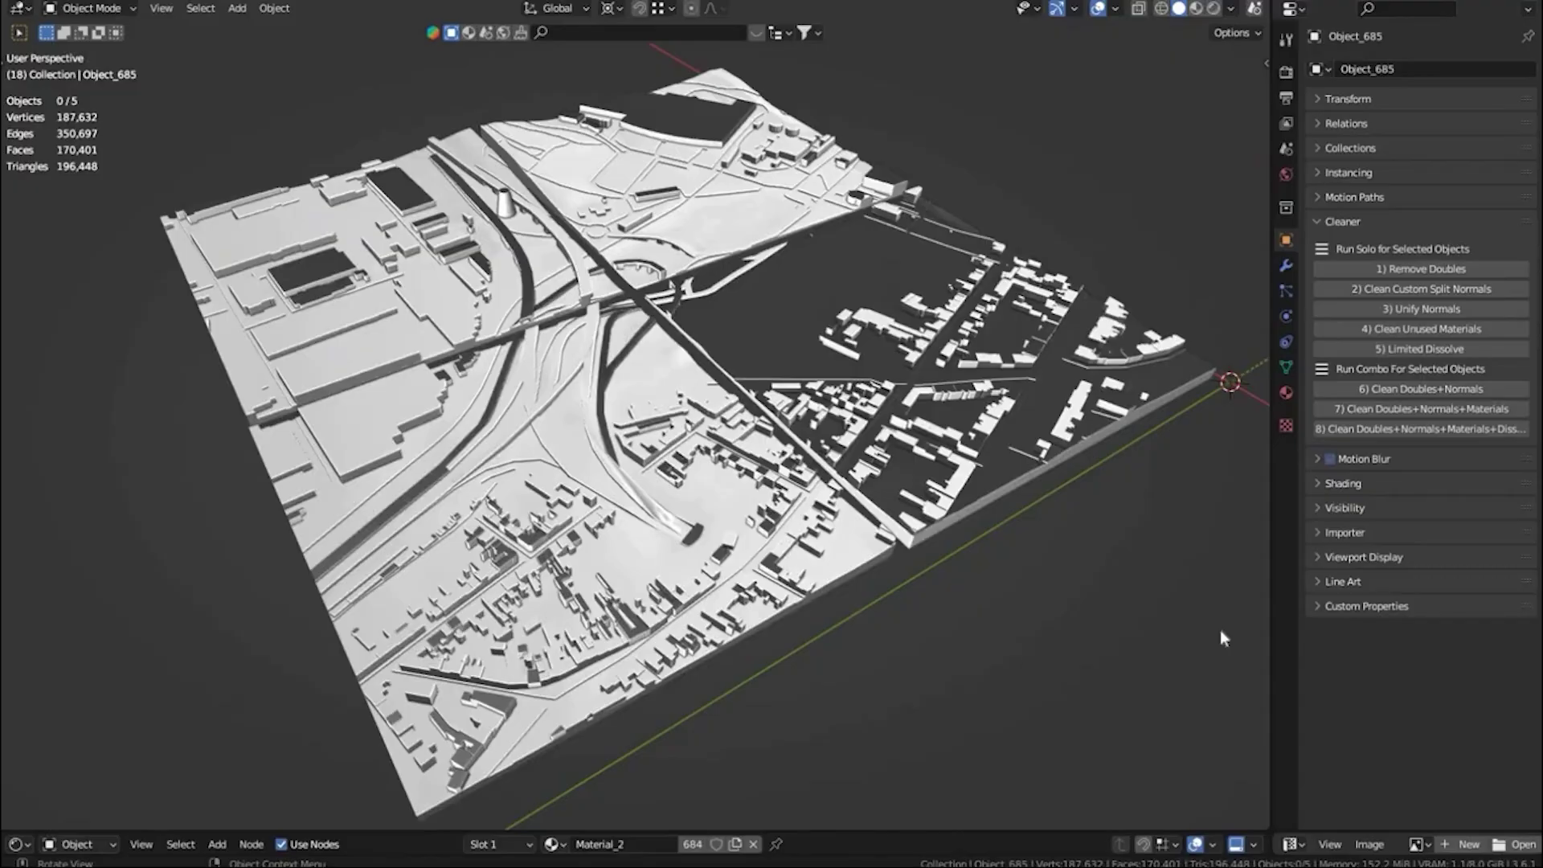
- Unify normals on all five terrain tiles and triangulate the terrain mesh in Edit Mode
{"action": "key", "text": "a"}
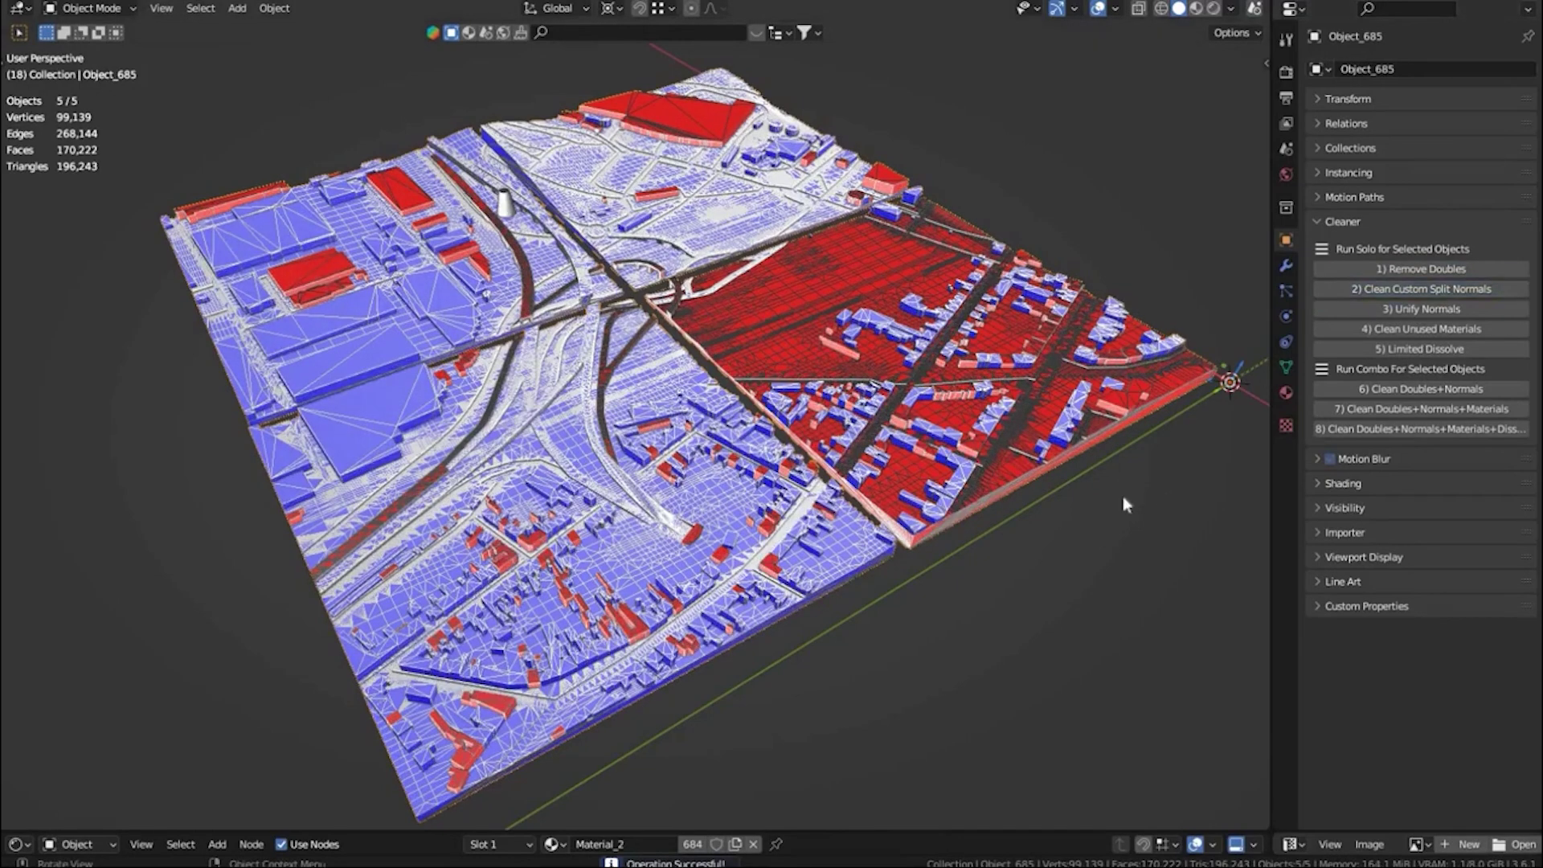
{"action": "left_click", "coordinate": [1338, 310]}
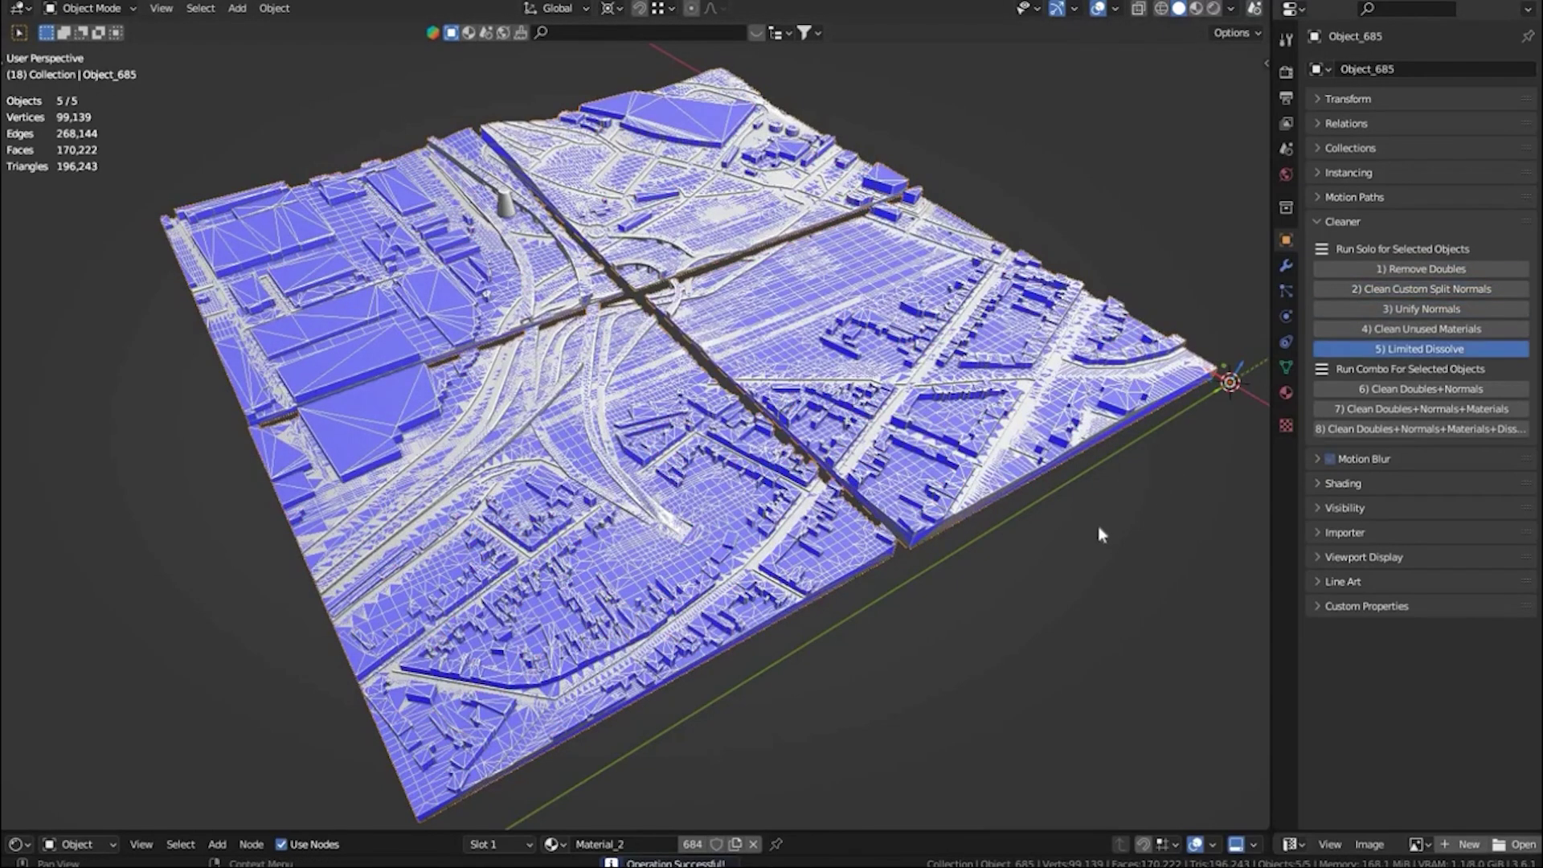
{"action": "key", "text": "Tab"}
{"action": "key", "text": "ctrl+t"}
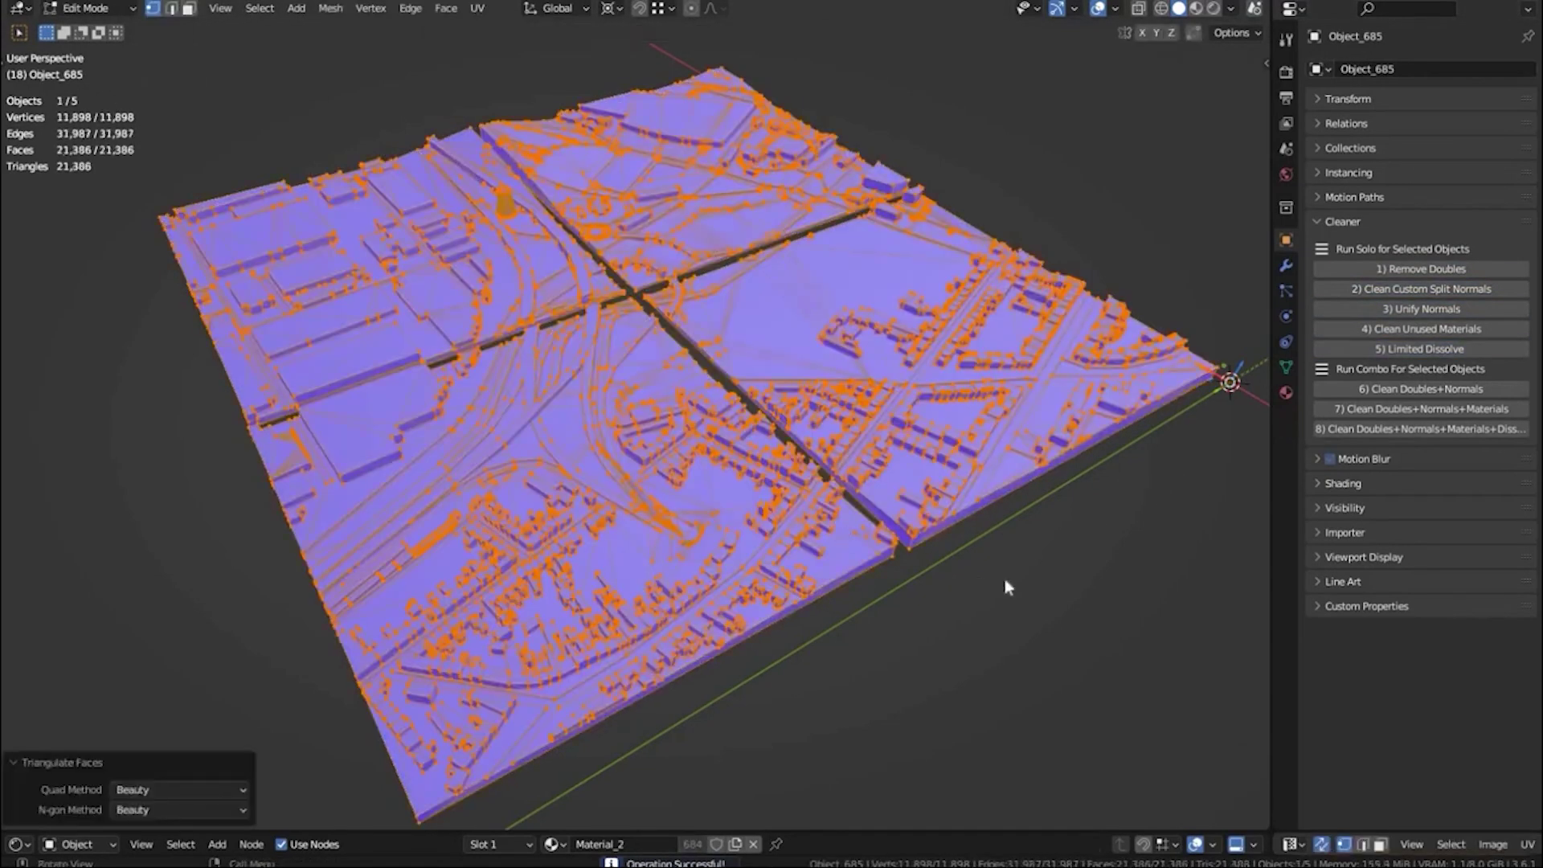
{"action": "key", "text": "Tab"}
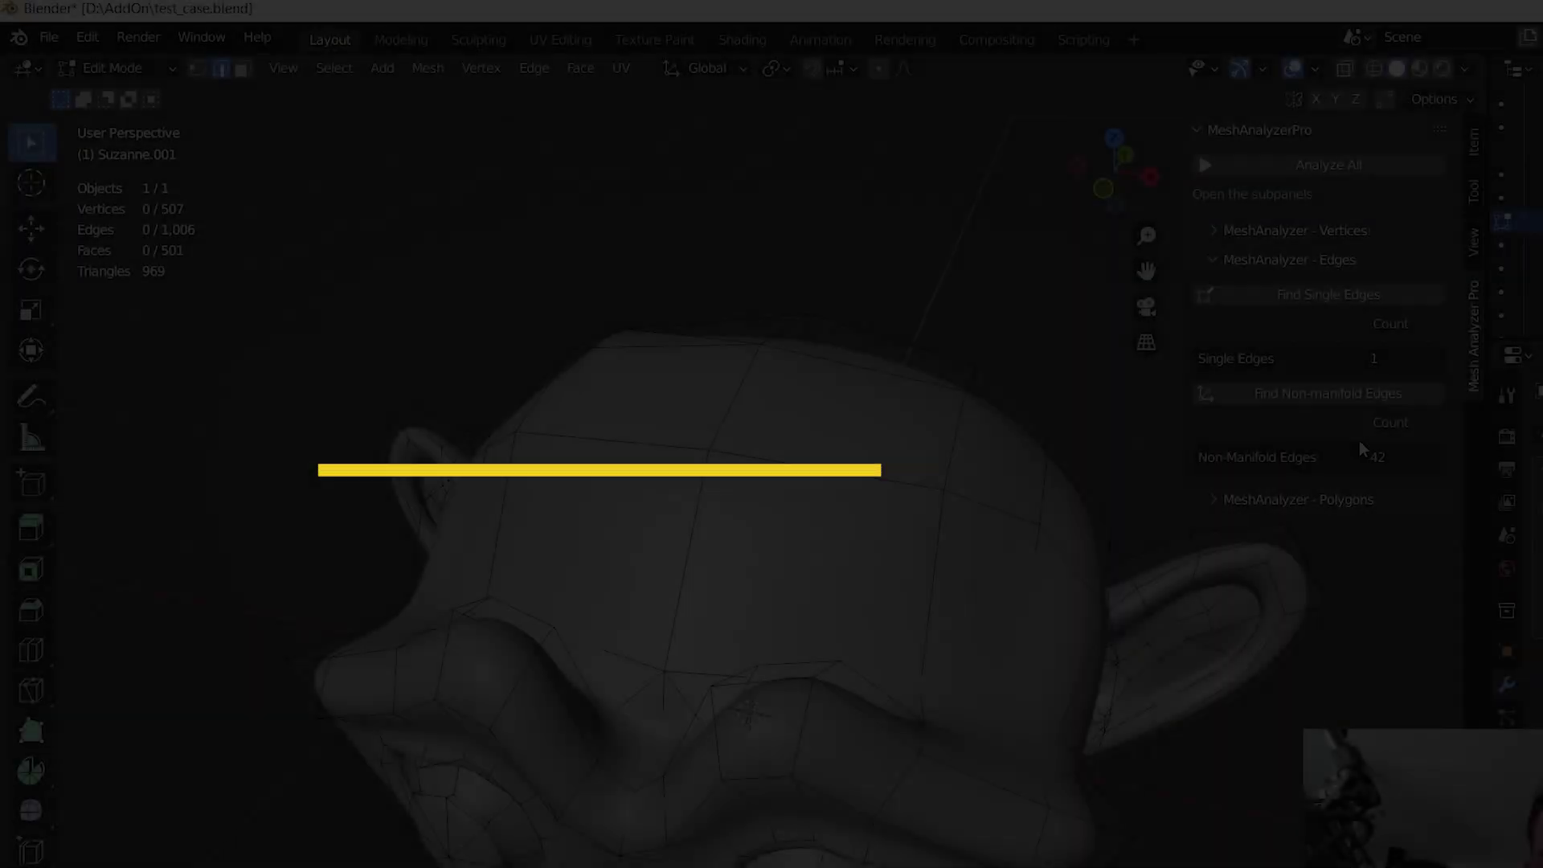
- Find Suzanne's non-manifold edges and single edges, inspecting the head from several angles
{"action": "left_click", "coordinate": [1359, 393]}
{"action": "scroll", "coordinate": [724, 563], "scroll_direction": "down", "scroll_amount": 5}
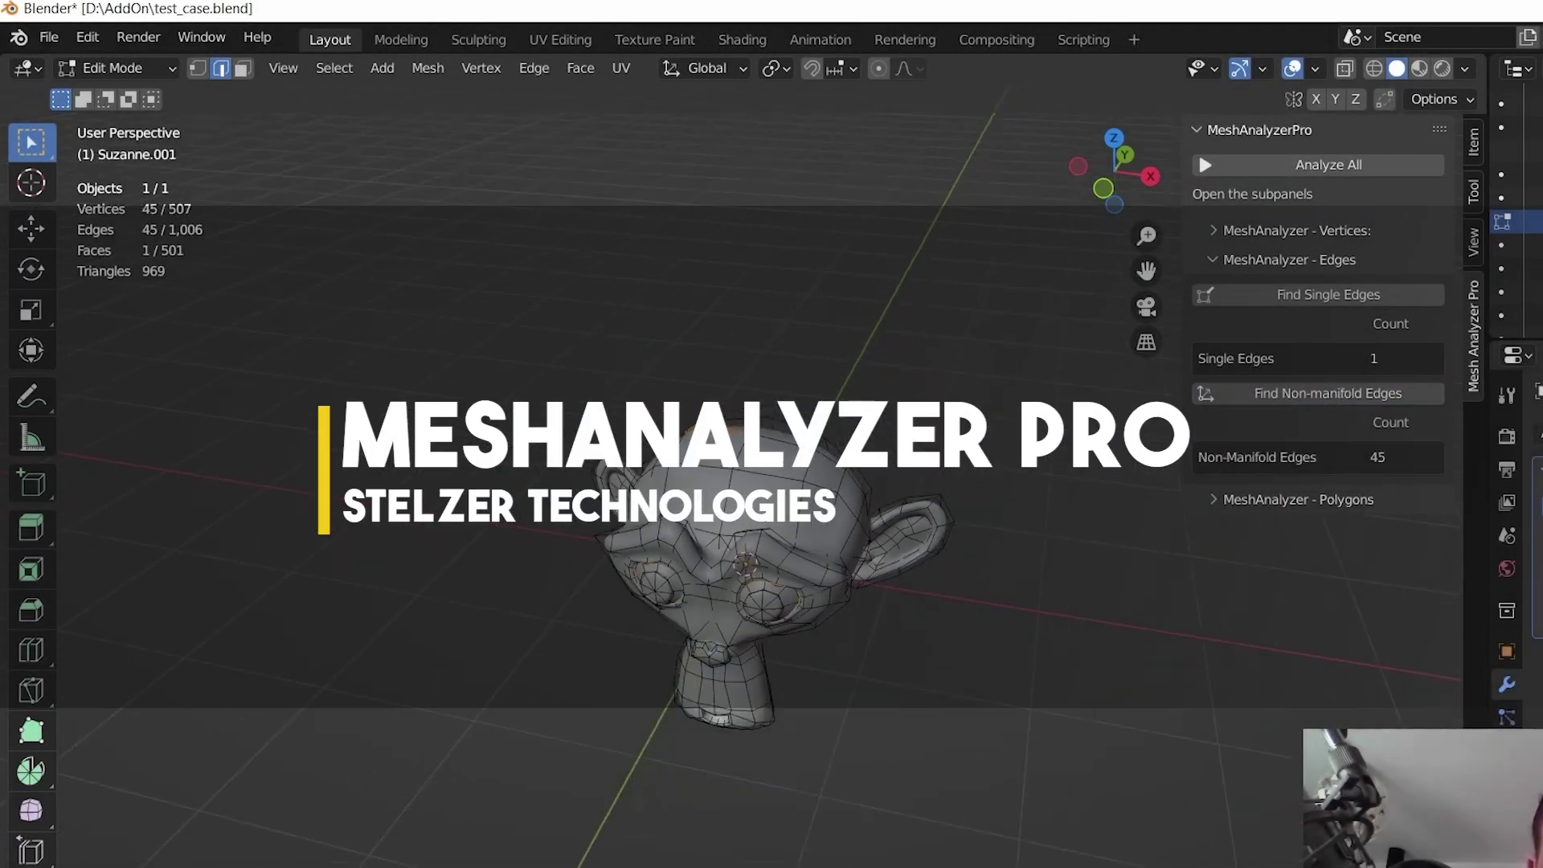
{"action": "middle_click_drag", "start_coordinate": [911, 530], "coordinate": [1044, 541]}
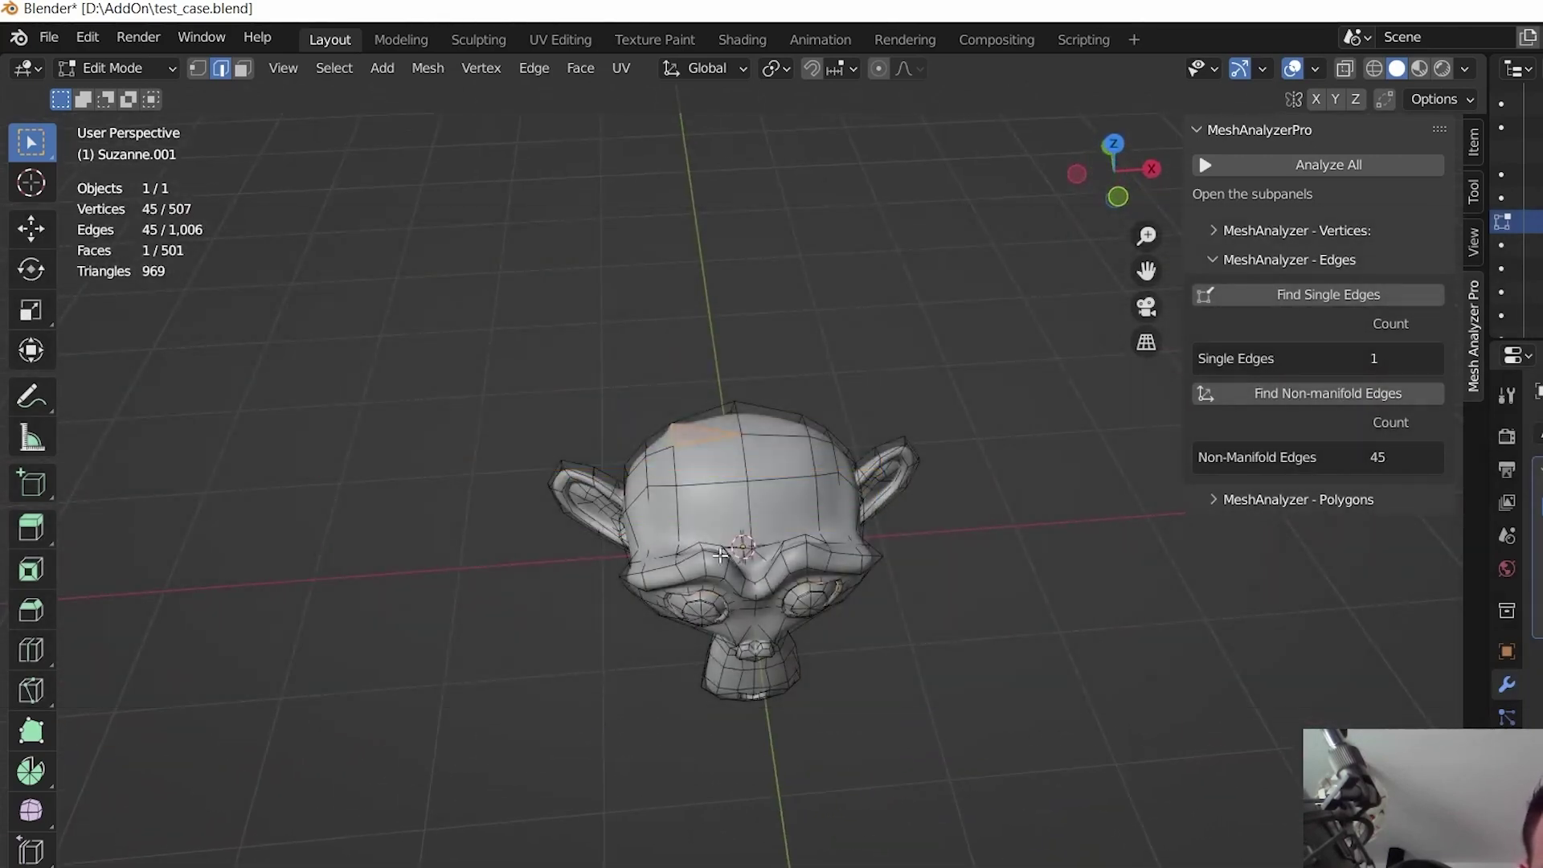
{"action": "scroll", "coordinate": [877, 641], "scroll_direction": "up", "scroll_amount": 4}
{"action": "middle_click_drag", "start_coordinate": [877, 641], "coordinate": [1050, 451]}
{"action": "scroll", "coordinate": [827, 516], "scroll_direction": "up", "scroll_amount": 4}
{"action": "middle_click_drag", "start_coordinate": [812, 571], "coordinate": [852, 492]}
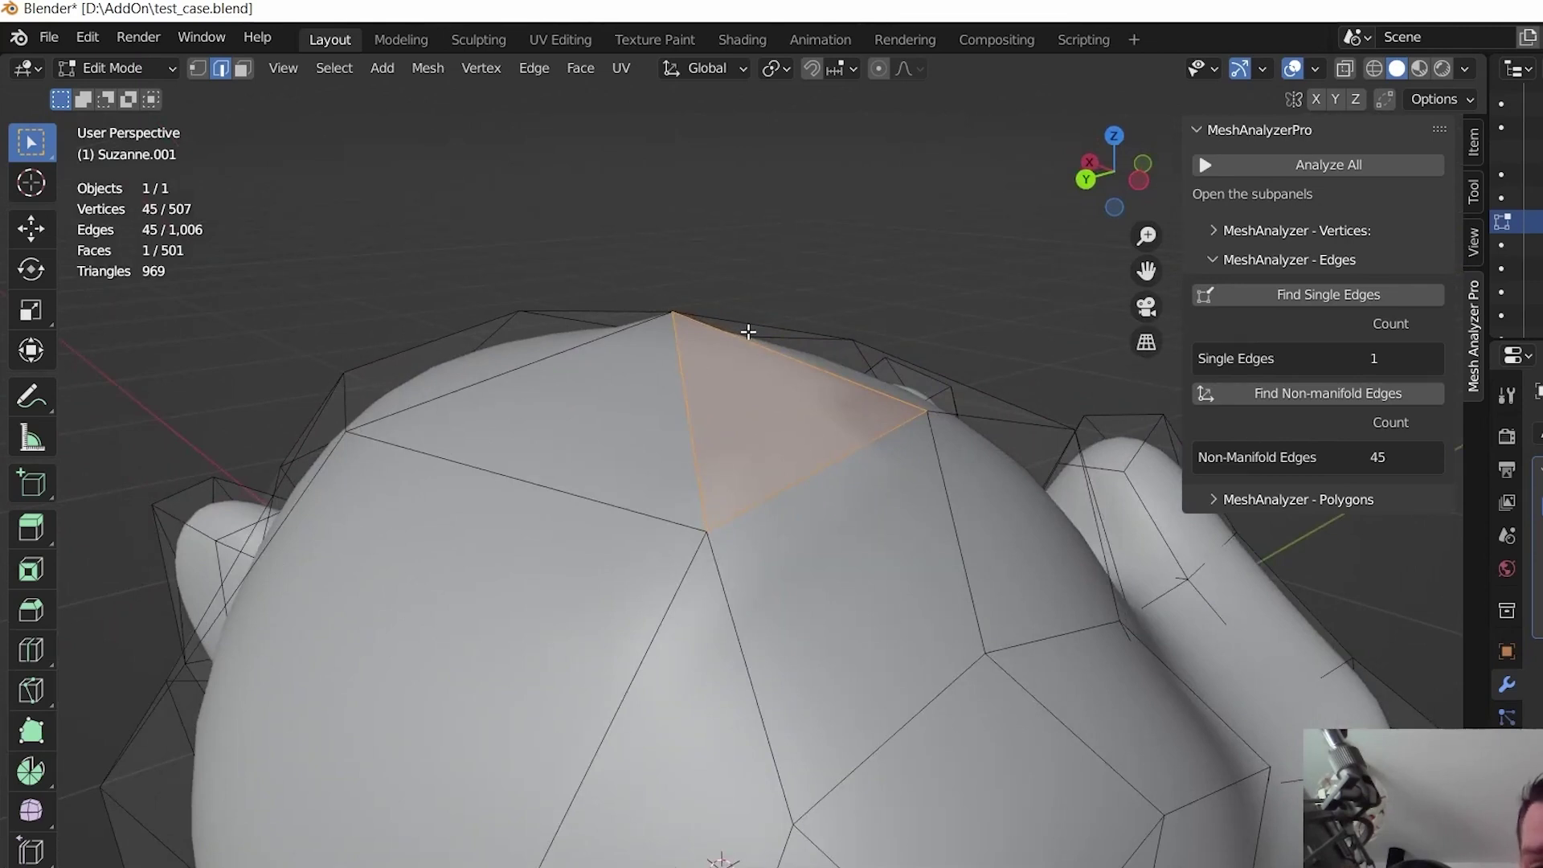
{"action": "left_click", "coordinate": [1321, 304]}
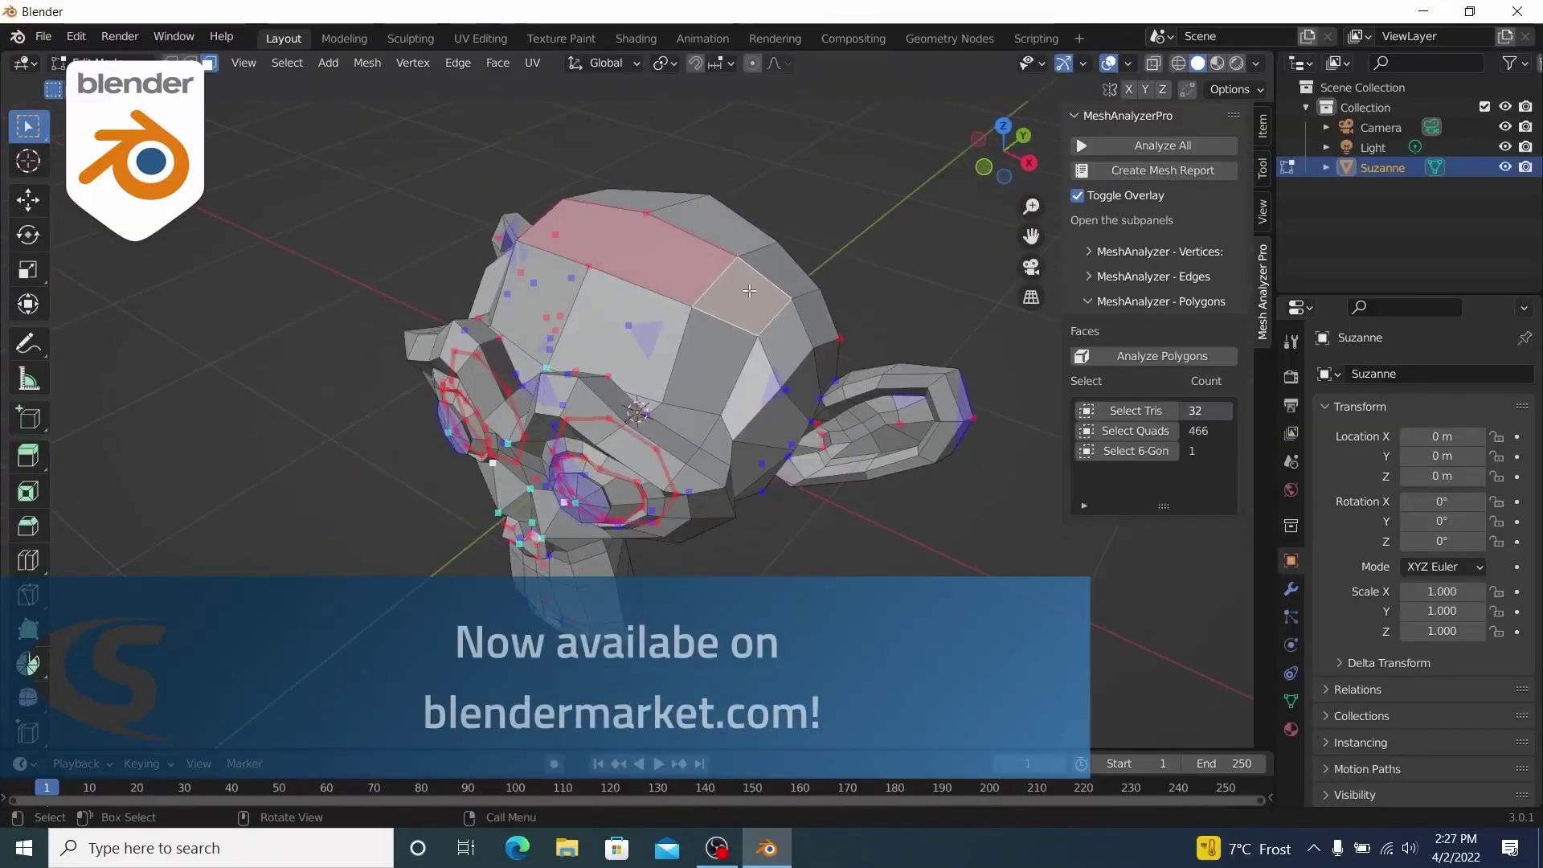
{"action": "middle_click_drag", "start_coordinate": [749, 290], "coordinate": [617, 332]}
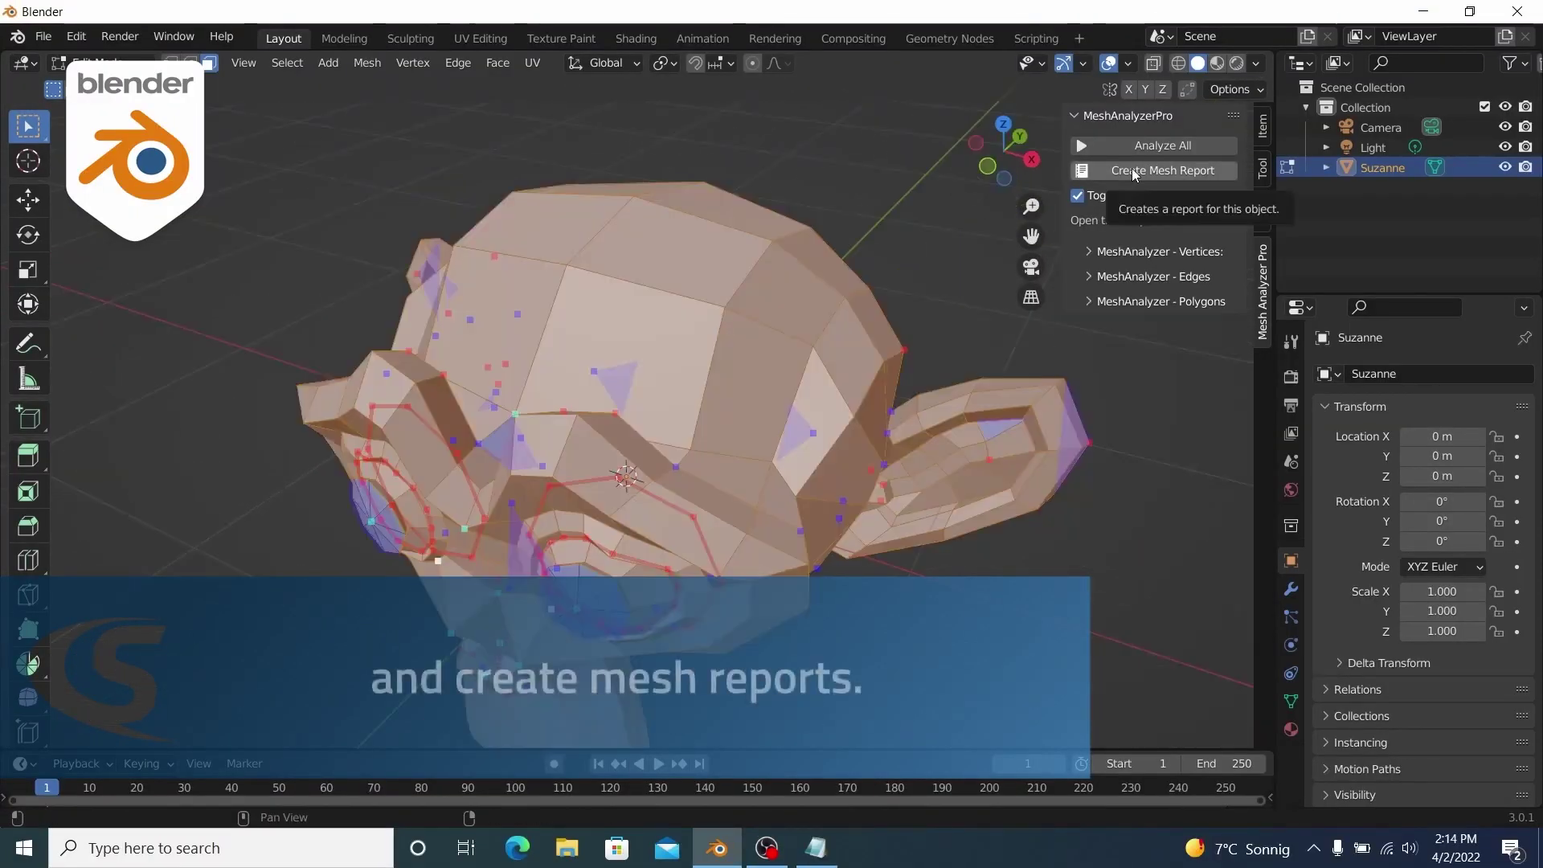
- Save the mesh report as report.txt on the Desktop
{"action": "left_click", "coordinate": [1132, 167]}
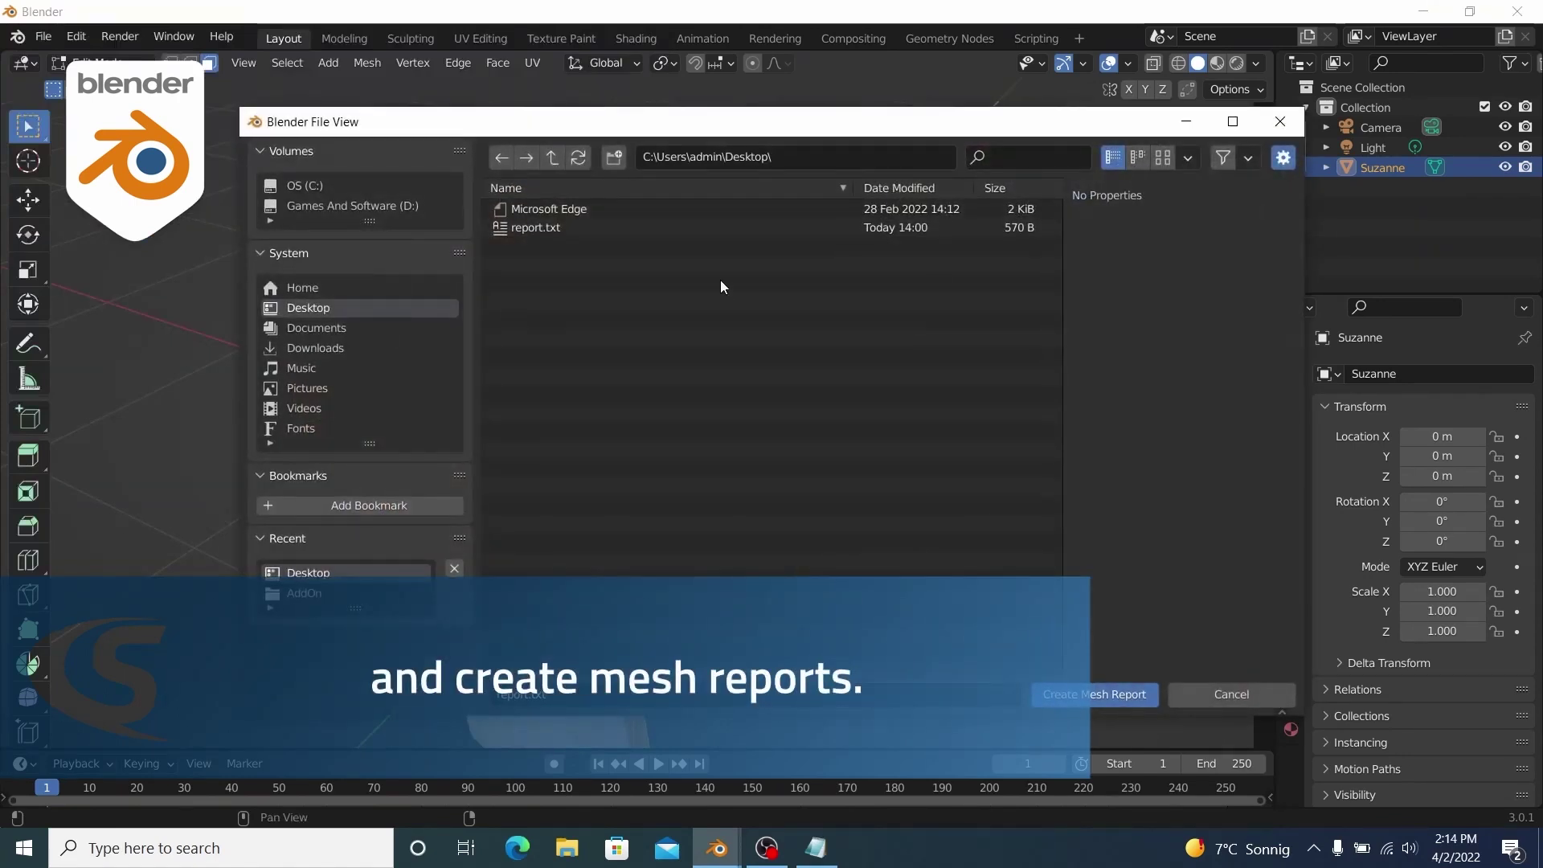
{"action": "left_click", "coordinate": [545, 228]}
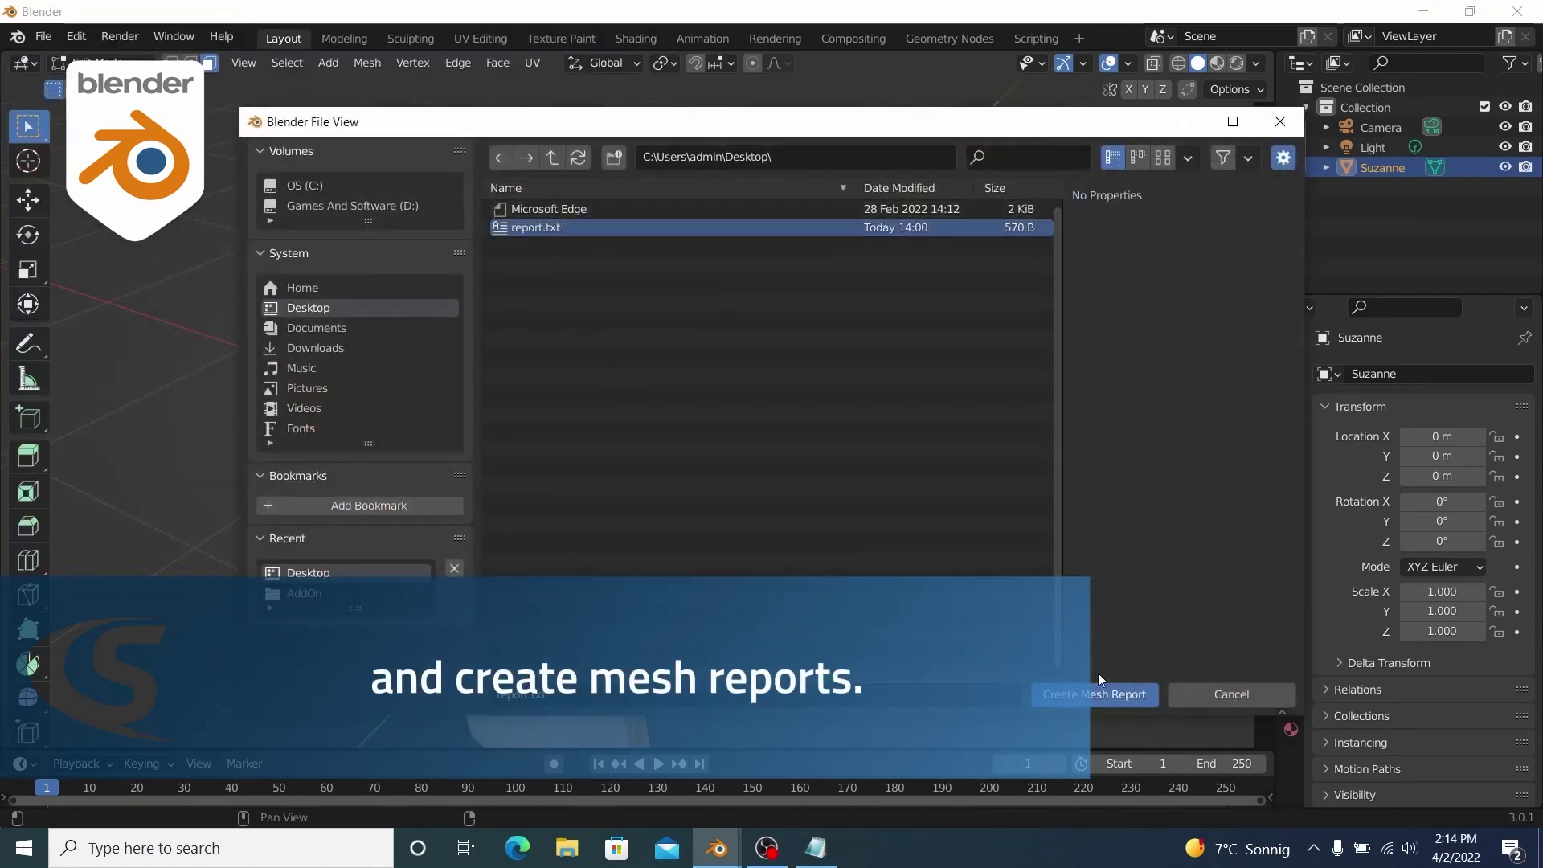
{"action": "left_click", "coordinate": [1095, 694]}
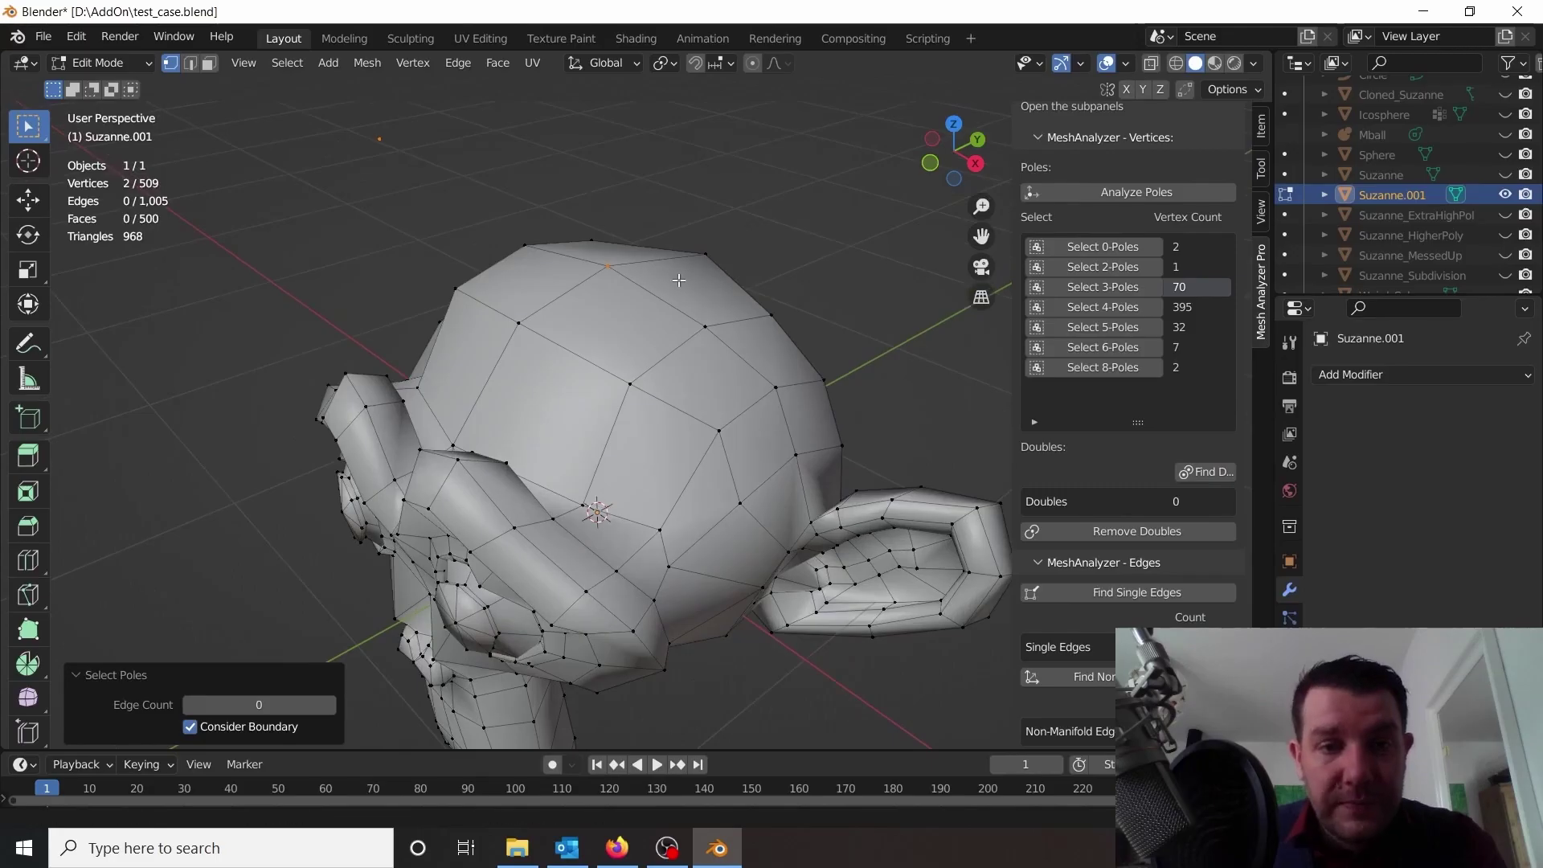
{"action": "middle_click_drag", "start_coordinate": [724, 347], "coordinate": [841, 323]}
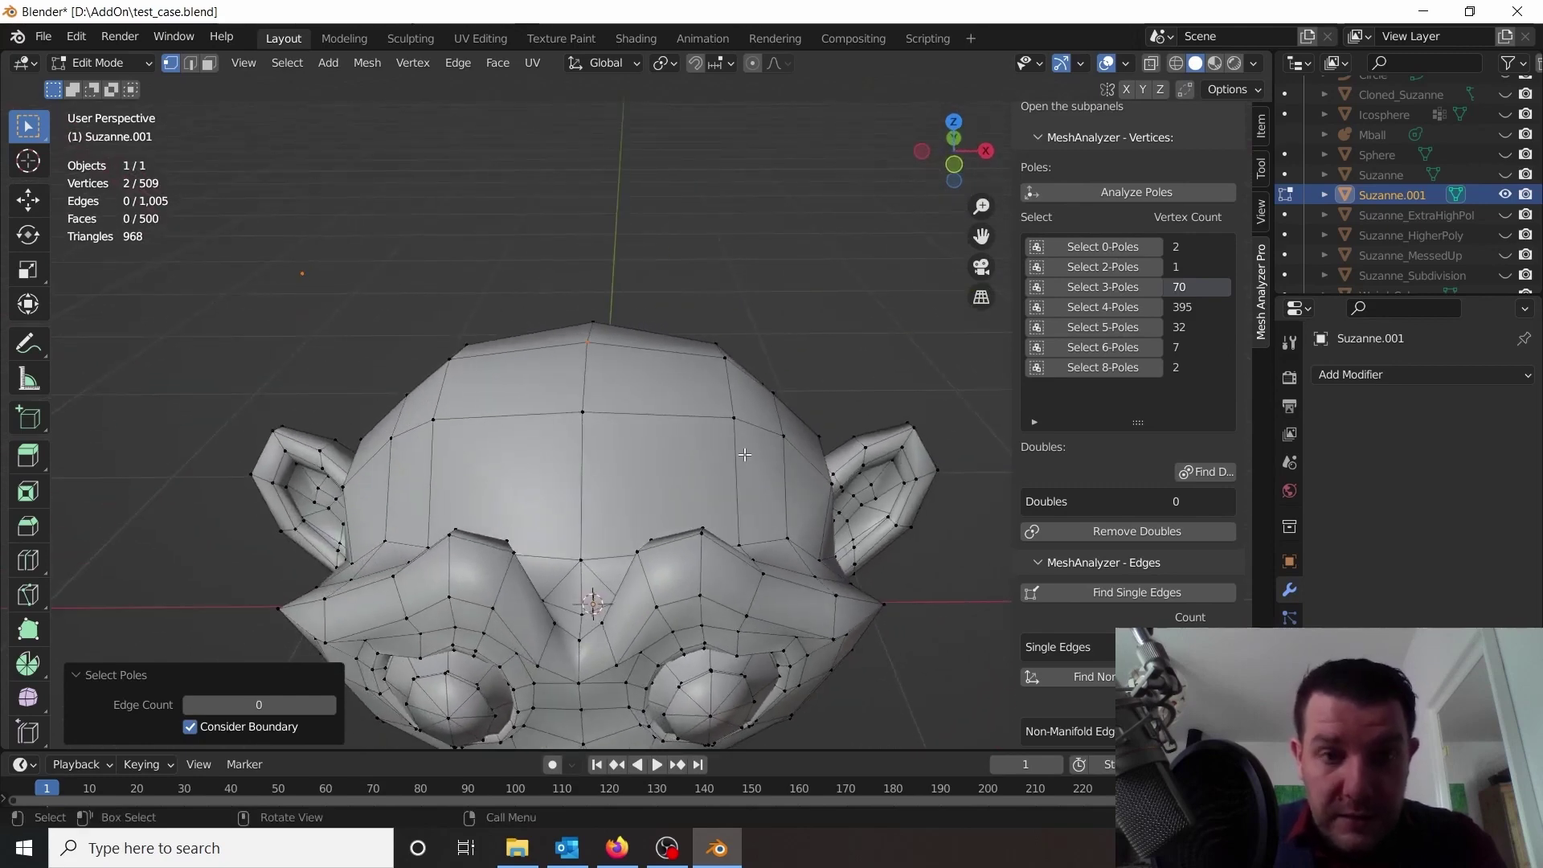
- Select the vertex at the top of Suzanne's head and run Find Doubles, giving Doubles 1
{"action": "key", "text": "g"}
{"action": "key", "text": "Escape"}
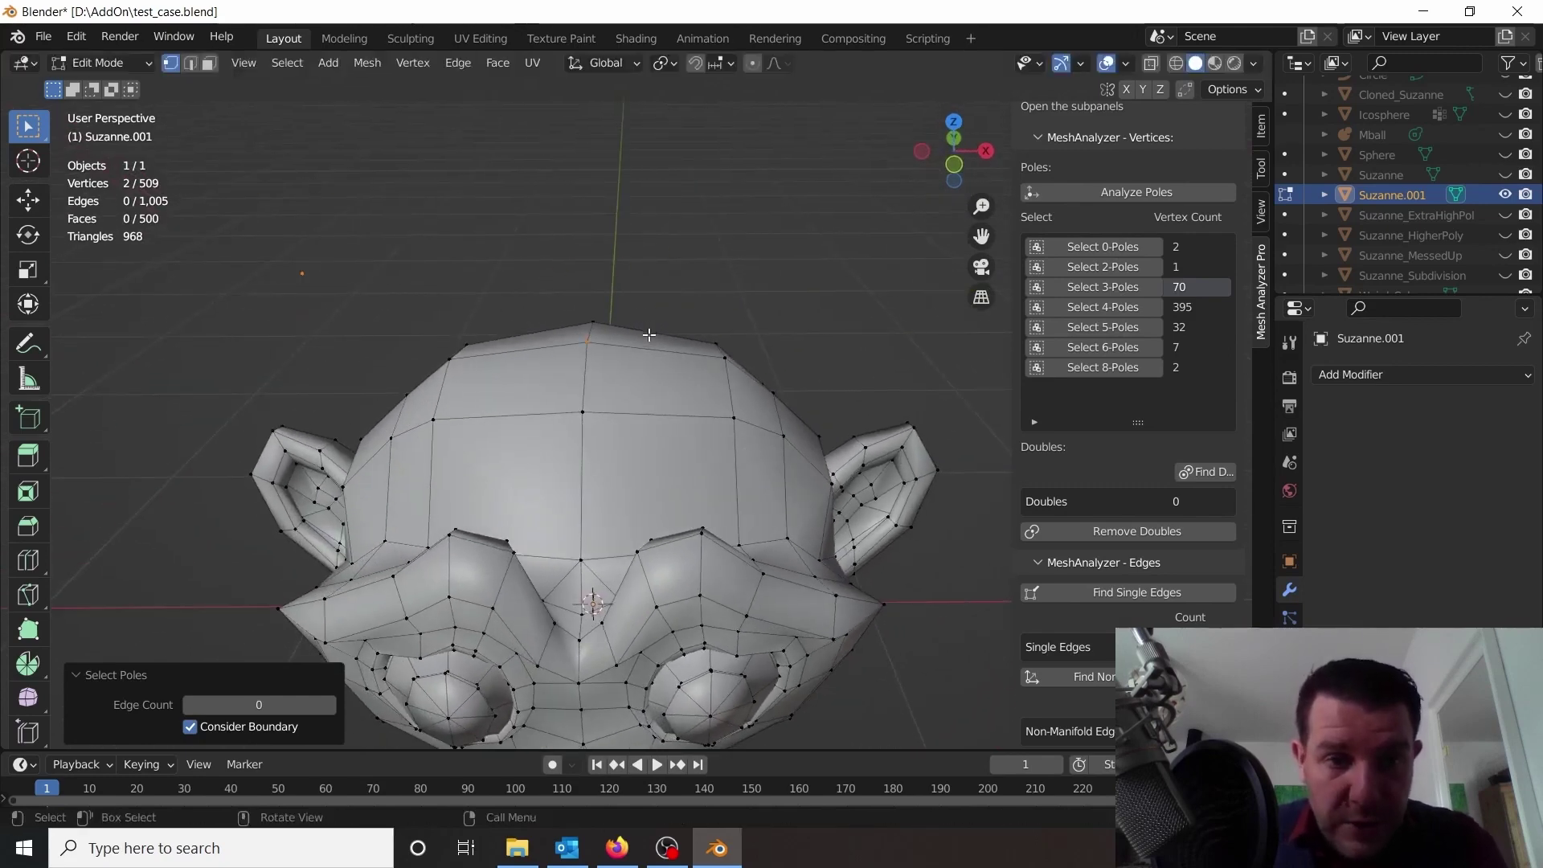
{"action": "left_click", "coordinate": [611, 344]}
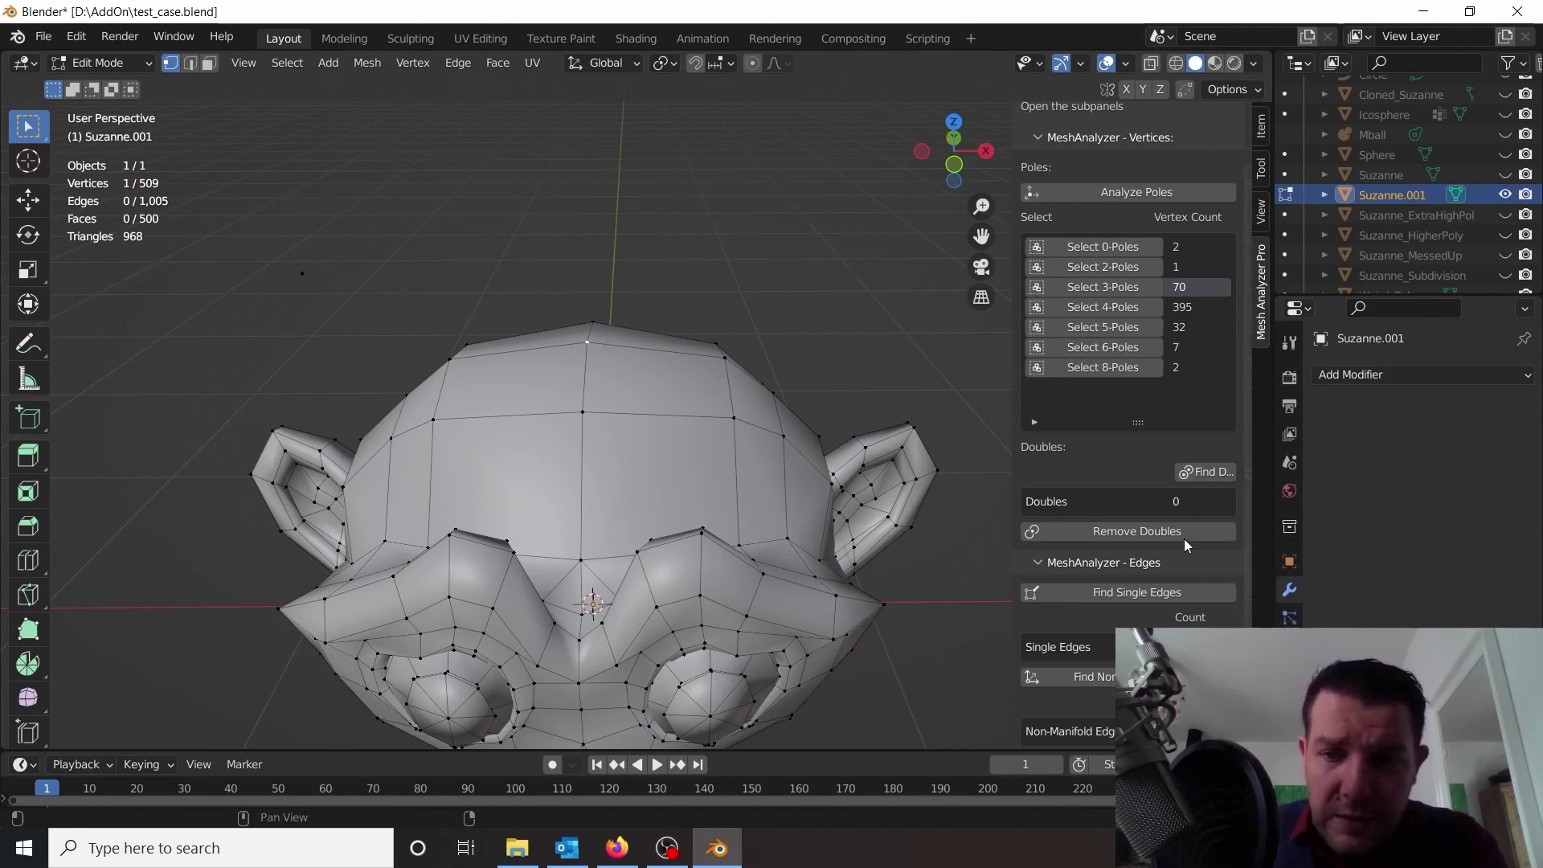
{"action": "left_click", "coordinate": [1204, 473]}
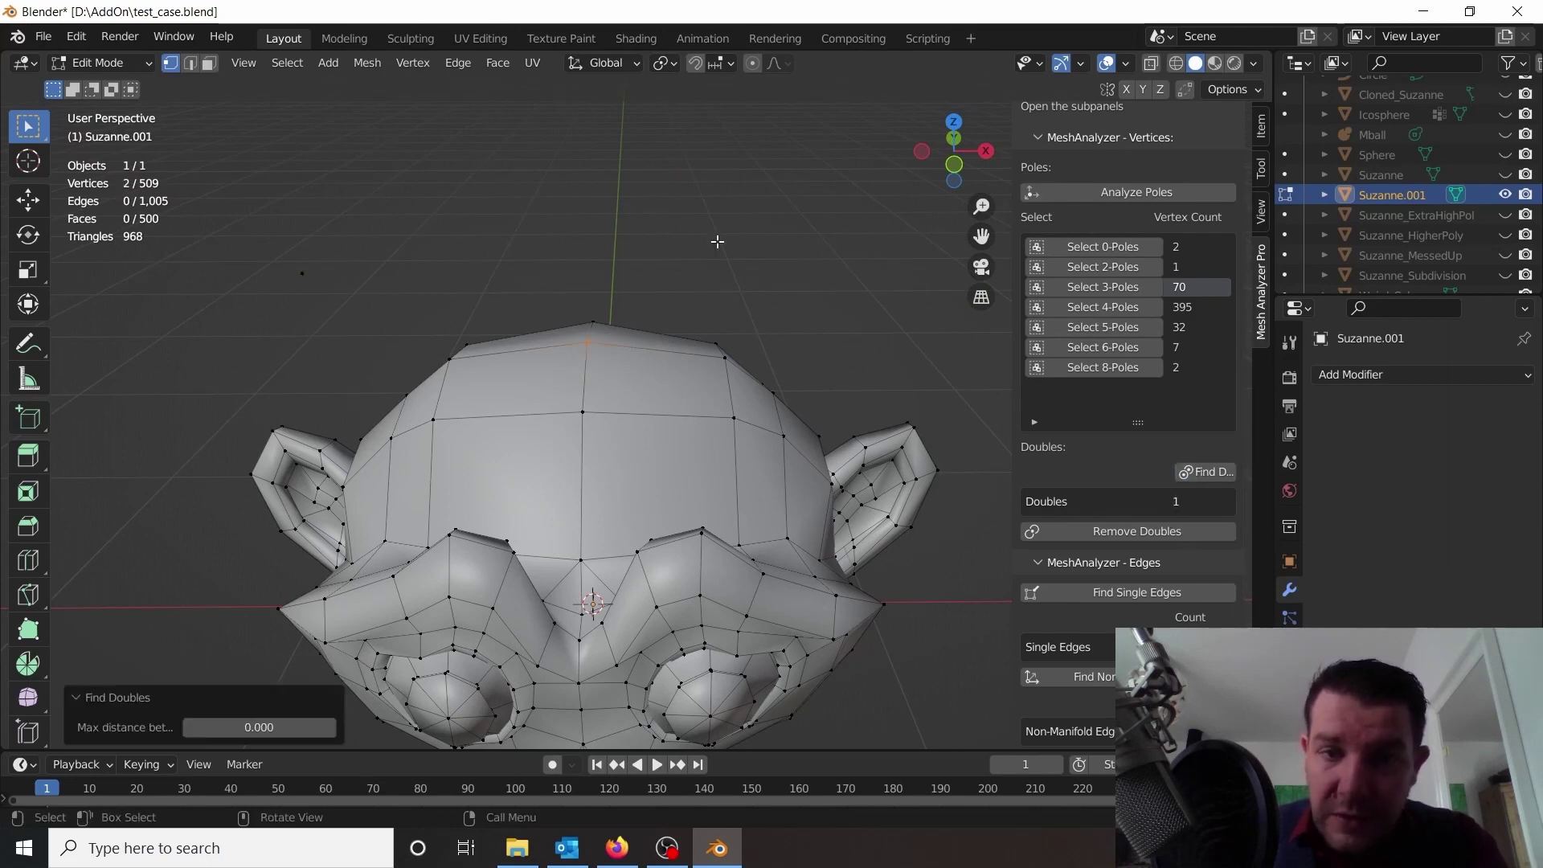
- Clear the selection and change the analyzer's 4-pole colour
{"action": "left_click", "coordinate": [590, 338]}
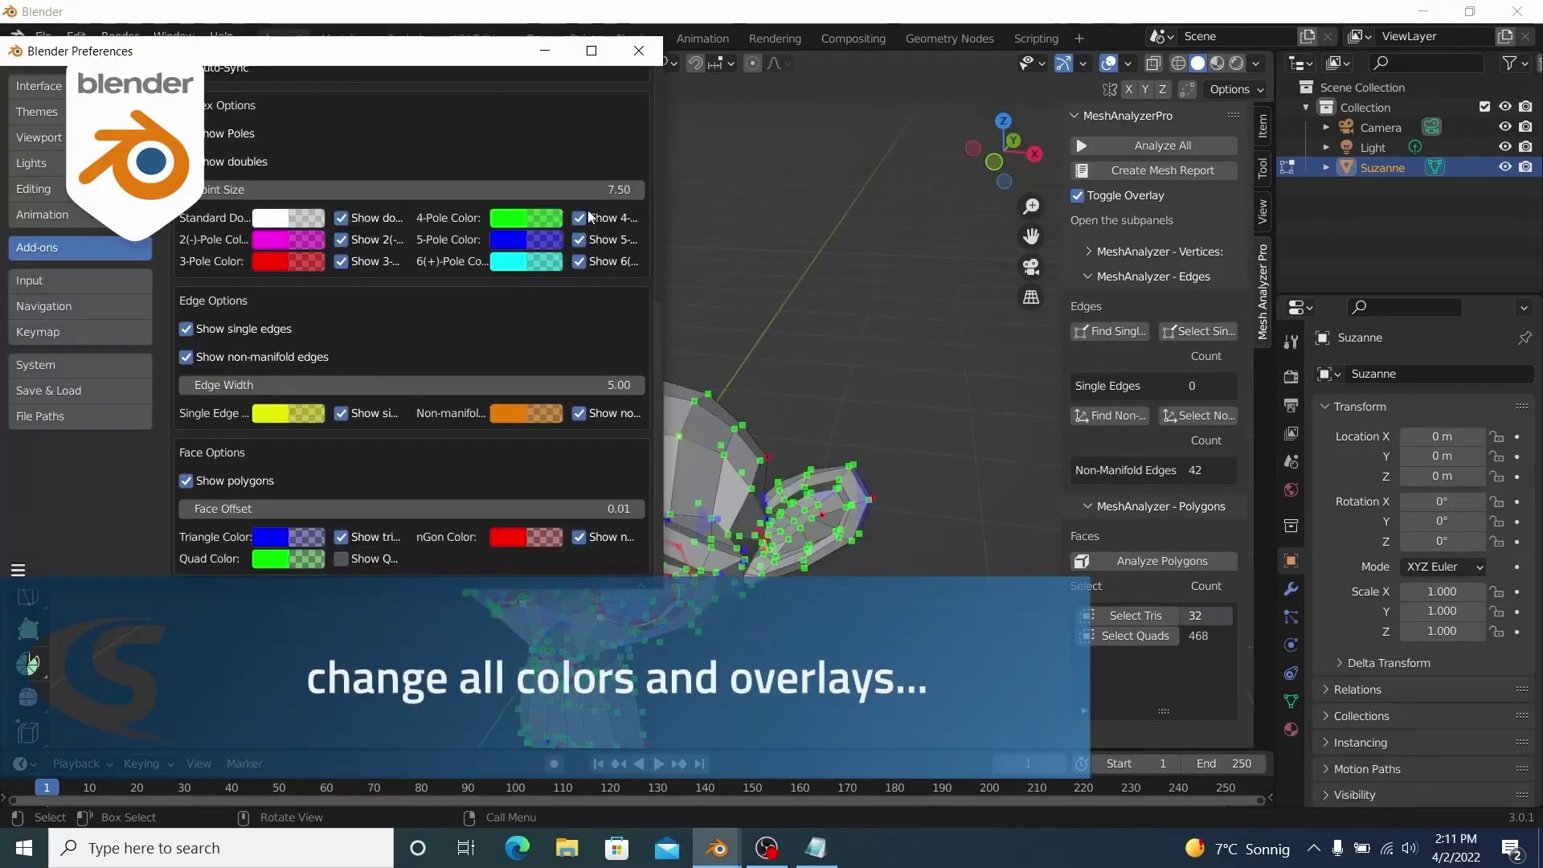
{"action": "scroll", "coordinate": [542, 403], "scroll_direction": "up", "scroll_amount": 7}
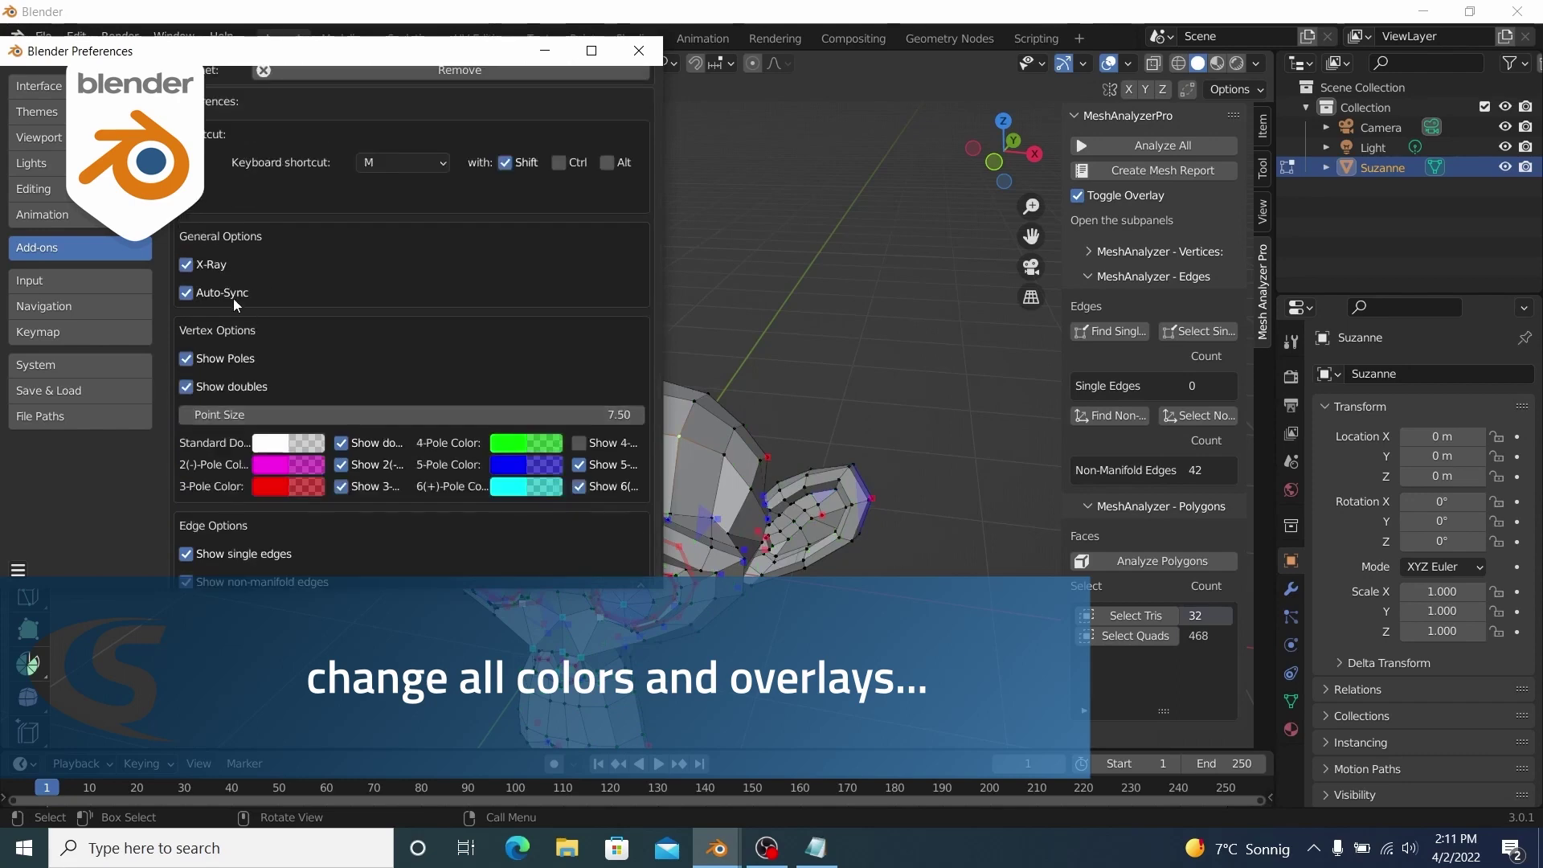
{"action": "left_click", "coordinate": [522, 455]}
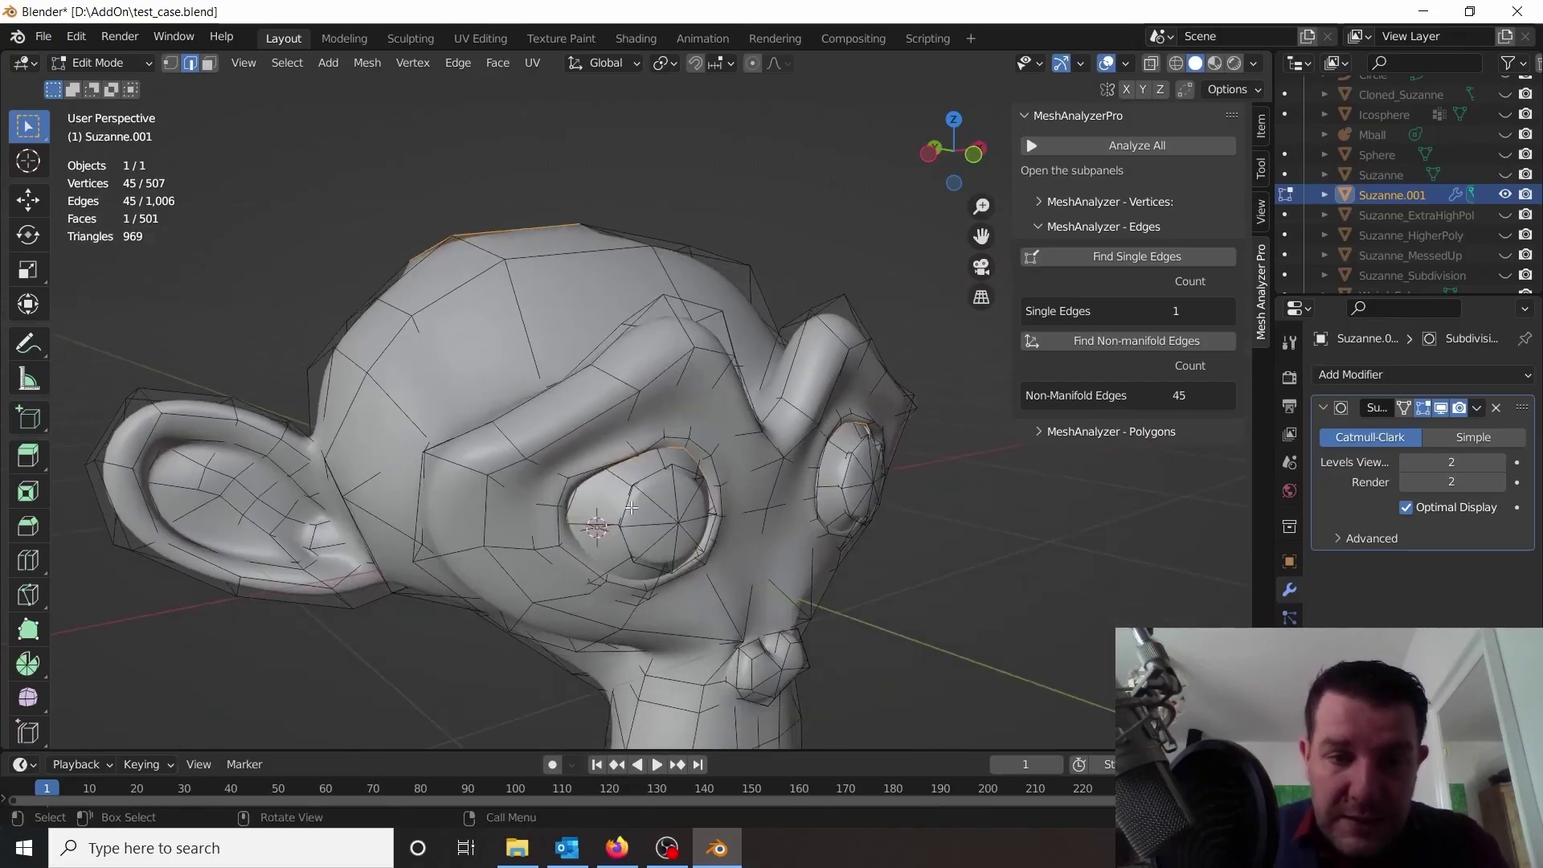
- Select the connected piece and run Cleaner's full 8) cleanup on the façade wall
{"action": "middle_click_drag", "start_coordinate": [631, 508], "coordinate": [724, 490]}
{"action": "left_click", "coordinate": [568, 620]}
{"action": "key", "text": "l"}
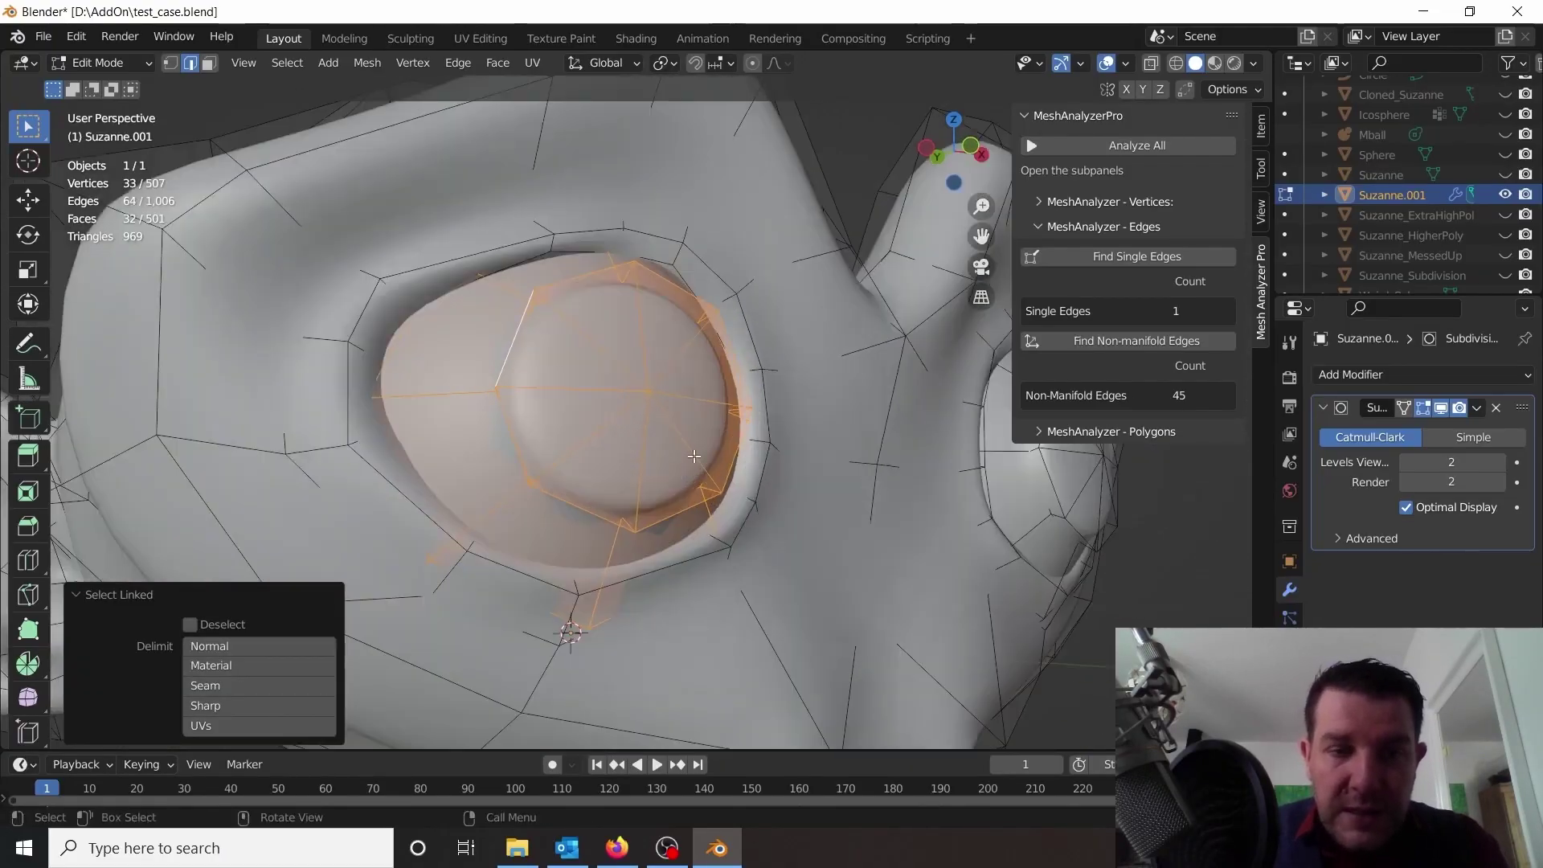
{"action": "scroll", "coordinate": [724, 490], "scroll_direction": "down", "scroll_amount": 5}
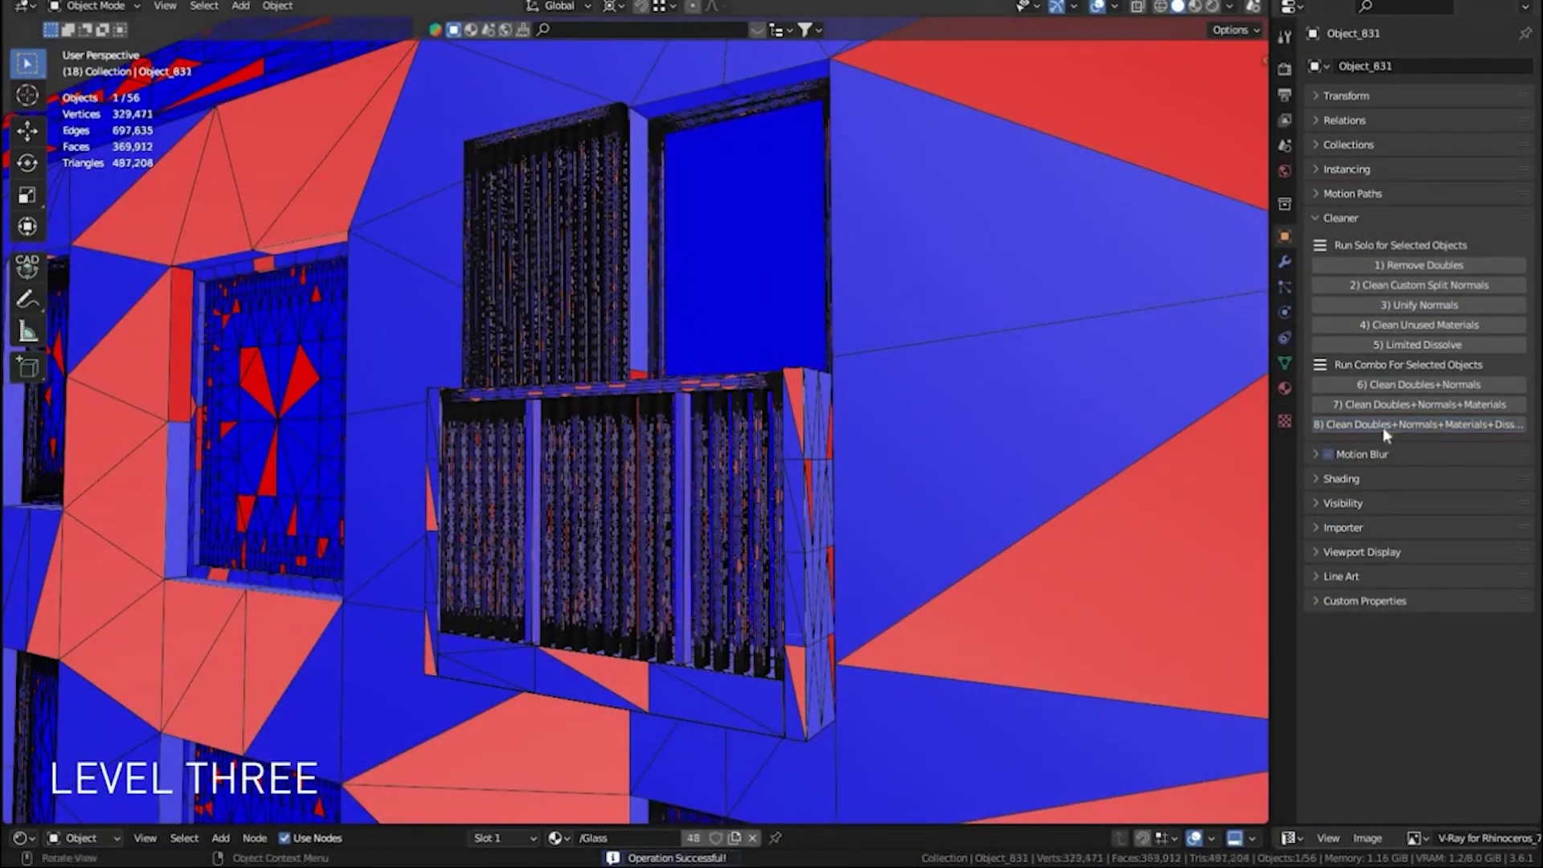
{"action": "left_click", "coordinate": [1383, 424]}
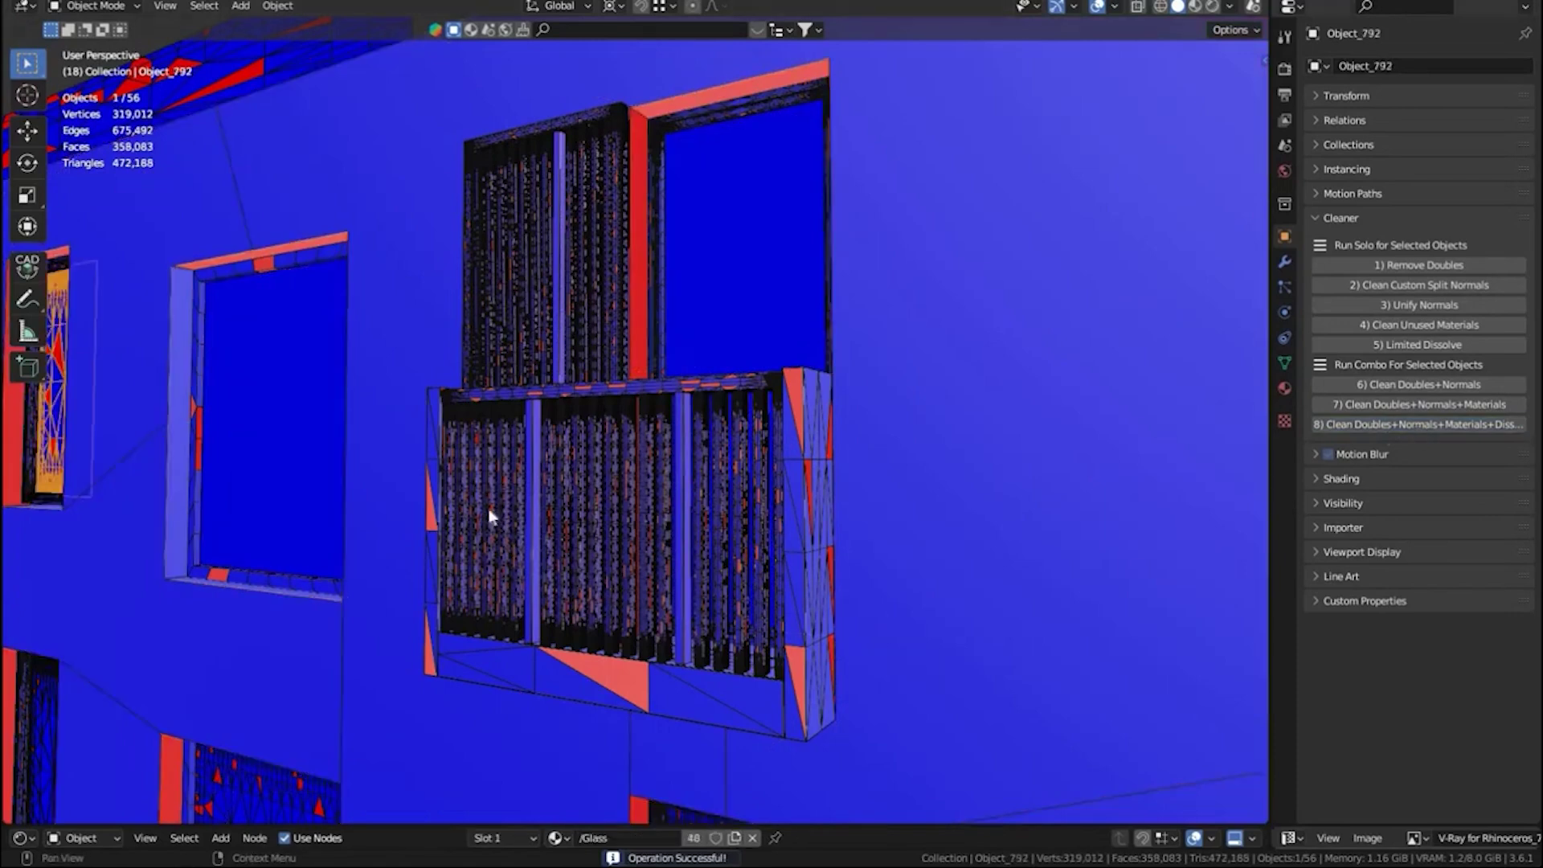
- Select the nine wooden balcony bars and run the full cleanup on them
{"action": "left_click", "coordinate": [562, 514], "text": "shift"}
{"action": "left_click", "coordinate": [488, 514], "text": "shift"}
{"action": "left_click", "coordinate": [629, 514], "text": "shift"}
{"action": "left_click", "coordinate": [648, 514], "text": "shift"}
{"action": "left_click", "coordinate": [741, 515], "text": "shift"}
{"action": "left_click", "coordinate": [596, 270], "text": "shift"}
{"action": "left_click", "coordinate": [492, 274], "text": "shift"}
{"action": "left_click", "coordinate": [524, 274], "text": "shift"}
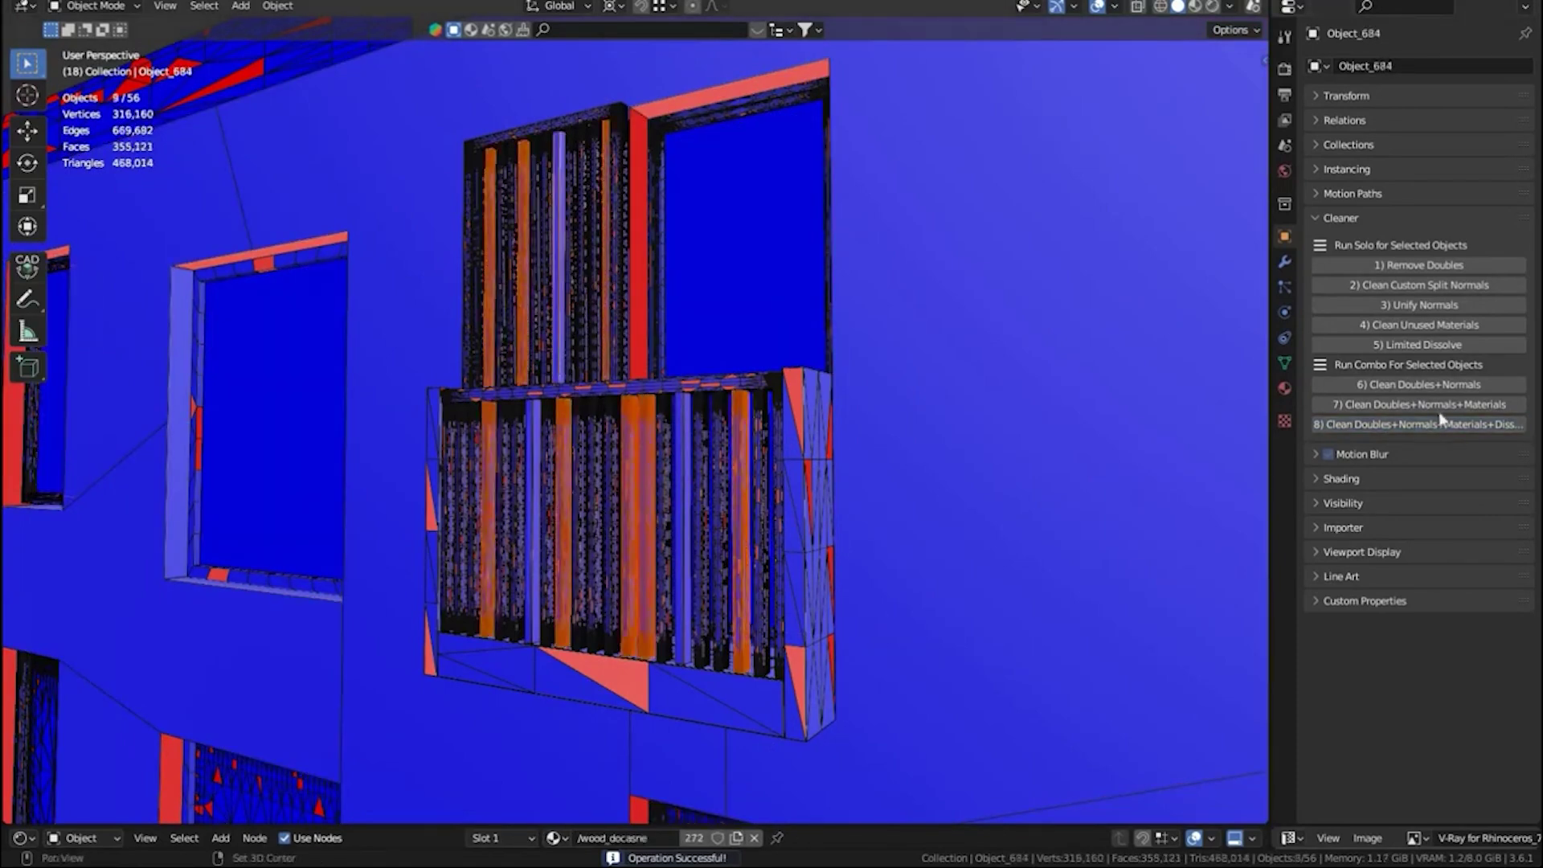
{"action": "left_click", "coordinate": [595, 273], "text": "shift"}
{"action": "left_click", "coordinate": [1367, 425]}
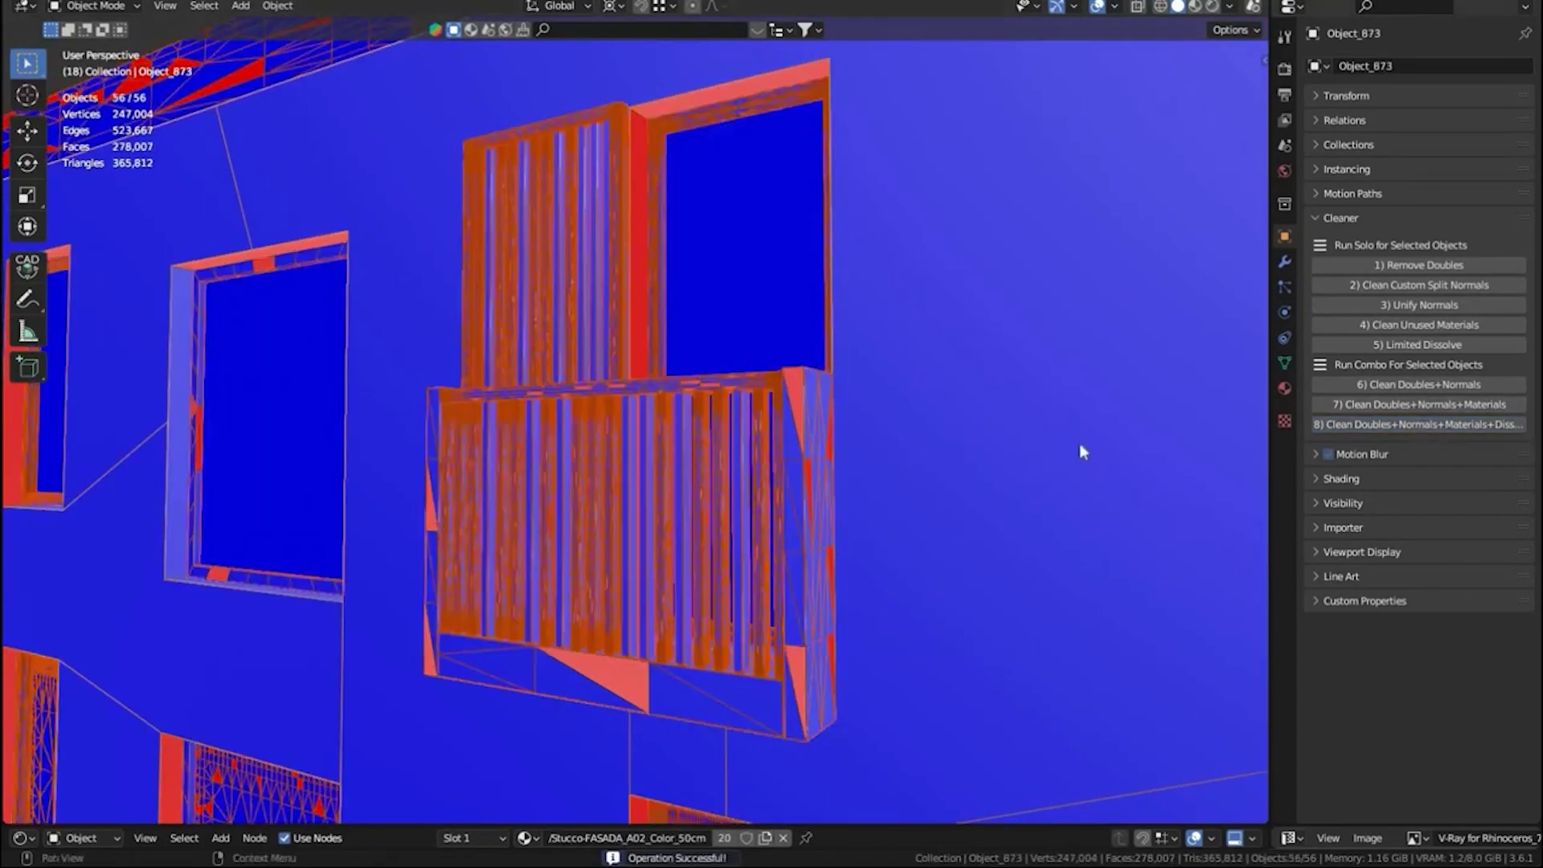
- Select all 56 objects, raise the tree scan's floor cut and clean the house to 6,450 faces
{"action": "key", "text": "a"}
{"action": "left_click_drag", "start_coordinate": [1350, 157], "coordinate": [1398, 157]}
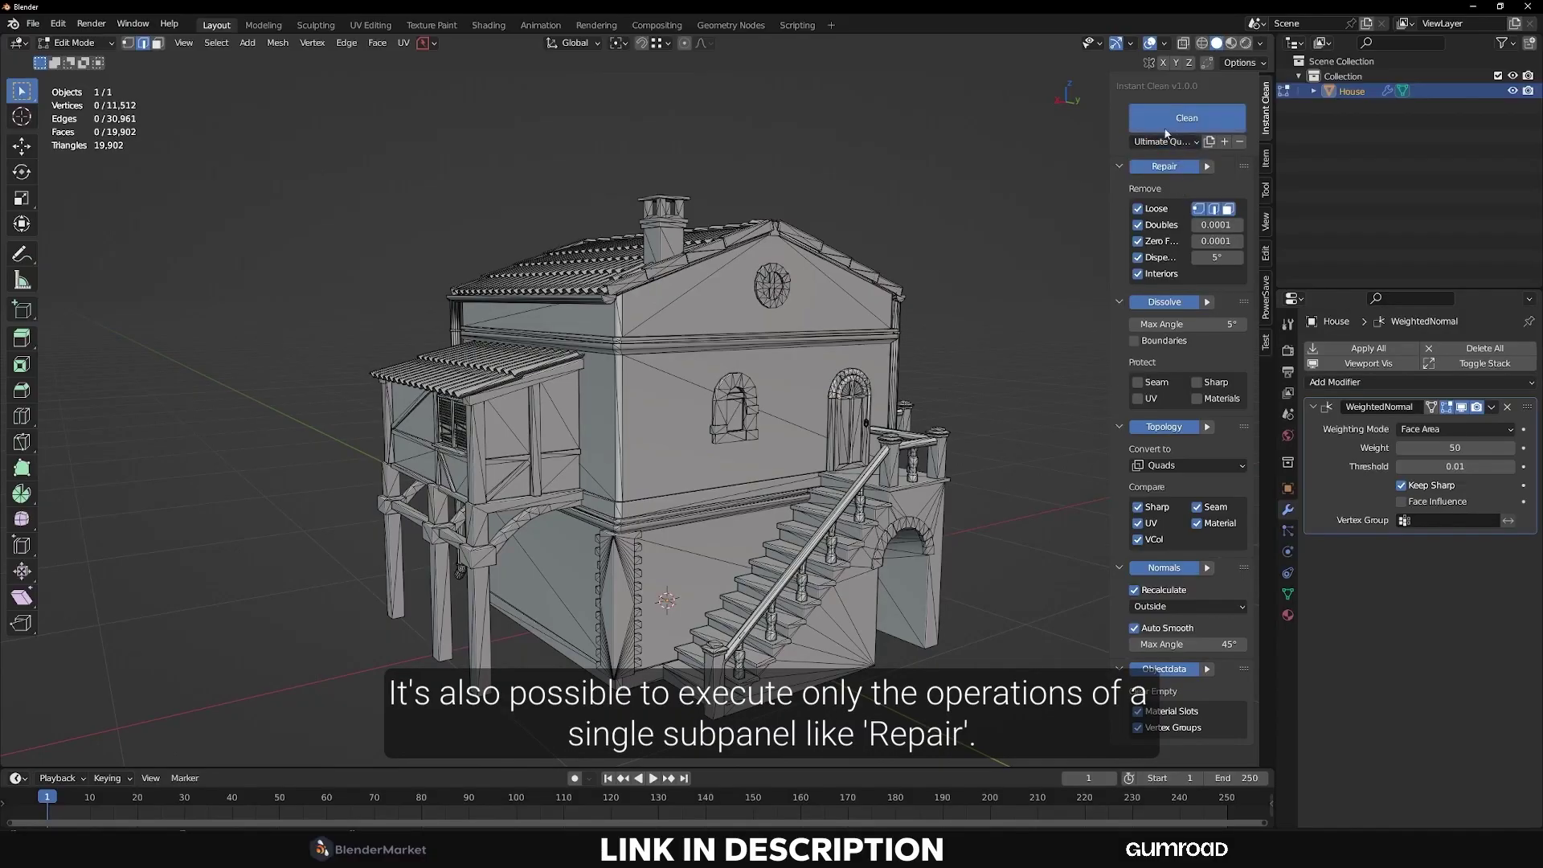
{"action": "left_click", "coordinate": [1168, 131]}
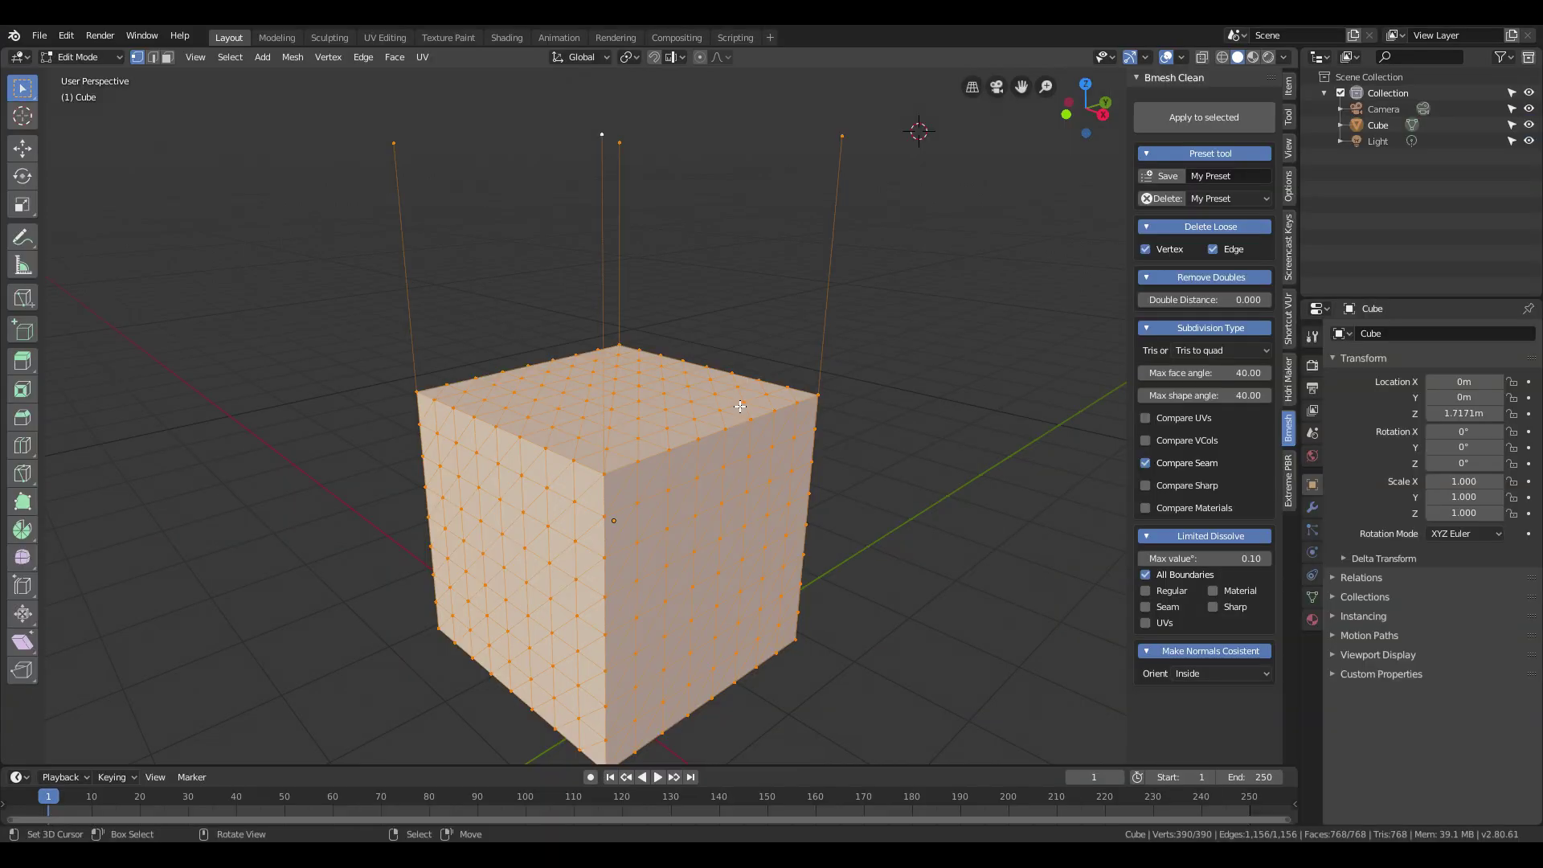
{"action": "key", "text": "Tab"}
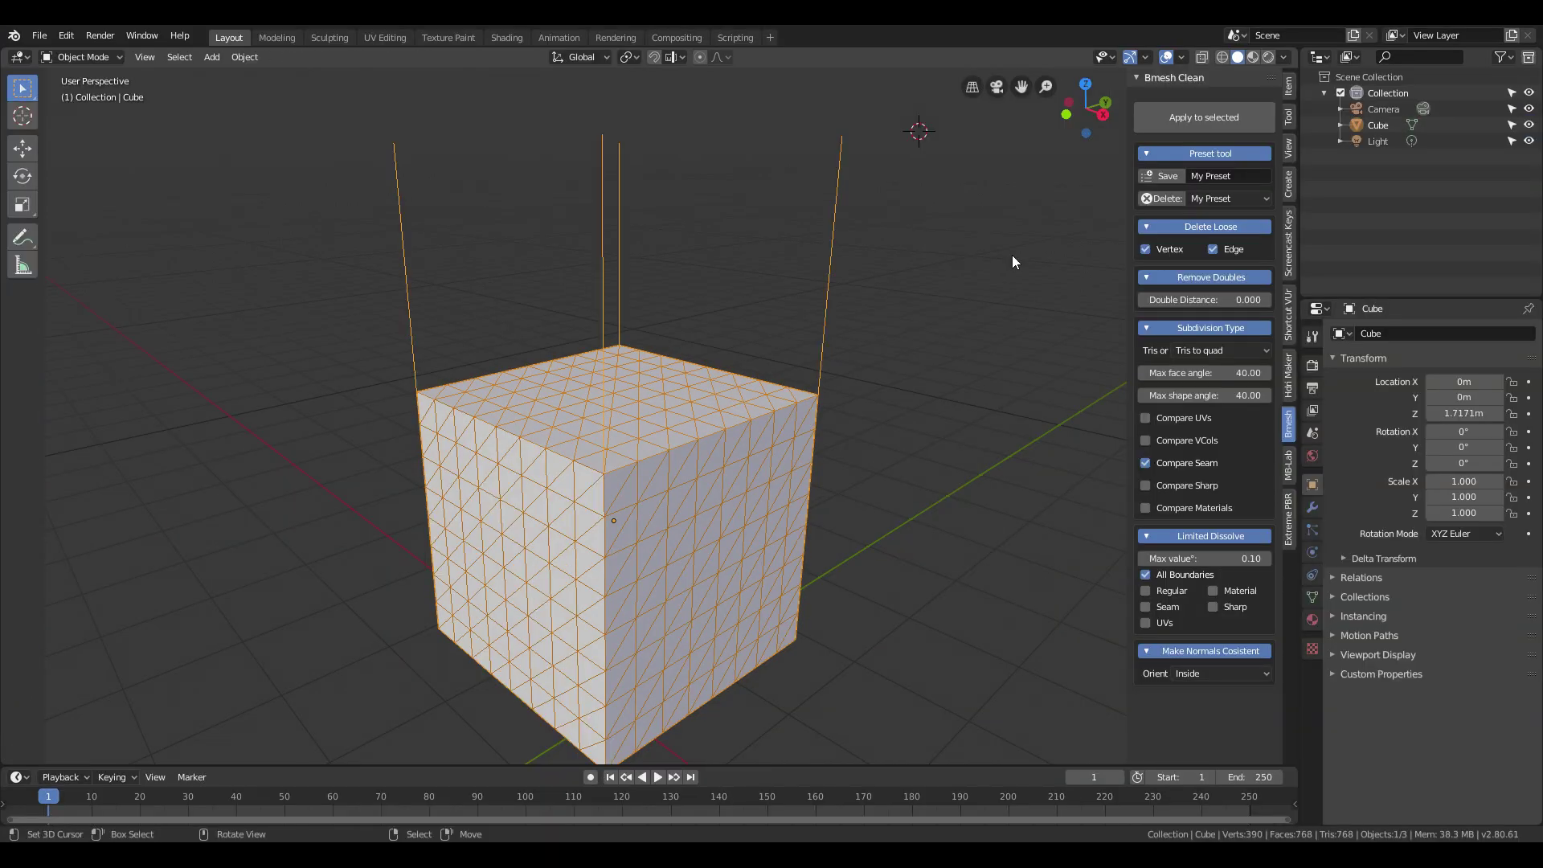